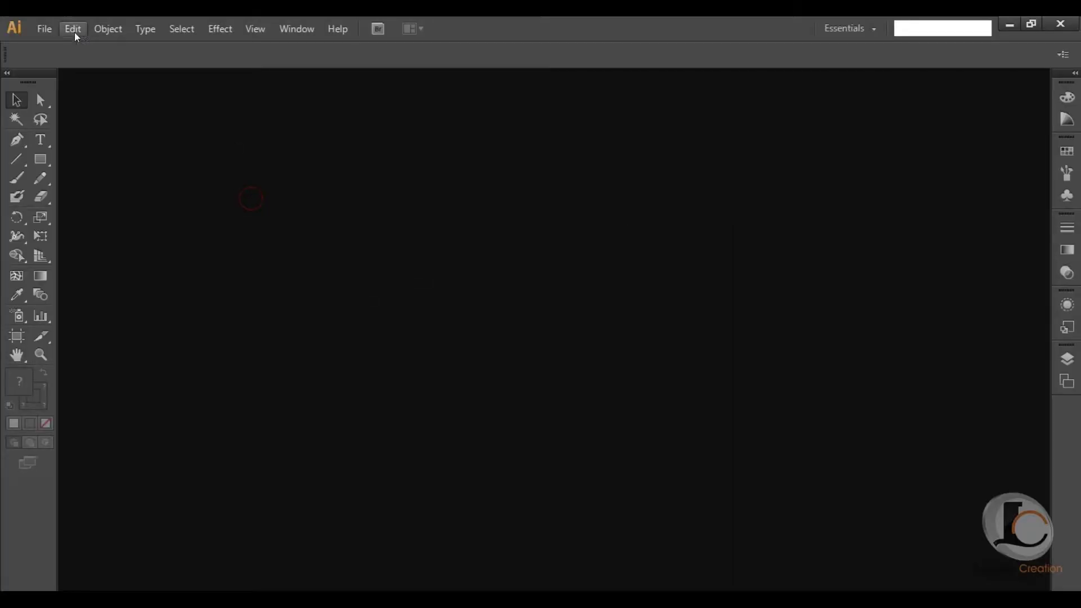
Step: Create a new 14 × 10 inch document
{"action": "left_click", "coordinate": [44, 30]}
{"action": "left_click", "coordinate": [59, 46]}
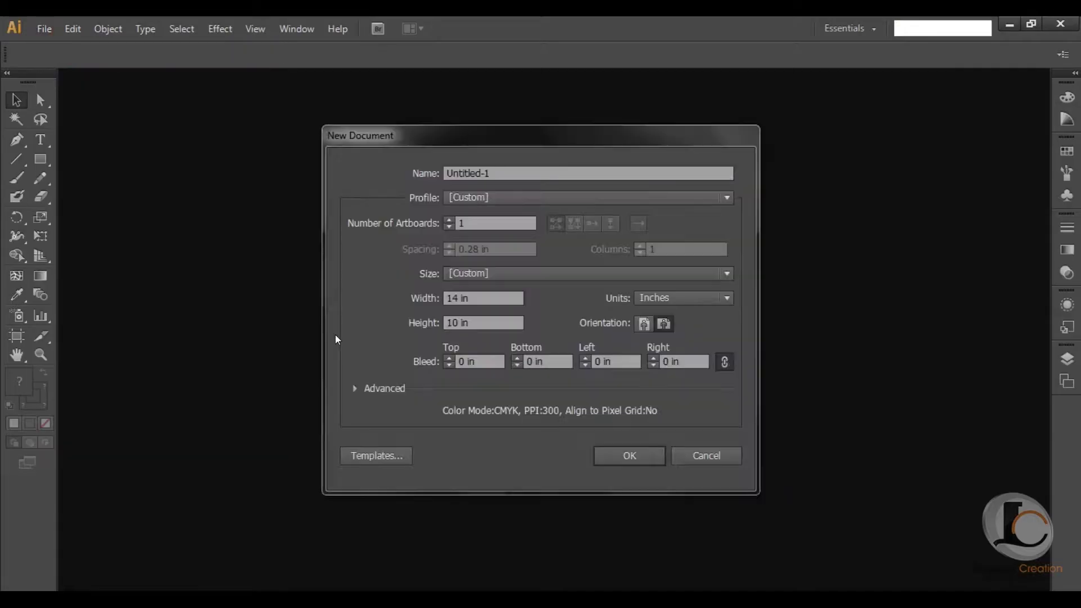
{"action": "double_click", "coordinate": [452, 298]}
{"action": "left_click", "coordinate": [703, 306]}
{"action": "left_click", "coordinate": [687, 345]}
{"action": "left_click", "coordinate": [626, 455]}
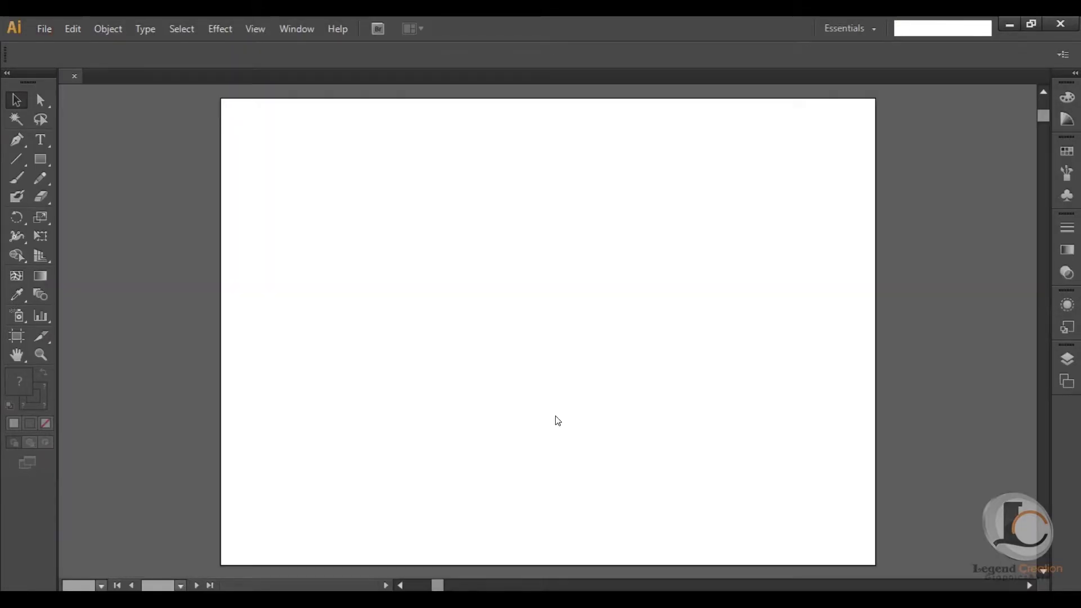
Step: Add a second layer, Layer 2, above Layer 1
{"action": "left_click", "coordinate": [551, 417]}
{"action": "left_click", "coordinate": [1068, 360]}
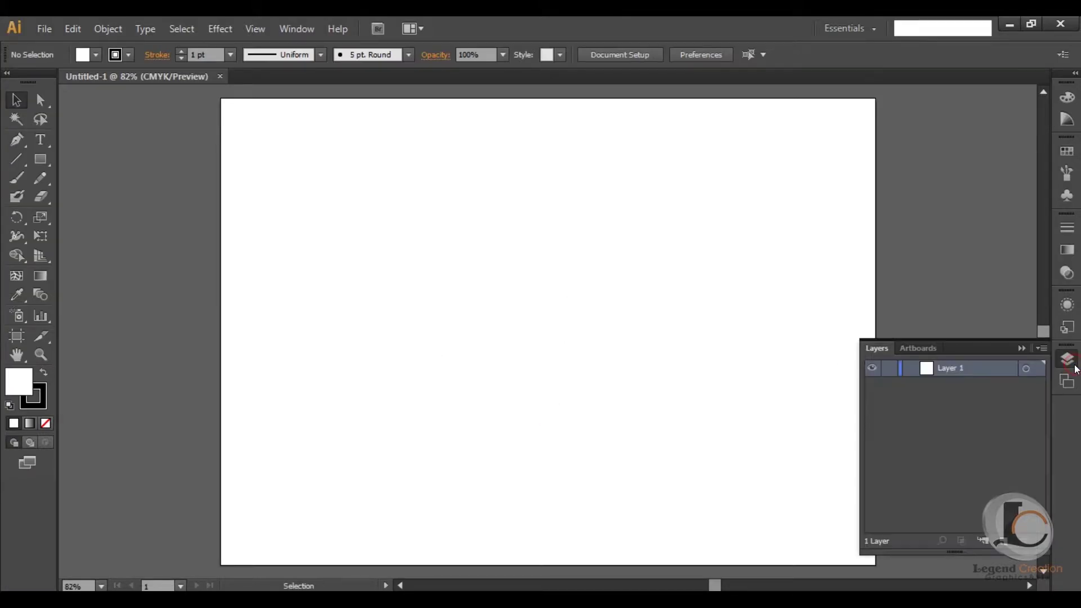
{"action": "left_click", "coordinate": [1000, 544]}
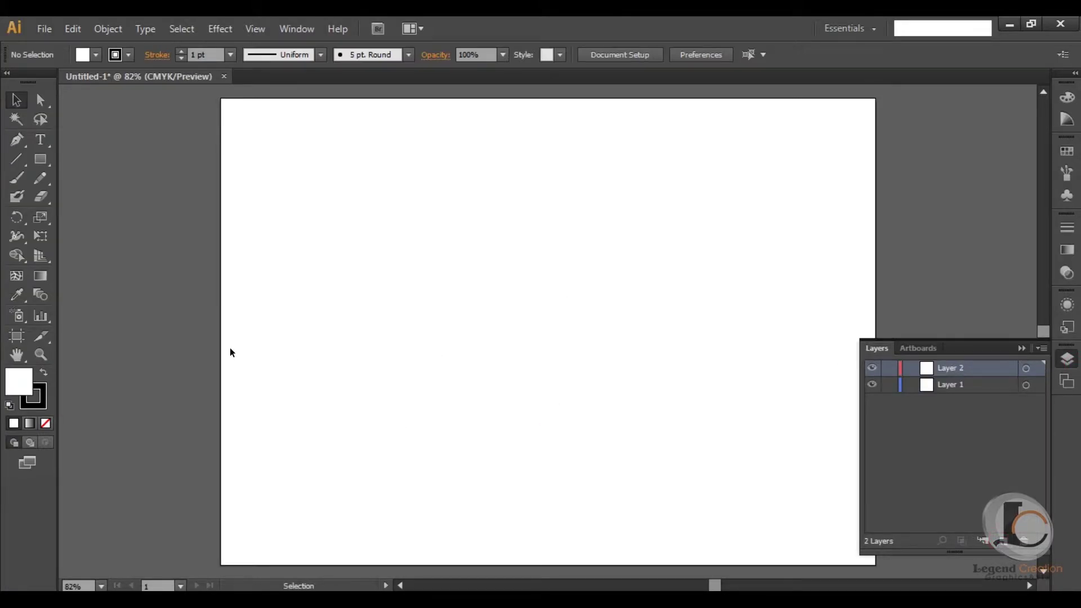
Step: Set up the Rectangle tool with no stroke and a green fill
{"action": "left_click", "coordinate": [40, 159]}
{"action": "left_click", "coordinate": [110, 158]}
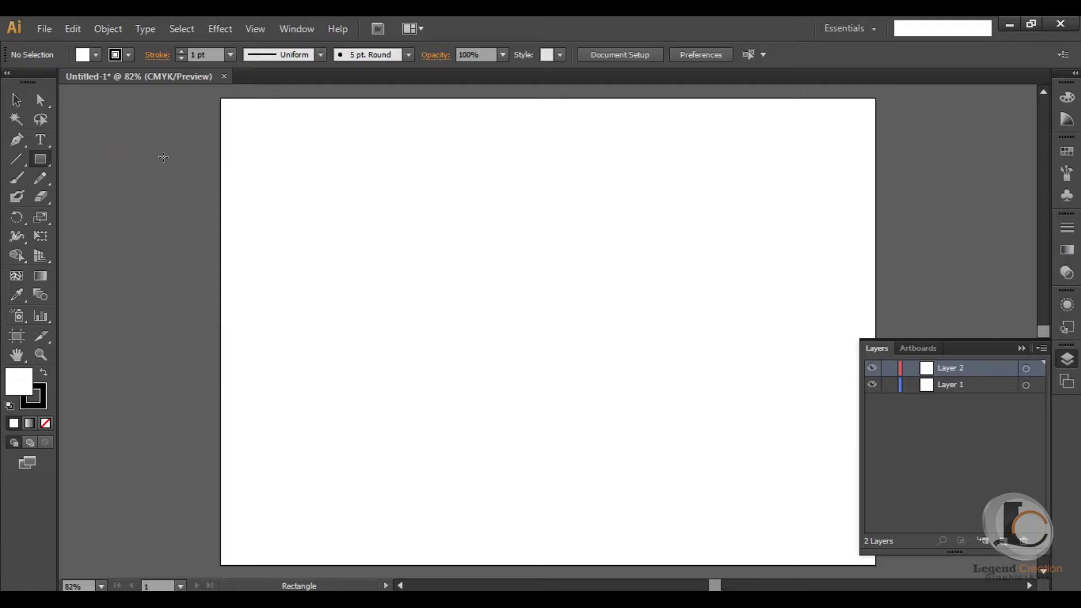
{"action": "left_click", "coordinate": [129, 54]}
{"action": "left_click", "coordinate": [10, 82]}
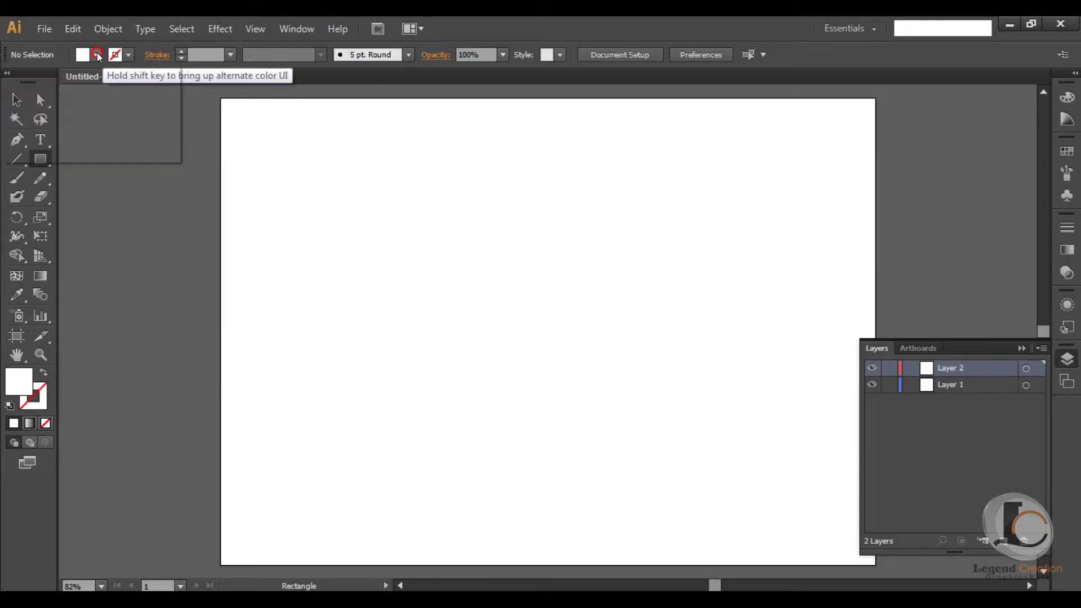
{"action": "left_click", "coordinate": [97, 54]}
{"action": "left_click", "coordinate": [77, 93]}
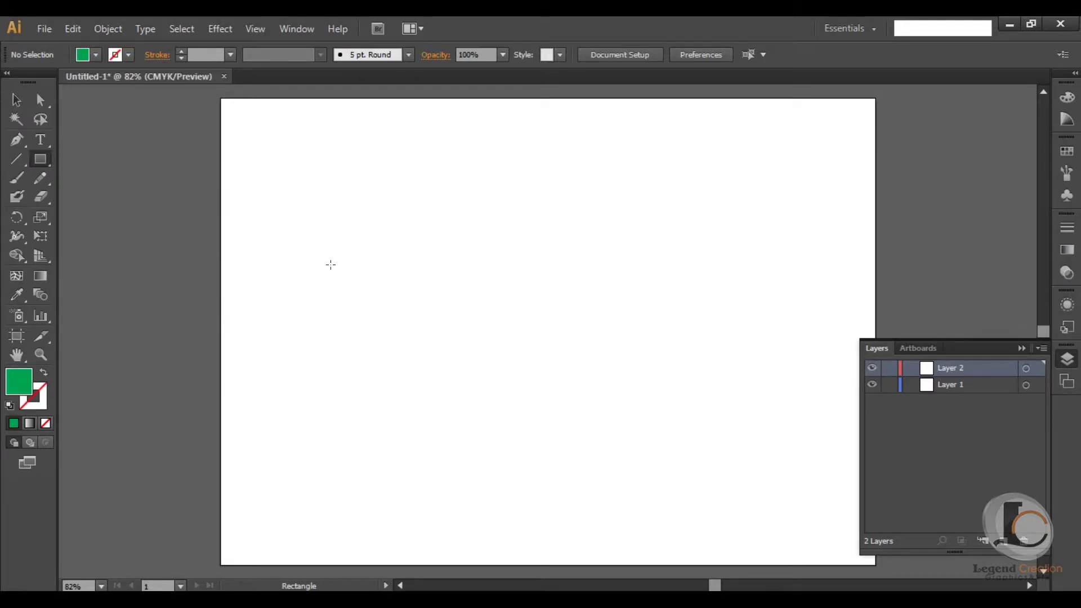
Step: Draw a tall thin green bar, duplicate it into three side by side, and select all three
{"action": "left_click_drag", "start_coordinate": [325, 449], "coordinate": [346, 460]}
{"action": "key", "text": "v"}
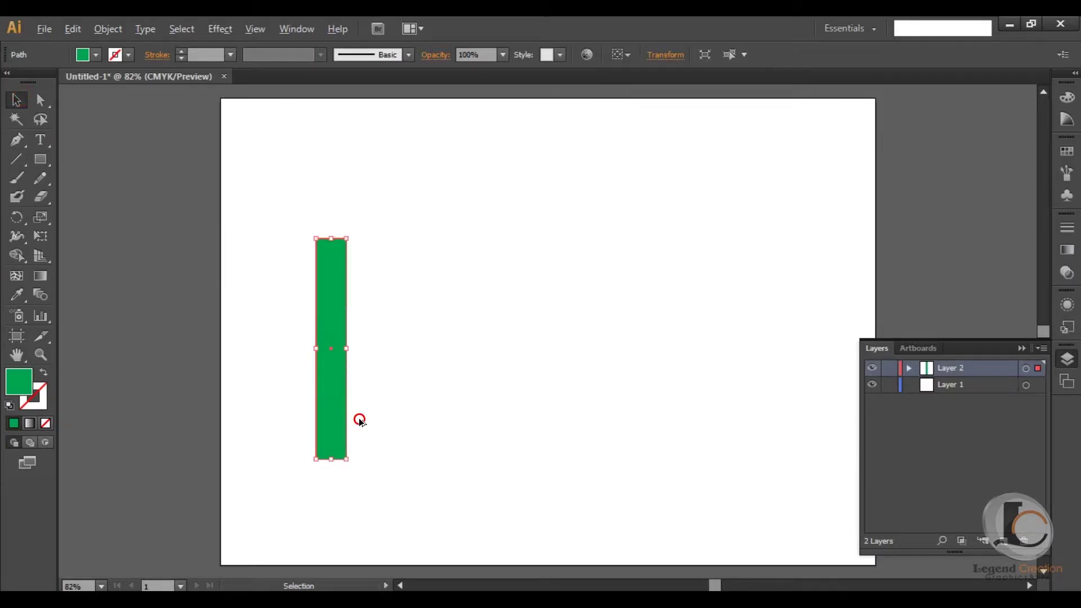
{"action": "mouse_move", "coordinate": [359, 421]}
{"action": "left_mouse_down"}
{"action": "mouse_move", "coordinate": [385, 417]}
{"action": "mouse_move", "coordinate": [445, 441]}
{"action": "left_mouse_up"}
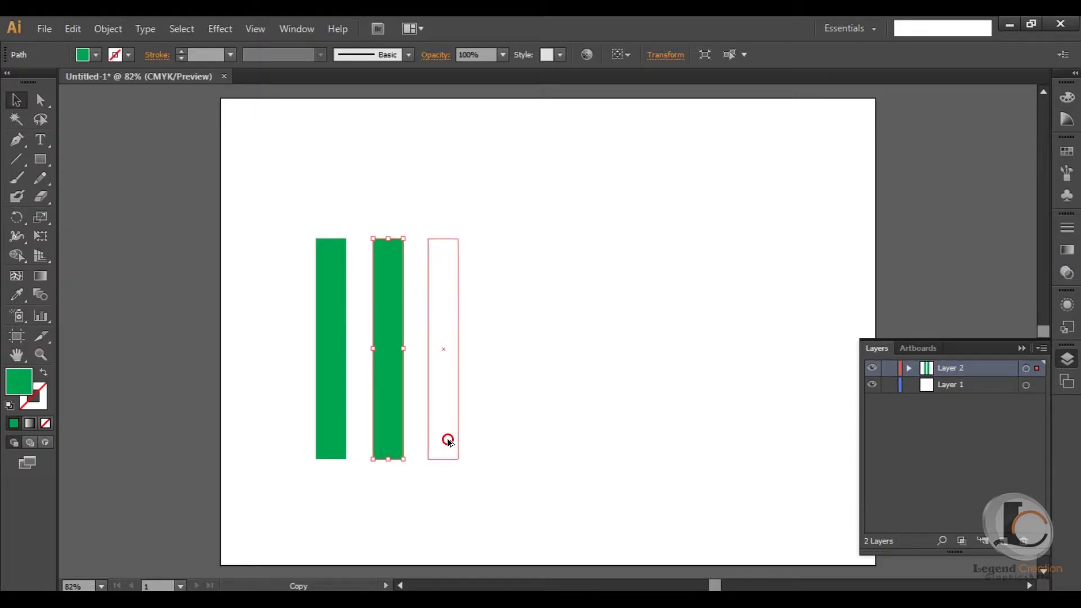
{"action": "left_click", "coordinate": [557, 380]}
{"action": "left_click_drag", "start_coordinate": [277, 197], "coordinate": [481, 341]}
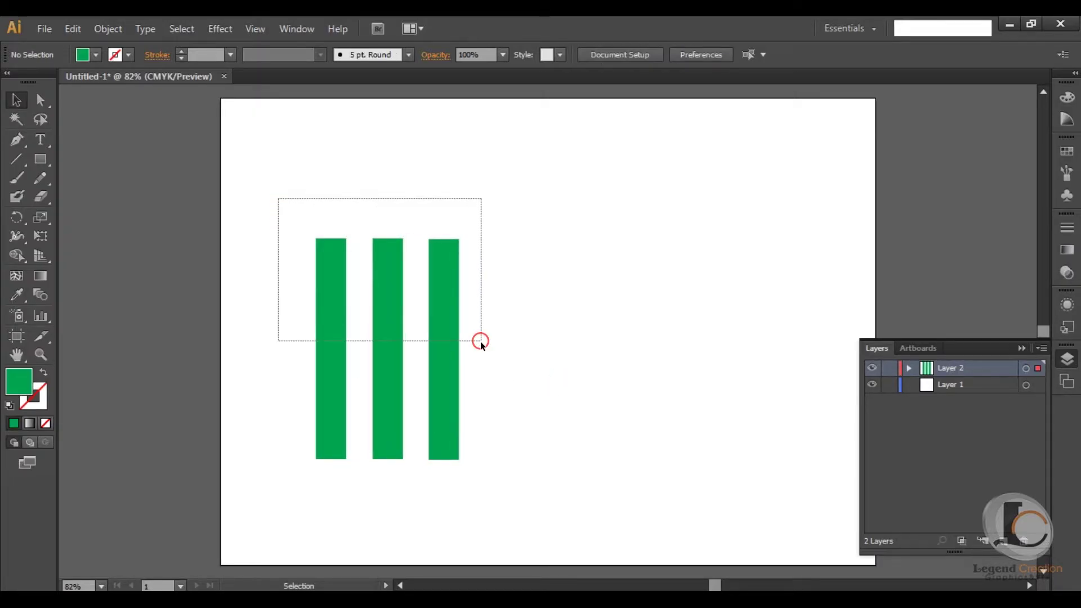
Step: Open the Pathfinder panel and combine the three green bars into one shape
{"action": "left_click", "coordinate": [297, 29]}
{"action": "left_click", "coordinate": [383, 483]}
{"action": "left_click", "coordinate": [76, 186]}
{"action": "key", "text": "ctrl+shift+a"}
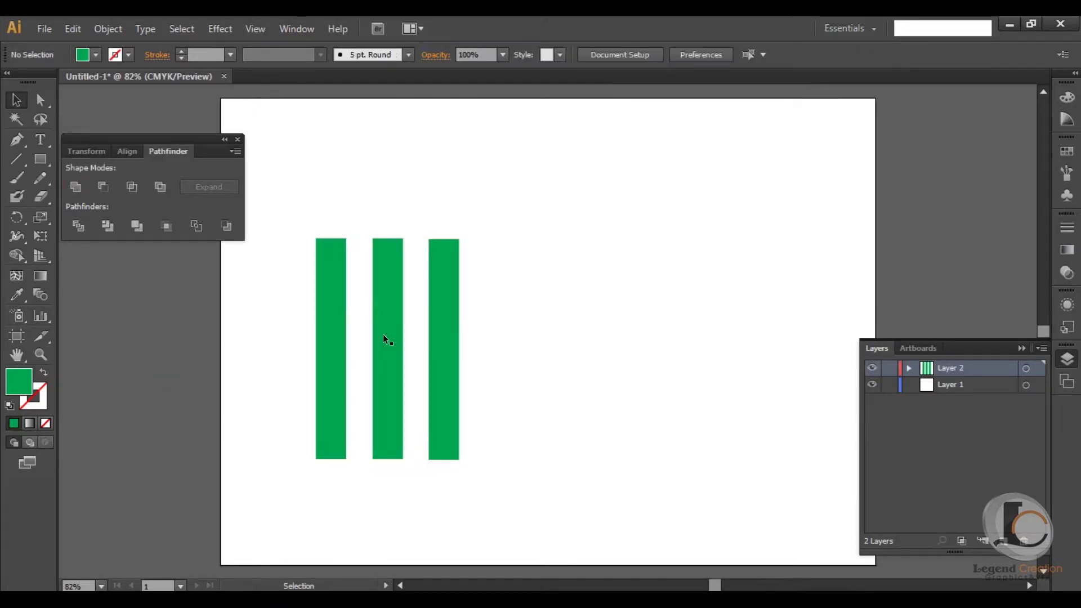
{"action": "left_click_drag", "start_coordinate": [35, 164], "coordinate": [107, 196]}
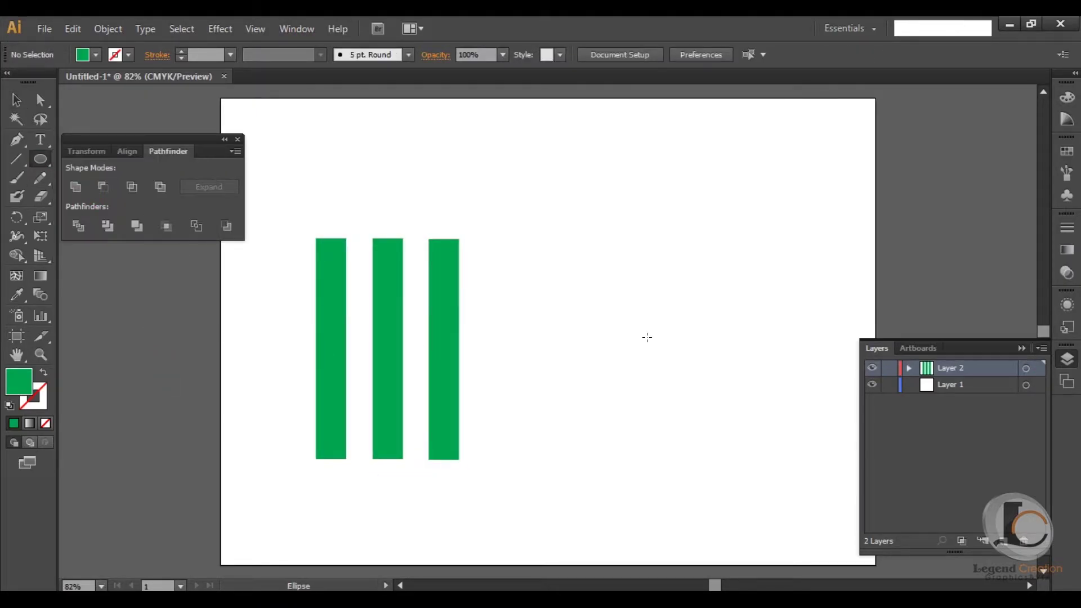
Step: Draw a large circle on the artboard's right and fill it pink
{"action": "left_click_drag", "start_coordinate": [650, 346], "coordinate": [757, 452]}
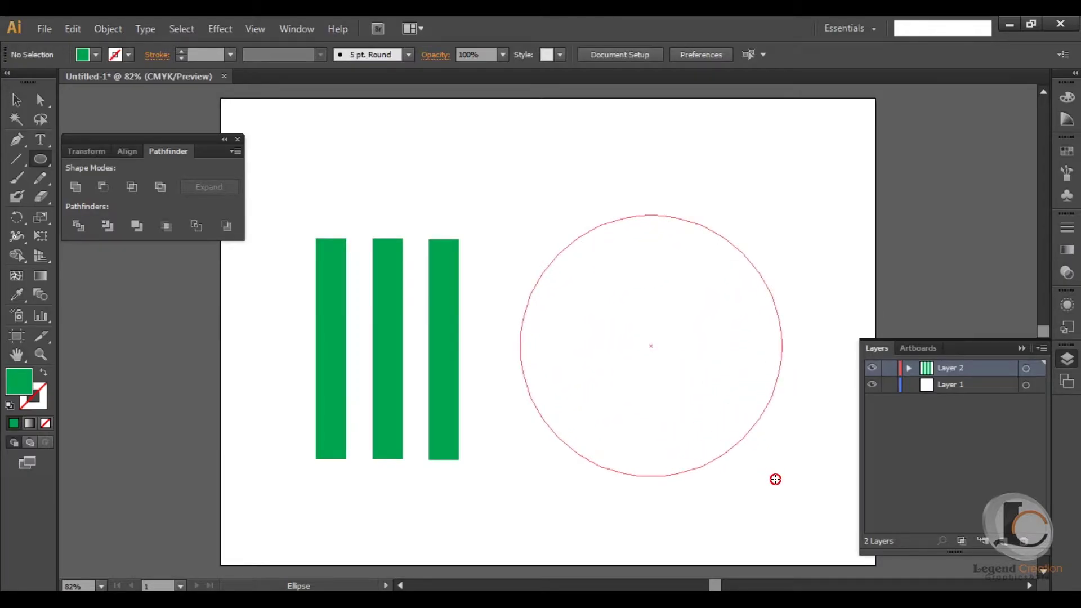
{"action": "left_click_drag", "start_coordinate": [757, 452], "coordinate": [796, 491]}
{"action": "left_click", "coordinate": [93, 56]}
{"action": "left_click", "coordinate": [42, 101]}
{"action": "key", "text": "v"}
{"action": "left_click", "coordinate": [485, 191]}
Step: Rotate the green bars diagonally, place them over the circle, and bring them to front
{"action": "left_click", "coordinate": [387, 369]}
{"action": "left_click_drag", "start_coordinate": [476, 241], "coordinate": [534, 355]}
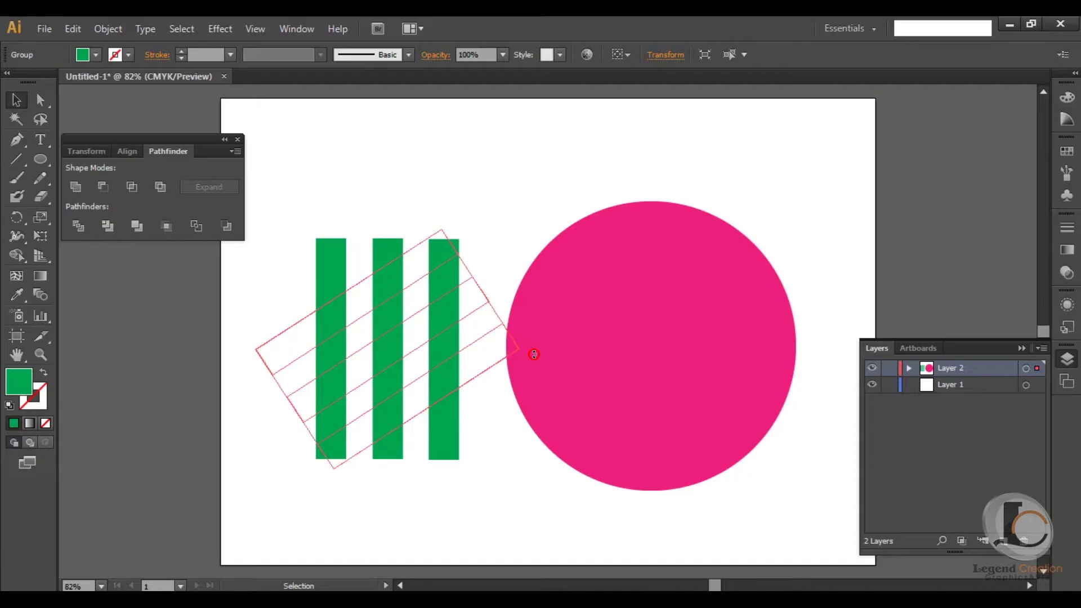
{"action": "left_click_drag", "start_coordinate": [422, 357], "coordinate": [673, 357]}
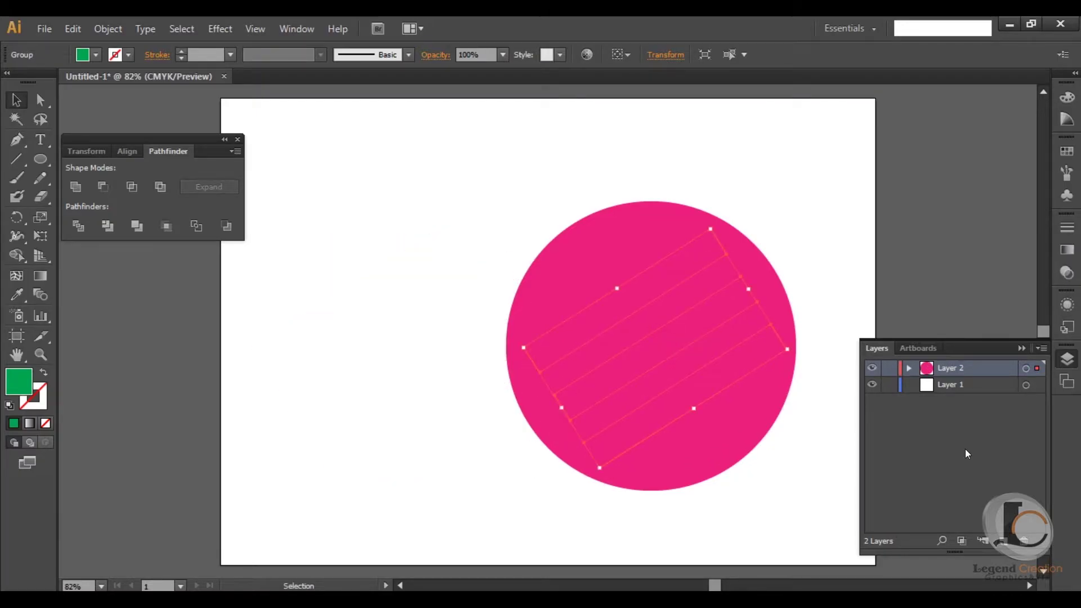
{"action": "key", "text": "ctrl+z"}
{"action": "left_click_drag", "start_coordinate": [642, 415], "coordinate": [598, 409]}
{"action": "right_click", "coordinate": [598, 409]}
{"action": "left_click", "coordinate": [816, 466]}
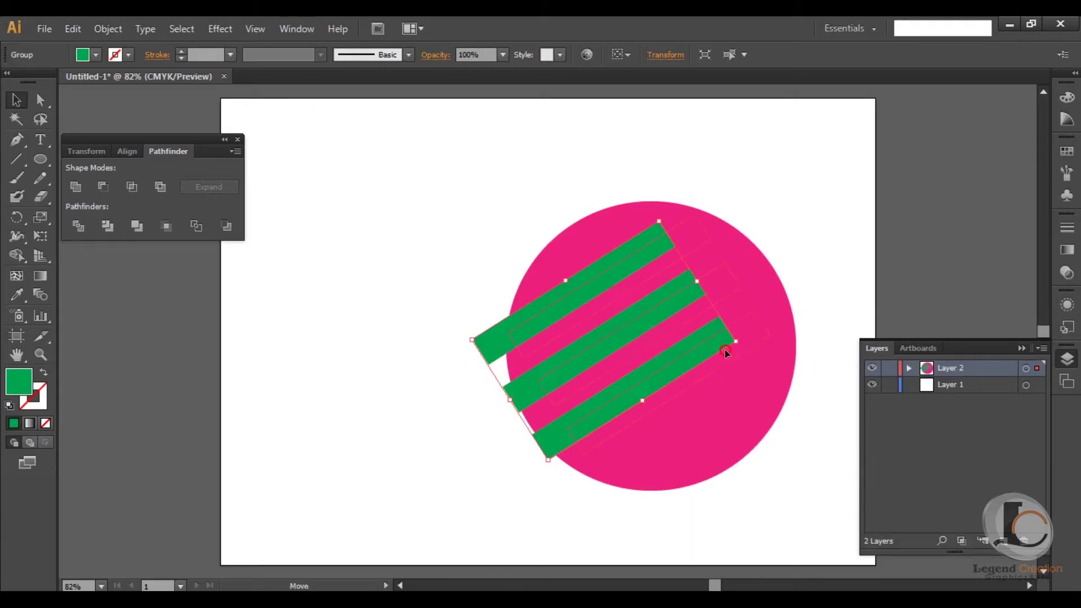
Step: Scale and re-angle the bars so they extend past the circle's edges, then select everything
{"action": "left_click_drag", "start_coordinate": [828, 311], "coordinate": [826, 313]}
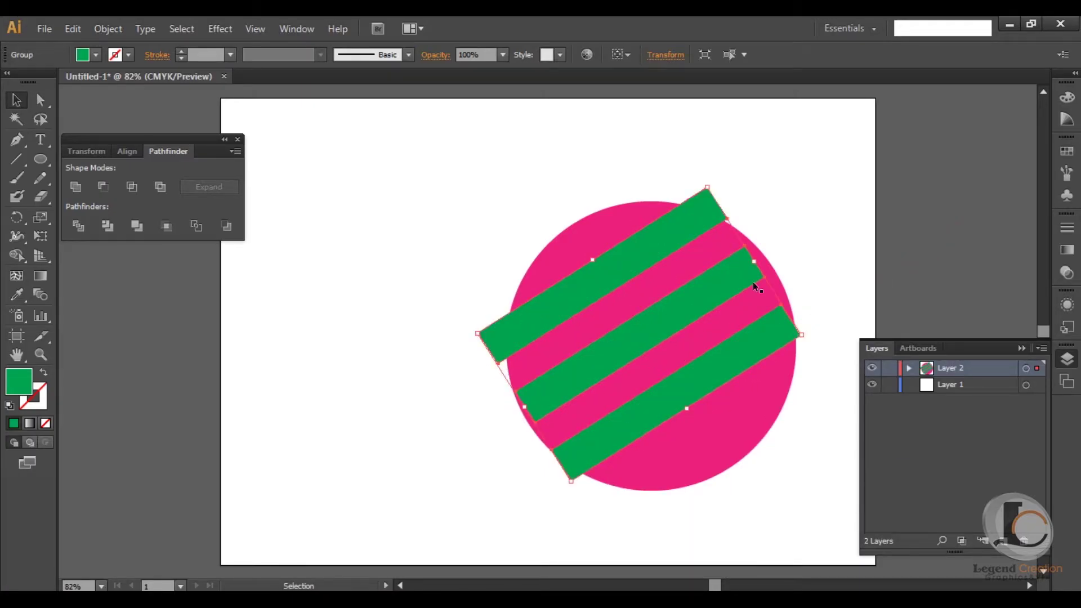
{"action": "mouse_move", "coordinate": [756, 263]}
{"action": "left_mouse_down"}
{"action": "mouse_move", "coordinate": [858, 329]}
{"action": "mouse_move", "coordinate": [835, 374]}
{"action": "left_mouse_up"}
{"action": "left_click_drag", "start_coordinate": [772, 186], "coordinate": [772, 309]}
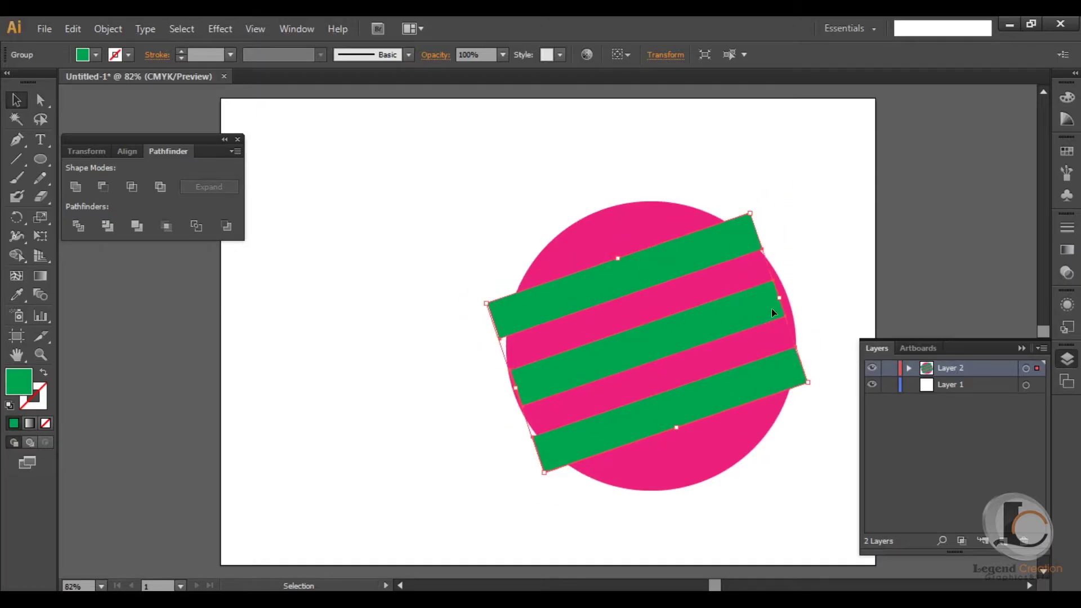
{"action": "left_click_drag", "start_coordinate": [506, 408], "coordinate": [563, 373]}
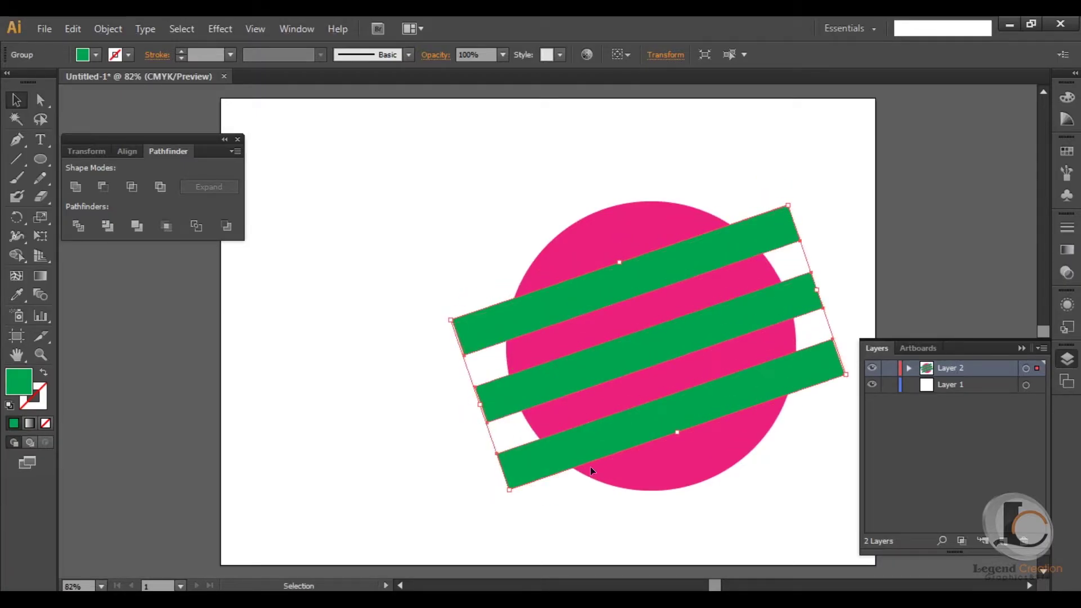
{"action": "key", "text": "ctrl+a"}
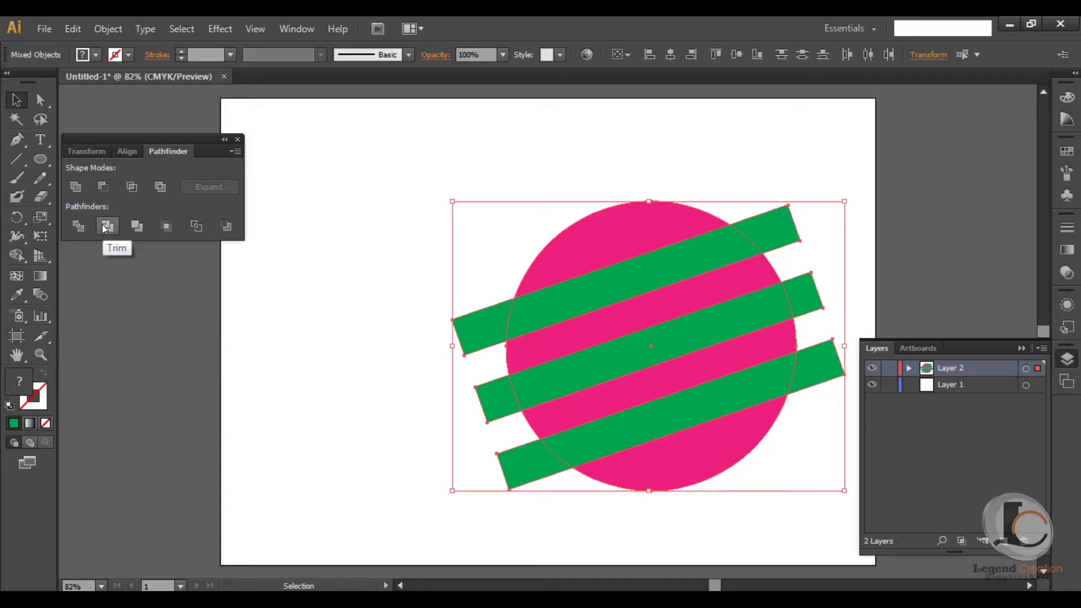
Step: Trim the green bars out of the pink circle and ungroup the pieces
{"action": "left_click", "coordinate": [105, 228]}
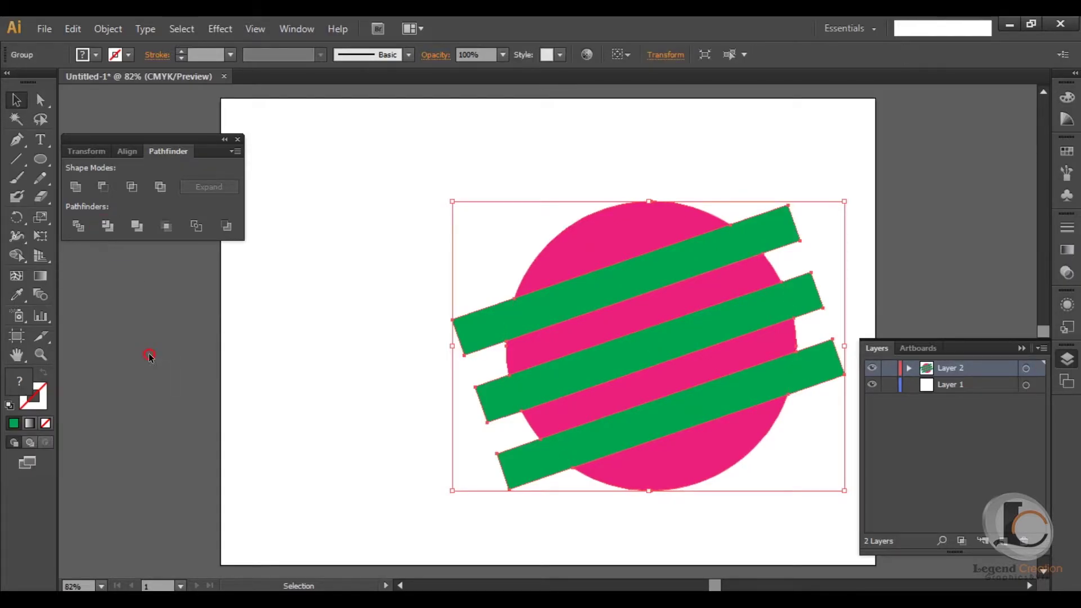
{"action": "left_click", "coordinate": [315, 341]}
{"action": "left_click", "coordinate": [482, 330]}
{"action": "right_click", "coordinate": [483, 330]}
{"action": "left_click", "coordinate": [526, 418]}
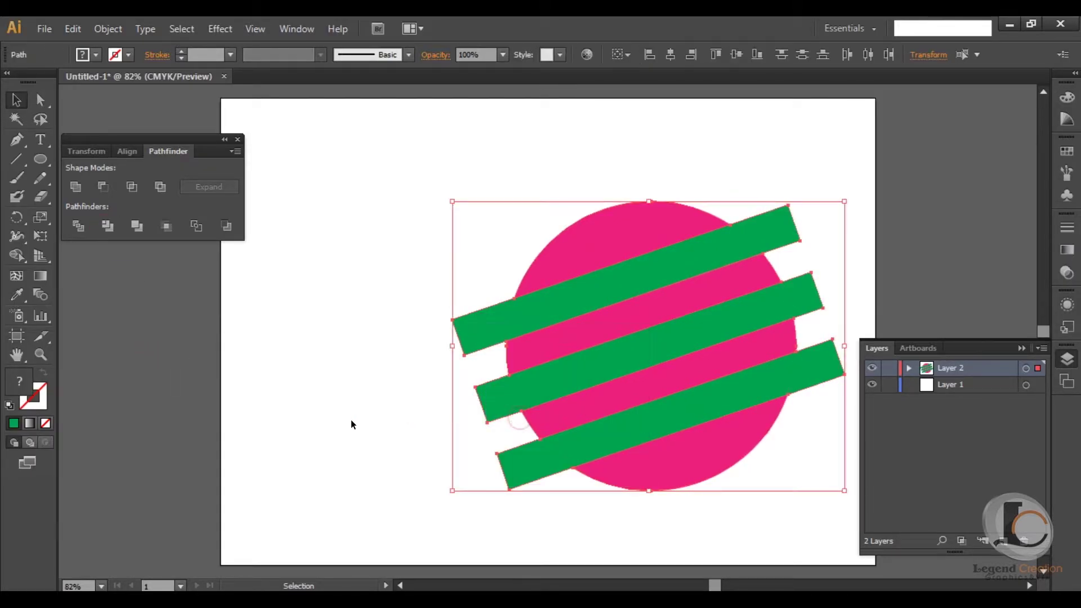
Step: Delete the green stripes, leaving only the pink diagonal stripes
{"action": "left_click", "coordinate": [475, 329]}
{"action": "key", "text": "Delete"}
{"action": "left_click", "coordinate": [481, 394]}
{"action": "key", "text": "Delete"}
{"action": "left_click", "coordinate": [513, 474]}
{"action": "key", "text": "Delete"}
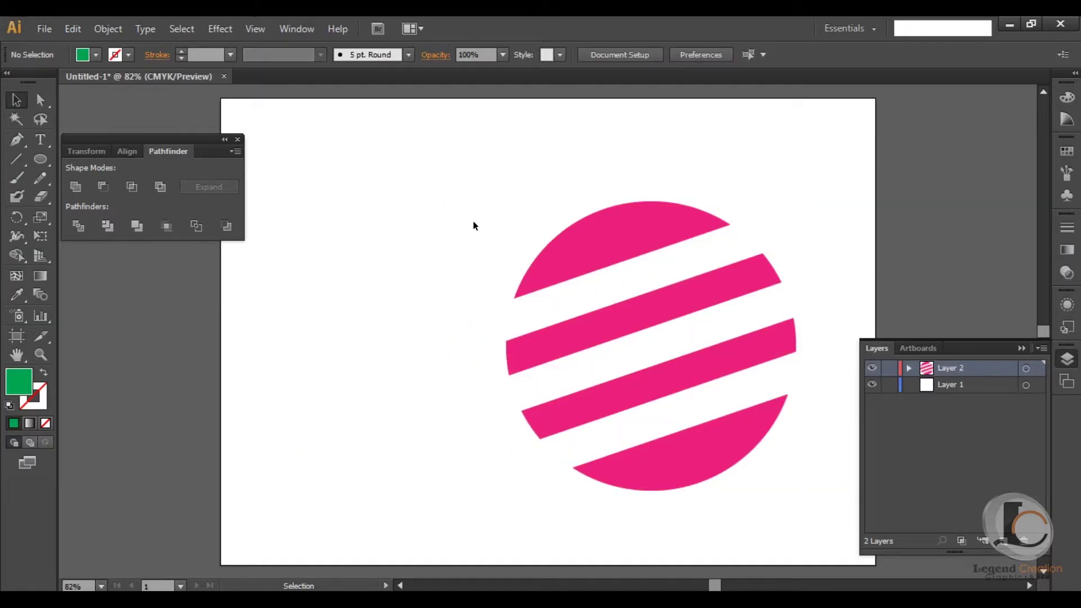
{"action": "left_click", "coordinate": [531, 358]}
Step: Paste a copy of the two middle pink stripes behind the artwork
{"action": "left_click", "coordinate": [554, 418], "text": "shift"}
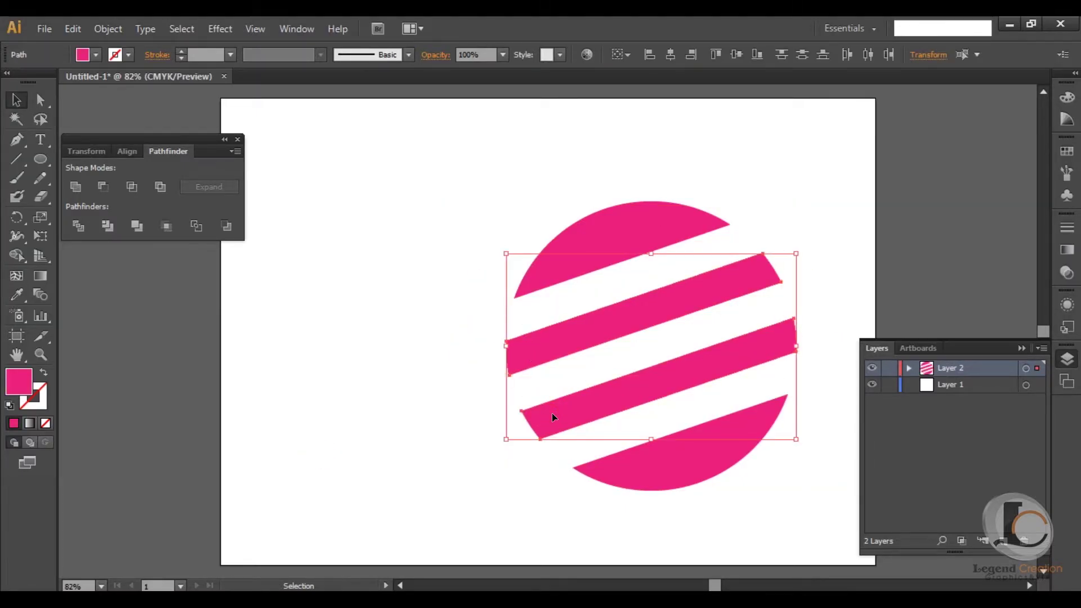
{"action": "left_click", "coordinate": [73, 29]}
{"action": "left_click", "coordinate": [97, 105]}
{"action": "left_click", "coordinate": [73, 29]}
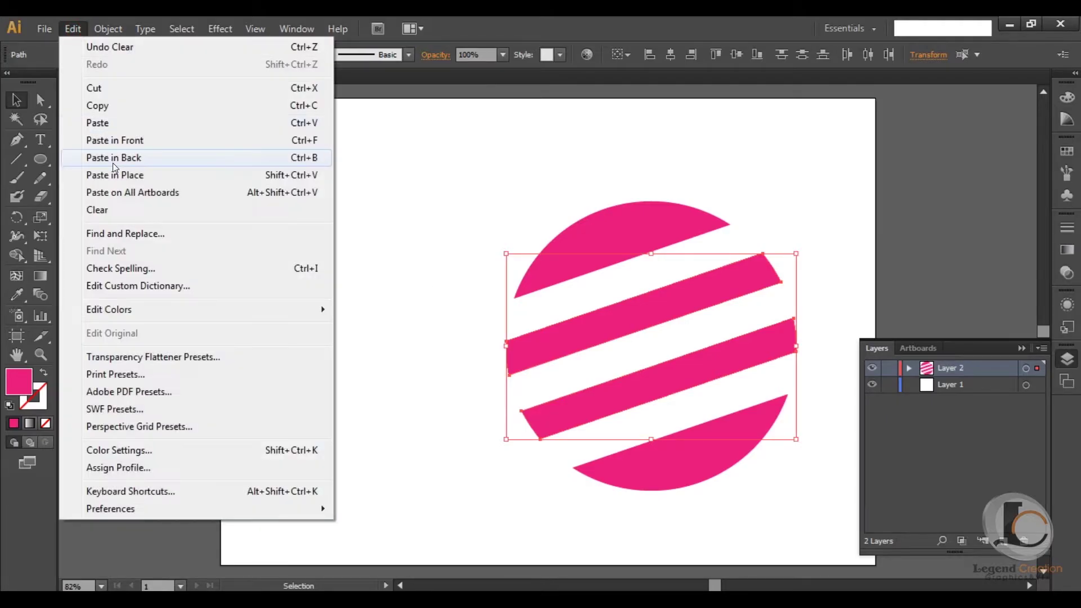
{"action": "left_click", "coordinate": [114, 157]}
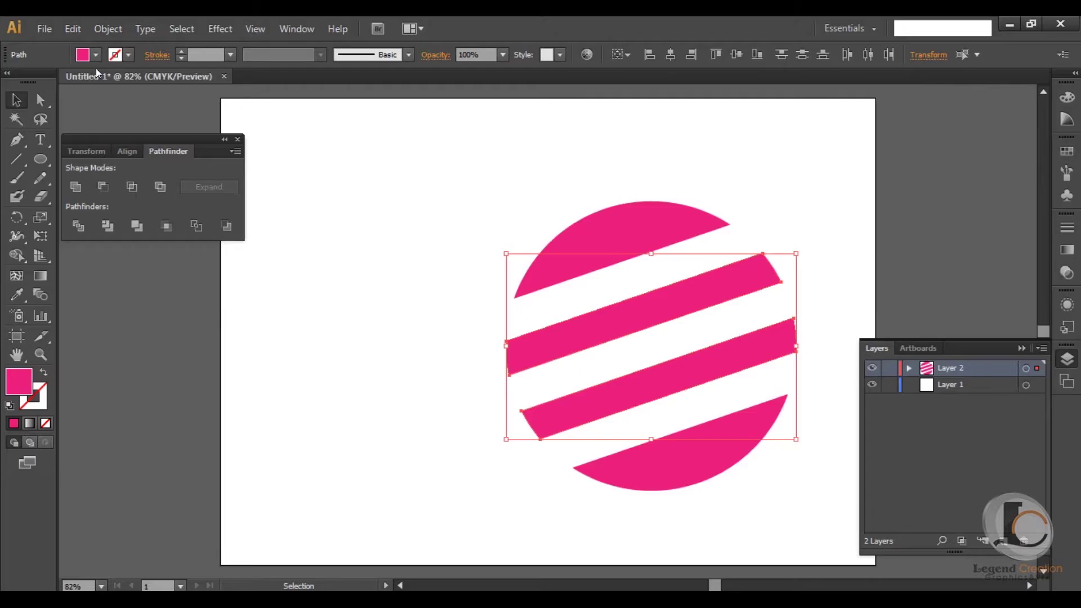
Step: Colour the pasted copy grey and rotate it to slant across the pink stripes
{"action": "left_click", "coordinate": [84, 55]}
{"action": "left_click", "coordinate": [66, 131]}
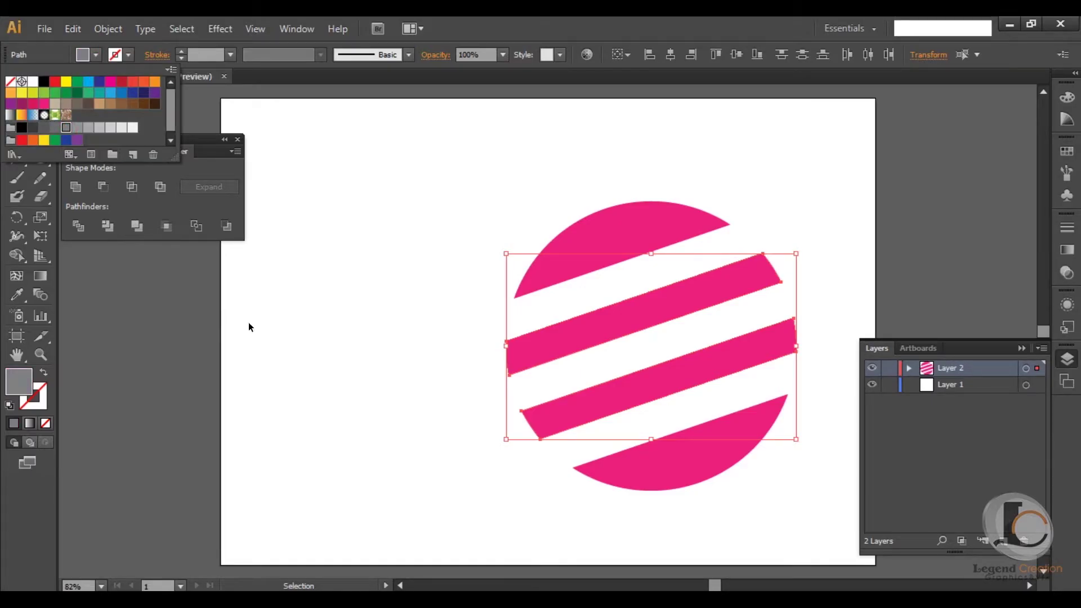
{"action": "left_click", "coordinate": [803, 246]}
{"action": "left_click_drag", "start_coordinate": [777, 239], "coordinate": [469, 337]}
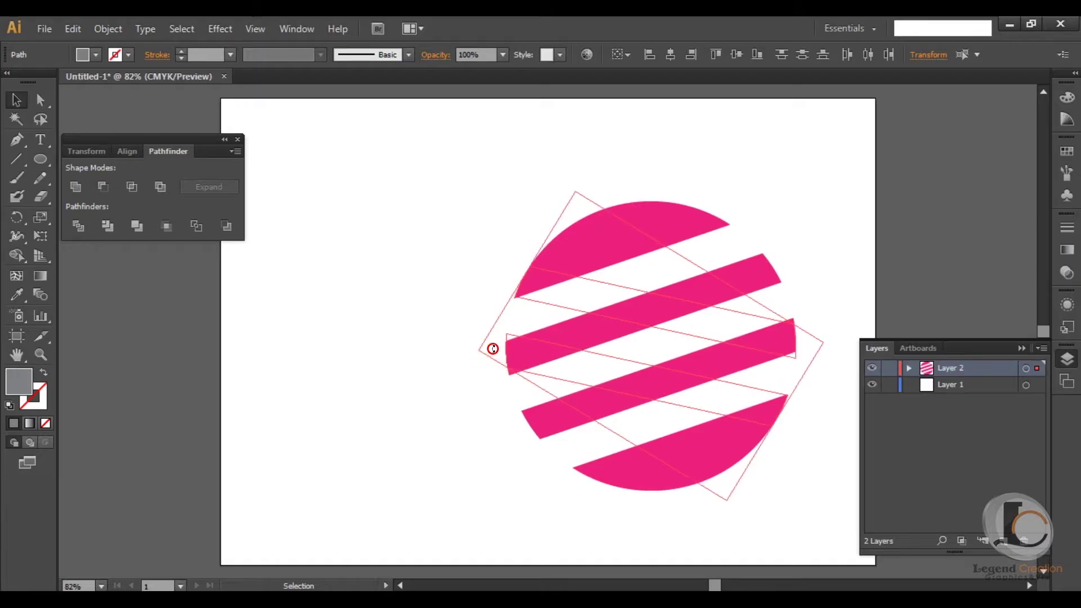
{"action": "left_click_drag", "start_coordinate": [469, 337], "coordinate": [477, 353]}
{"action": "left_click", "coordinate": [478, 354]}
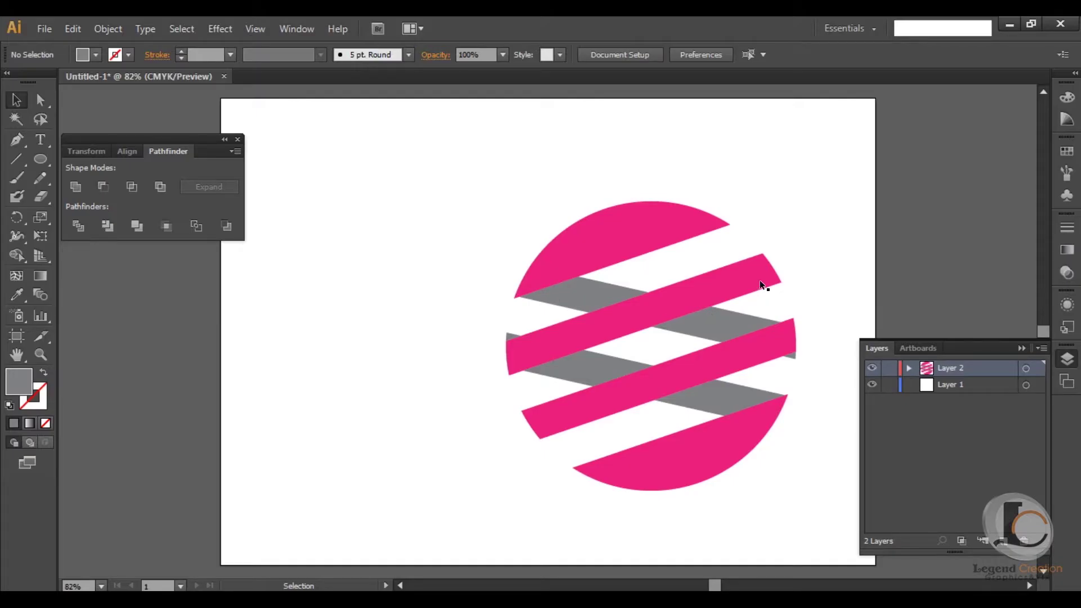
{"action": "left_click", "coordinate": [567, 306]}
Step: Rotate the grey stripes until they lie nearly horizontal behind the pink bands
{"action": "mouse_move", "coordinate": [473, 355]}
{"action": "left_mouse_down"}
{"action": "mouse_move", "coordinate": [487, 449]}
{"action": "mouse_move", "coordinate": [497, 446]}
{"action": "mouse_move", "coordinate": [495, 353]}
{"action": "left_mouse_up"}
{"action": "left_click", "coordinate": [442, 363]}
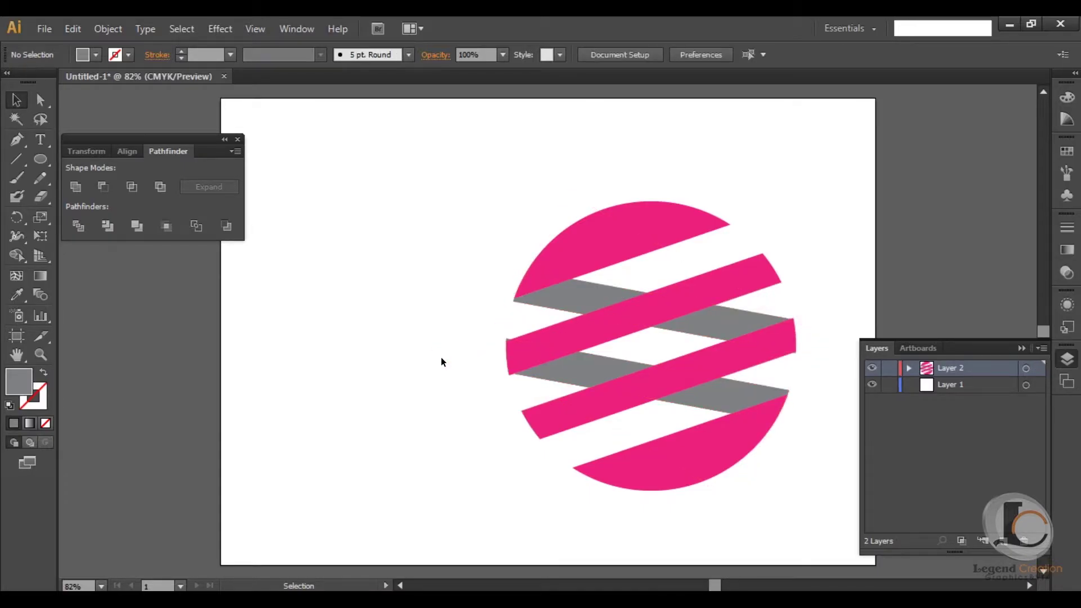
{"action": "left_click", "coordinate": [569, 358]}
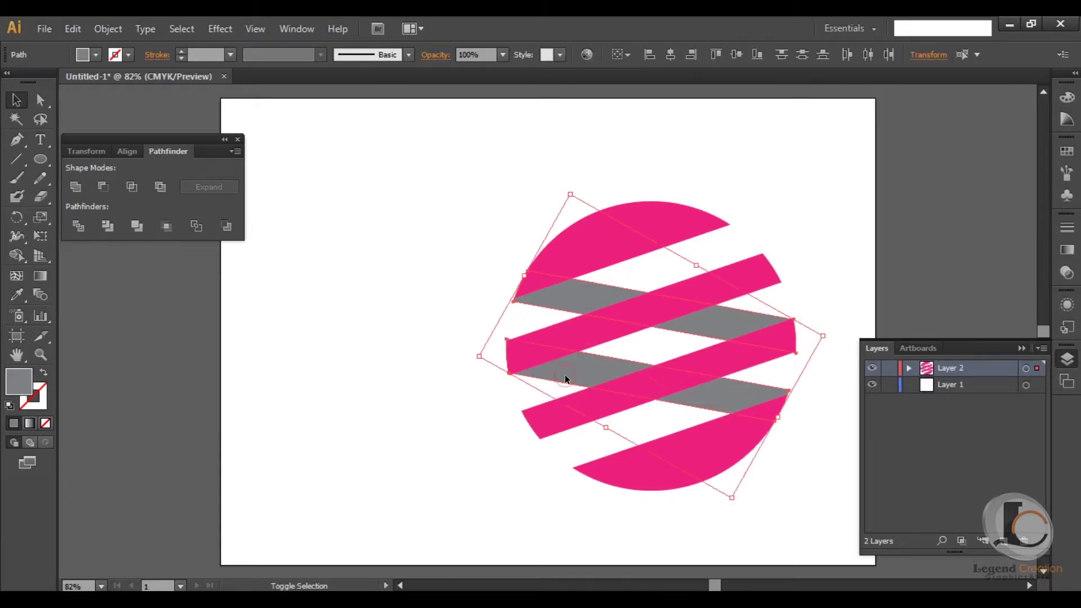
{"action": "left_click_drag", "start_coordinate": [838, 341], "coordinate": [834, 302]}
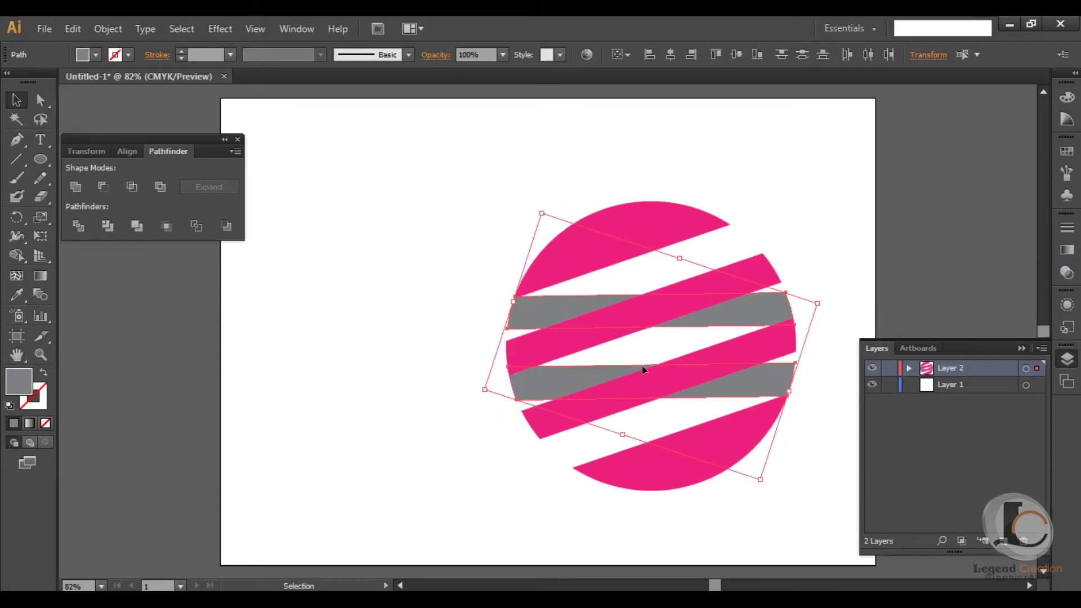
{"action": "left_click", "coordinate": [414, 390]}
{"action": "left_click", "coordinate": [526, 389]}
{"action": "key", "text": "a"}
{"action": "left_click", "coordinate": [390, 302]}
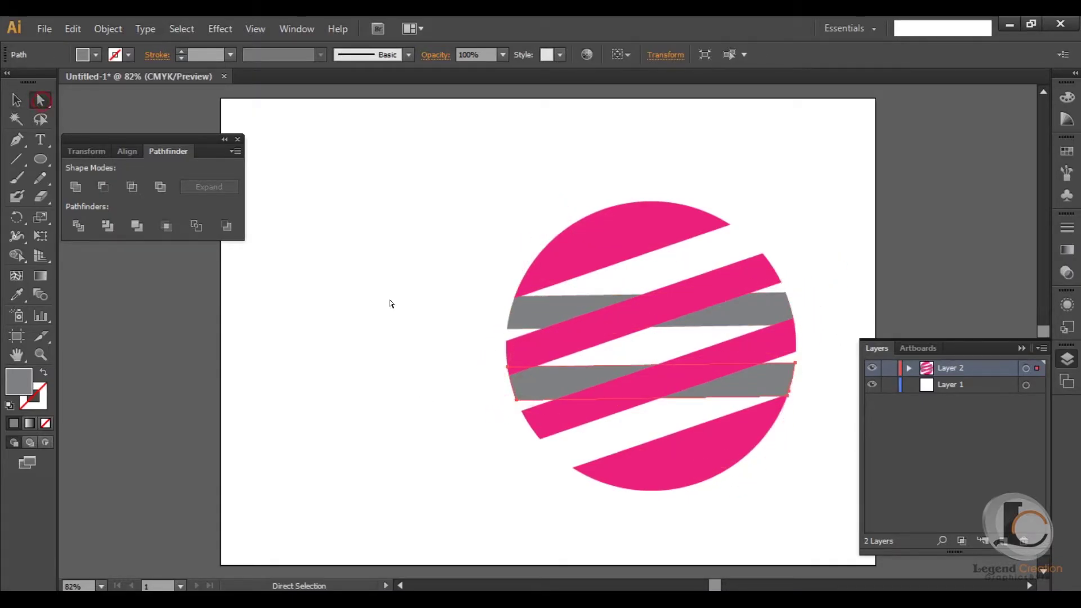
Step: Move the lower grey stripe's left-end points down onto the pink stripe
{"action": "left_click", "coordinate": [589, 424]}
{"action": "scroll", "coordinate": [590, 424], "scroll_direction": "up", "scroll_amount": 1}
{"action": "scroll", "coordinate": [602, 422], "scroll_direction": "up", "scroll_amount": 2}
{"action": "left_click_drag", "start_coordinate": [601, 423], "coordinate": [444, 259]}
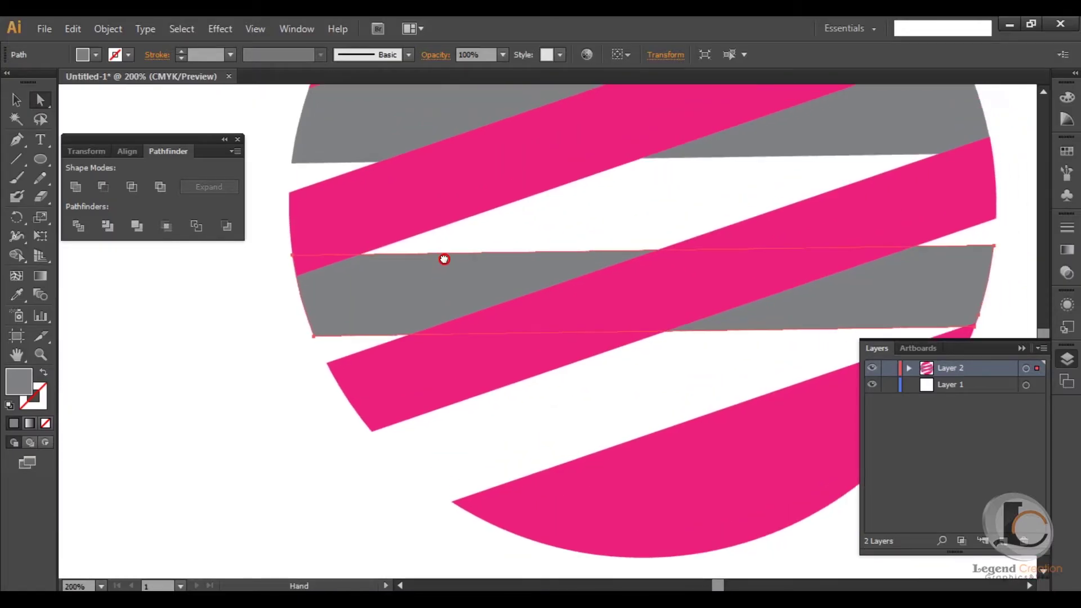
{"action": "left_click_drag", "start_coordinate": [267, 248], "coordinate": [313, 338]}
{"action": "left_click", "coordinate": [314, 341]}
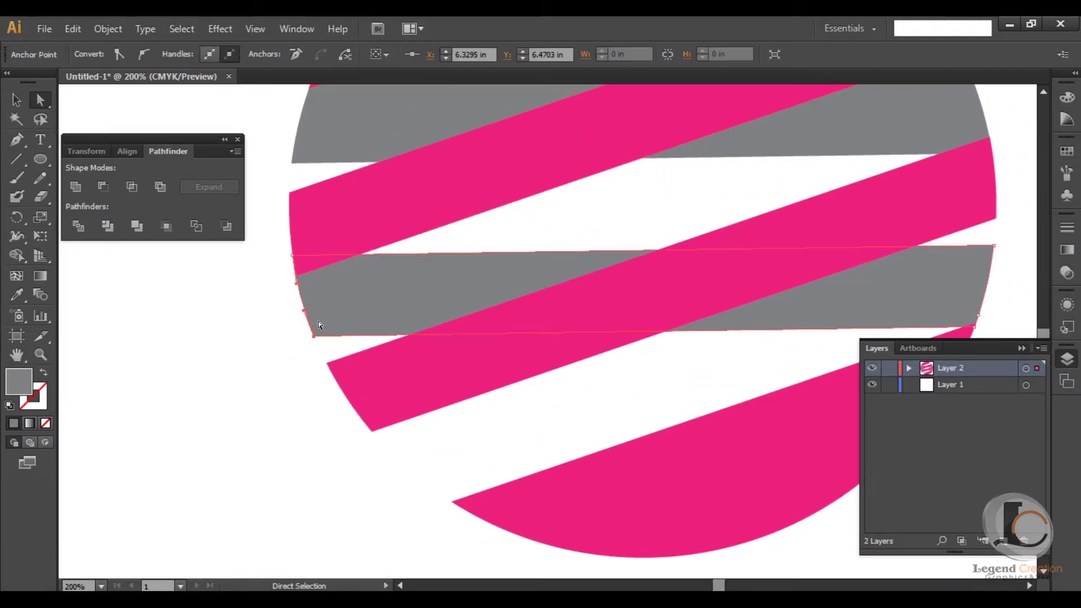
{"action": "left_click_drag", "start_coordinate": [342, 296], "coordinate": [397, 389]}
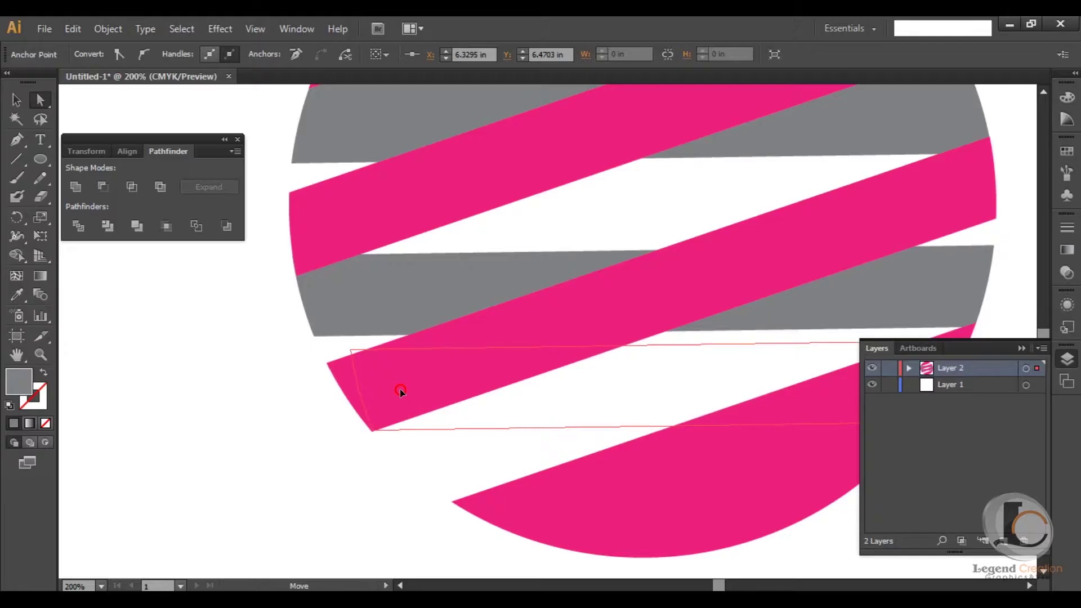
{"action": "left_click", "coordinate": [273, 399]}
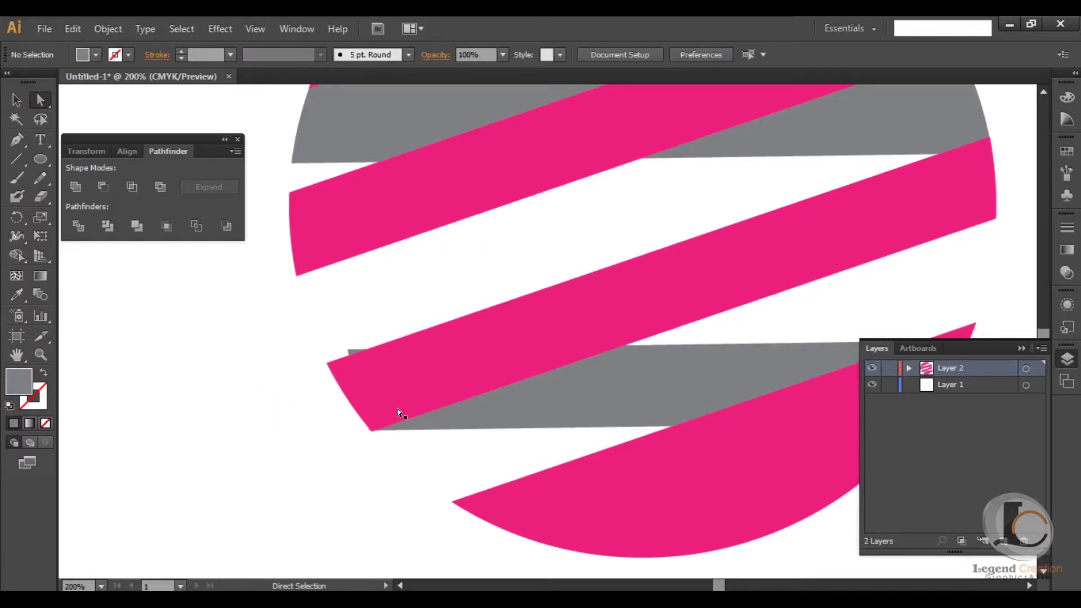
Step: Tuck the grey stripe's left corner under the pink band and check the bottom corner points
{"action": "key", "text": "ctrl+plus"}
{"action": "left_click_drag", "start_coordinate": [514, 375], "coordinate": [457, 272]}
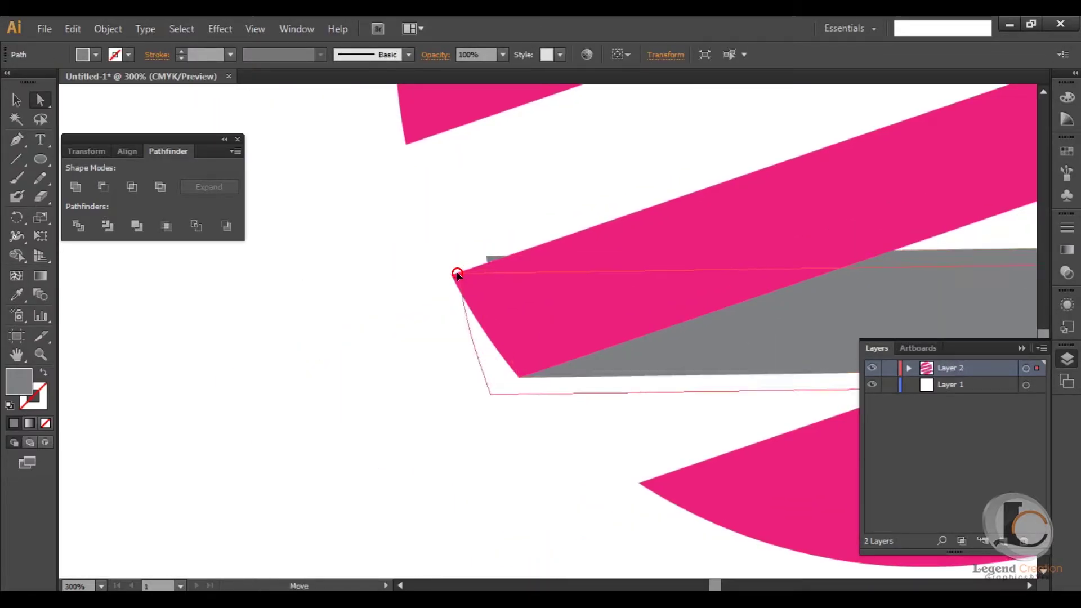
{"action": "left_click_drag", "start_coordinate": [457, 272], "coordinate": [457, 271]}
{"action": "left_click", "coordinate": [440, 350]}
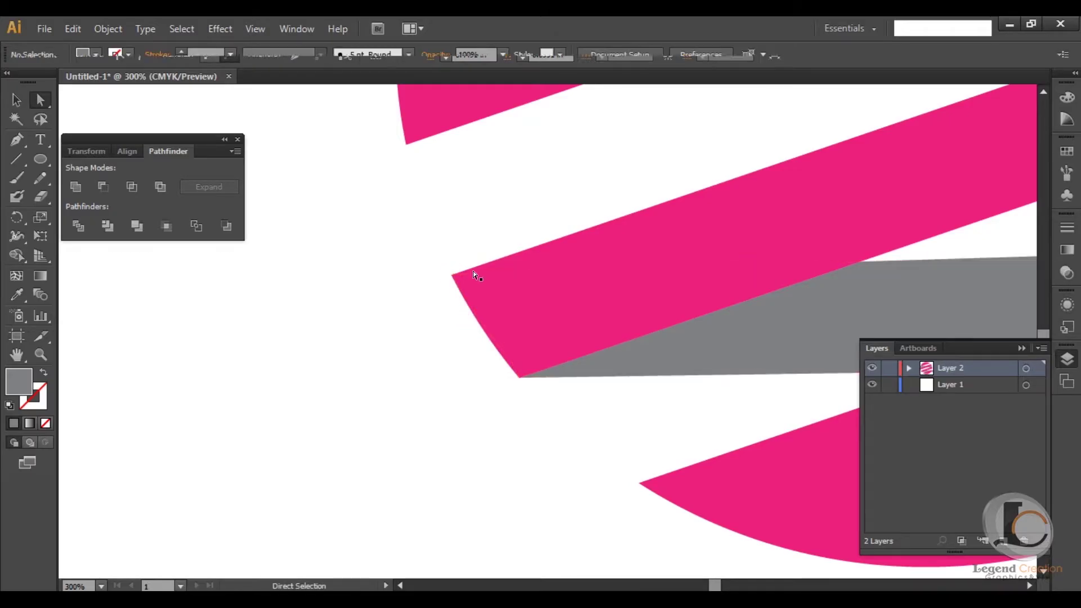
{"action": "key", "text": "ctrl+plus"}
{"action": "key", "text": "ctrl+plus"}
{"action": "key", "text": "ctrl+plus"}
{"action": "left_click", "coordinate": [338, 199]}
{"action": "left_click", "coordinate": [388, 312]}
{"action": "left_click", "coordinate": [517, 471]}
{"action": "left_click", "coordinate": [381, 388]}
{"action": "left_click", "coordinate": [571, 472]}
{"action": "left_click", "coordinate": [516, 471]}
{"action": "left_click", "coordinate": [524, 478]}
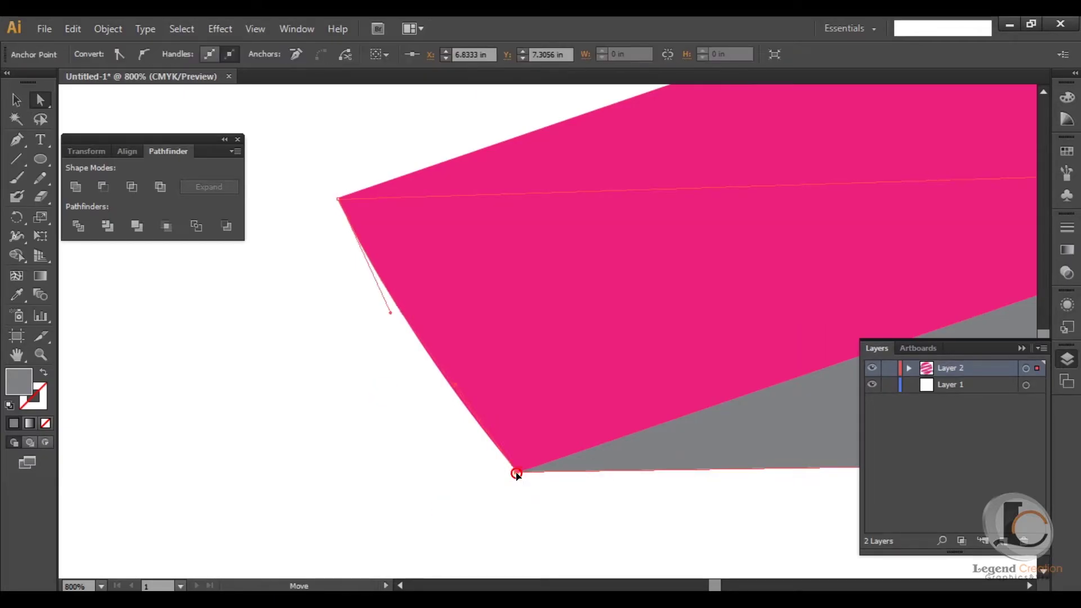
{"action": "left_click", "coordinate": [515, 483]}
Step: Move the grey stripe's right-end points to the pink tip so its edge follows the curve
{"action": "scroll", "coordinate": [630, 409], "scroll_direction": "down", "scroll_amount": 4}
{"action": "scroll", "coordinate": [666, 403], "scroll_direction": "up", "scroll_amount": 2}
{"action": "left_click_drag", "start_coordinate": [666, 404], "coordinate": [477, 384]}
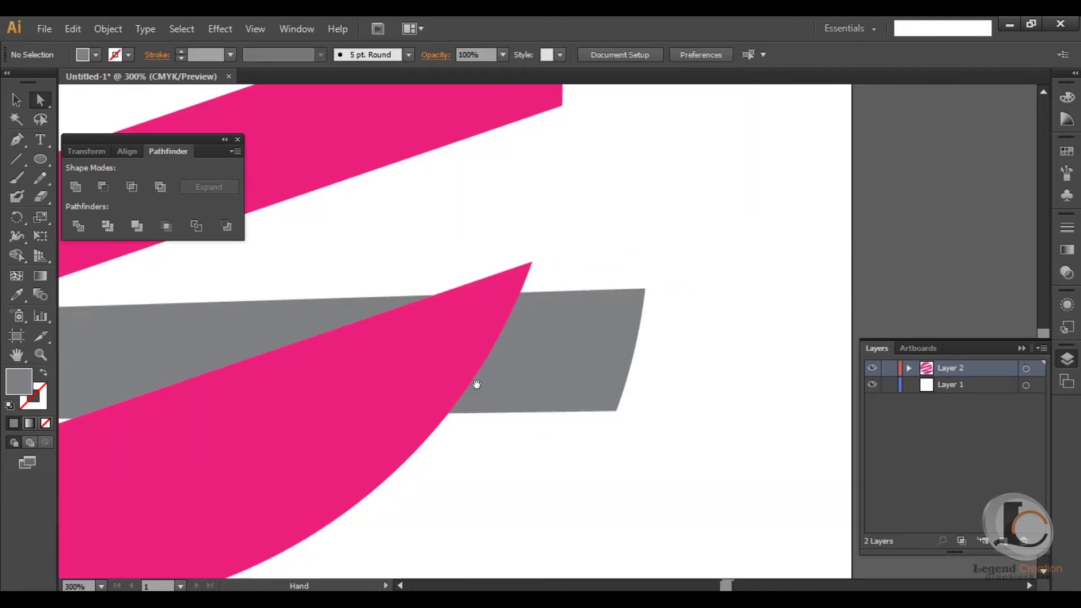
{"action": "left_click", "coordinate": [647, 287]}
{"action": "left_click_drag", "start_coordinate": [646, 288], "coordinate": [531, 263]}
{"action": "scroll", "coordinate": [289, 324], "scroll_direction": "up", "scroll_amount": 1}
{"action": "scroll", "coordinate": [555, 421], "scroll_direction": "down", "scroll_amount": 1}
{"action": "mouse_move", "coordinate": [556, 421]}
{"action": "left_mouse_down"}
{"action": "mouse_move", "coordinate": [520, 418]}
{"action": "mouse_move", "coordinate": [575, 336]}
{"action": "left_mouse_up"}
{"action": "left_click", "coordinate": [569, 379]}
{"action": "left_click", "coordinate": [619, 373]}
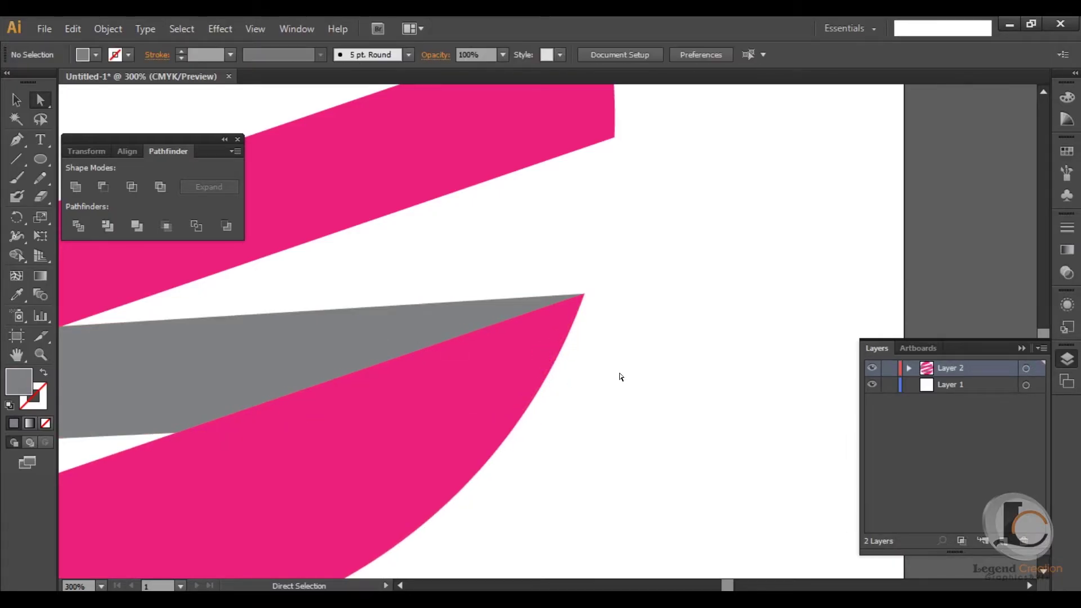
Step: Zoom out and move the upper grey stripe lower
{"action": "key", "text": "ctrl+minus"}
{"action": "key", "text": "ctrl+minus"}
{"action": "left_click", "coordinate": [621, 329]}
{"action": "left_click_drag", "start_coordinate": [634, 333], "coordinate": [636, 378]}
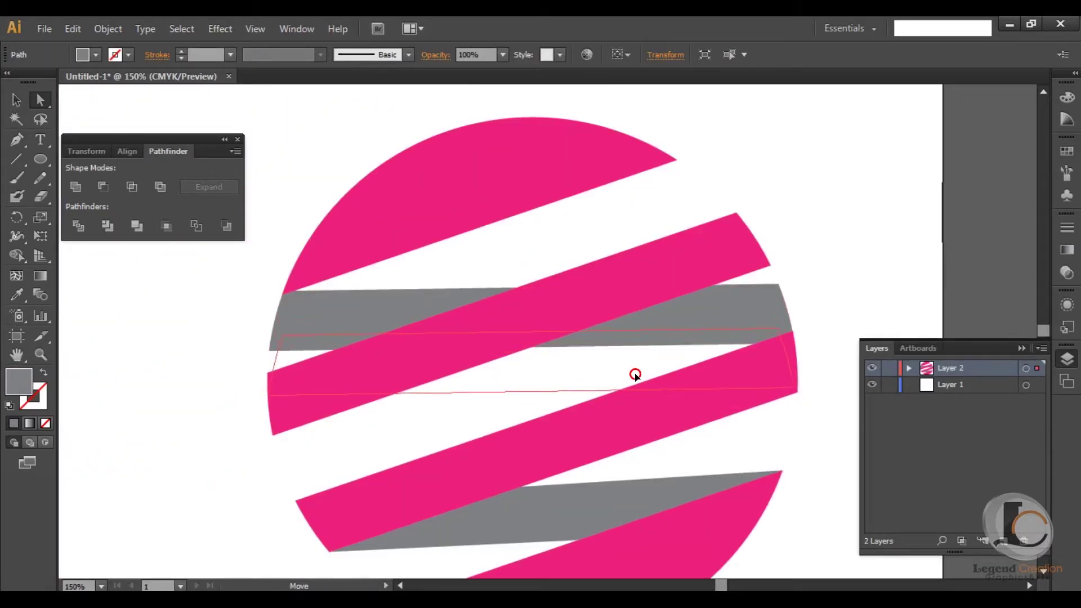
Step: Inspect the upper grey stripe's right-end corner points up close
{"action": "key", "text": "ctrl+plus"}
{"action": "key", "text": "ctrl+plus"}
{"action": "left_click_drag", "start_coordinate": [800, 320], "coordinate": [344, 301]}
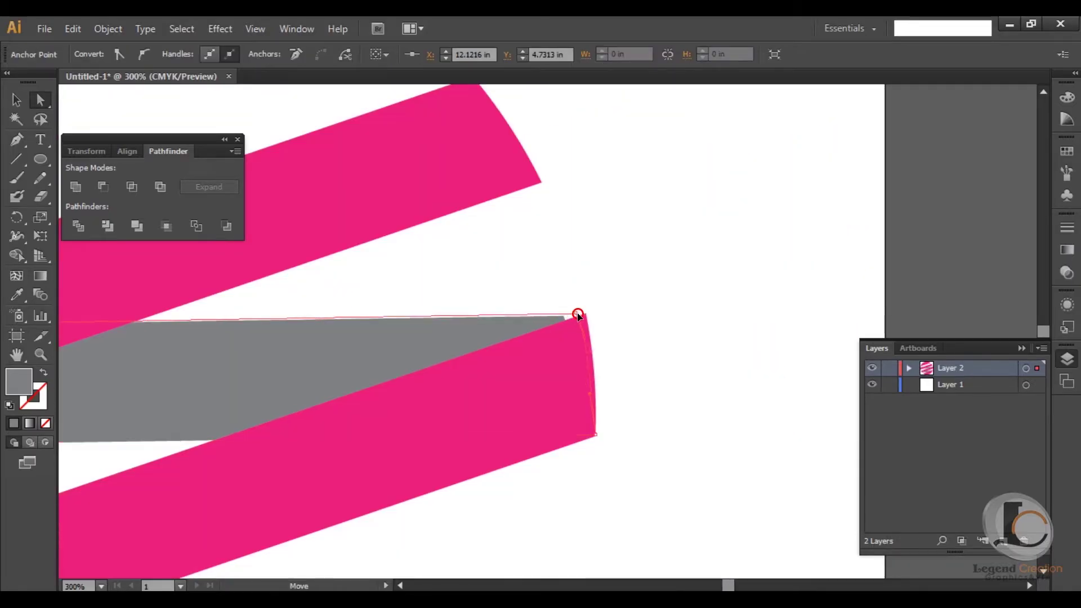
{"action": "left_click", "coordinate": [632, 400]}
{"action": "key", "text": "ctrl+plus"}
{"action": "key", "text": "ctrl+plus"}
{"action": "key", "text": "ctrl+plus"}
{"action": "key", "text": "ctrl+plus"}
{"action": "left_click", "coordinate": [684, 261]}
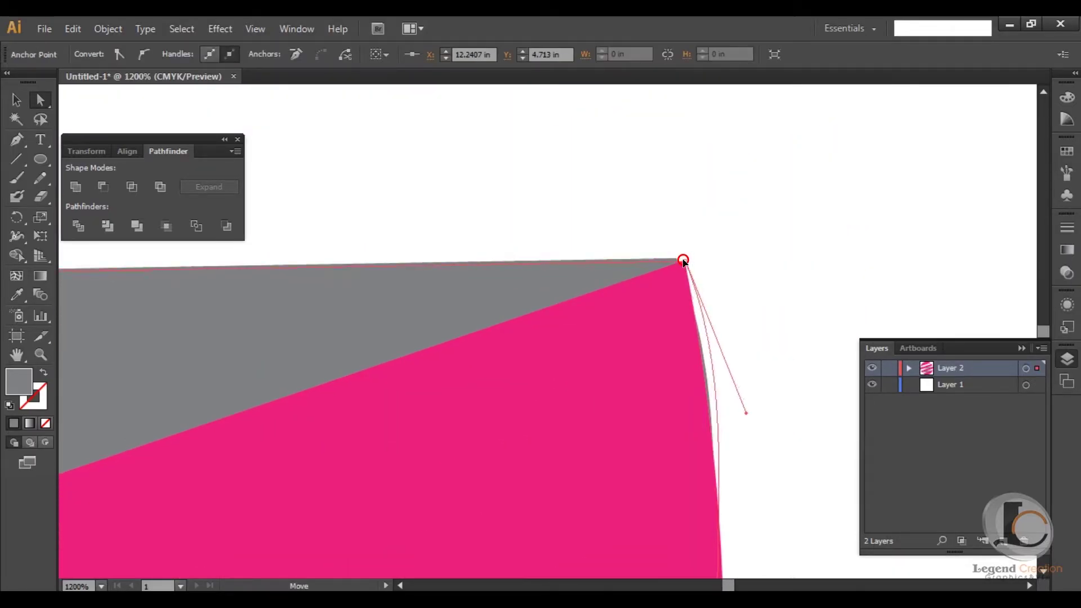
{"action": "left_click", "coordinate": [772, 331]}
{"action": "scroll", "coordinate": [536, 234], "scroll_direction": "down", "scroll_amount": 3}
{"action": "scroll", "coordinate": [703, 417], "scroll_direction": "down", "scroll_amount": 2}
{"action": "left_click", "coordinate": [696, 418]}
{"action": "key", "text": "ctrl+minus"}
{"action": "key", "text": "ctrl+minus"}
{"action": "key", "text": "ctrl+minus"}
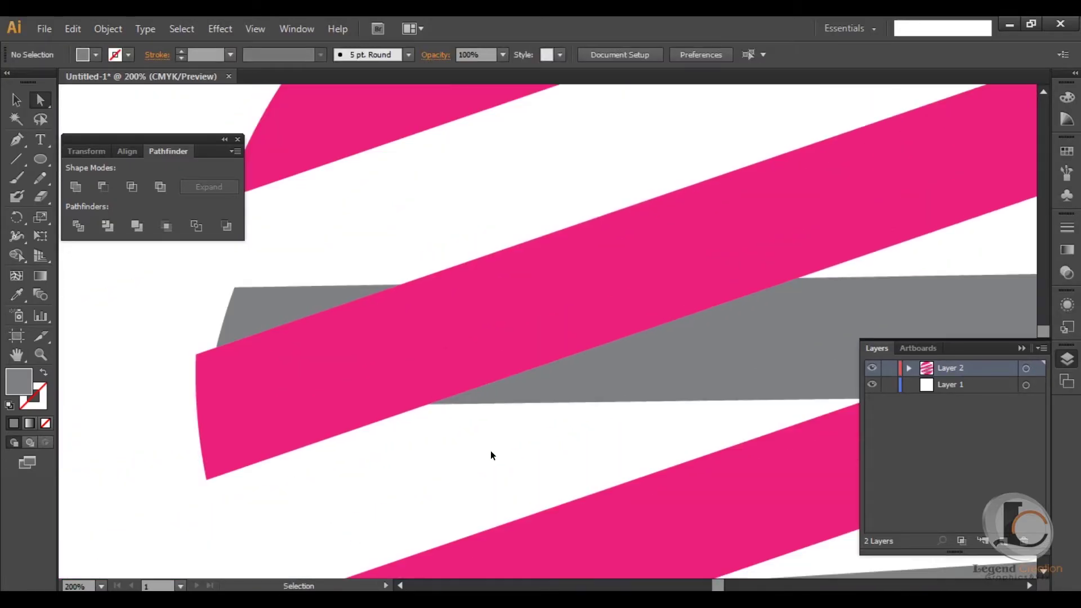
{"action": "key", "text": "ctrl+minus"}
Step: Move the grey stripe's left-end corner points onto the pink stripe's corners
{"action": "left_click", "coordinate": [313, 423]}
{"action": "left_click_drag", "start_coordinate": [308, 413], "coordinate": [309, 483]}
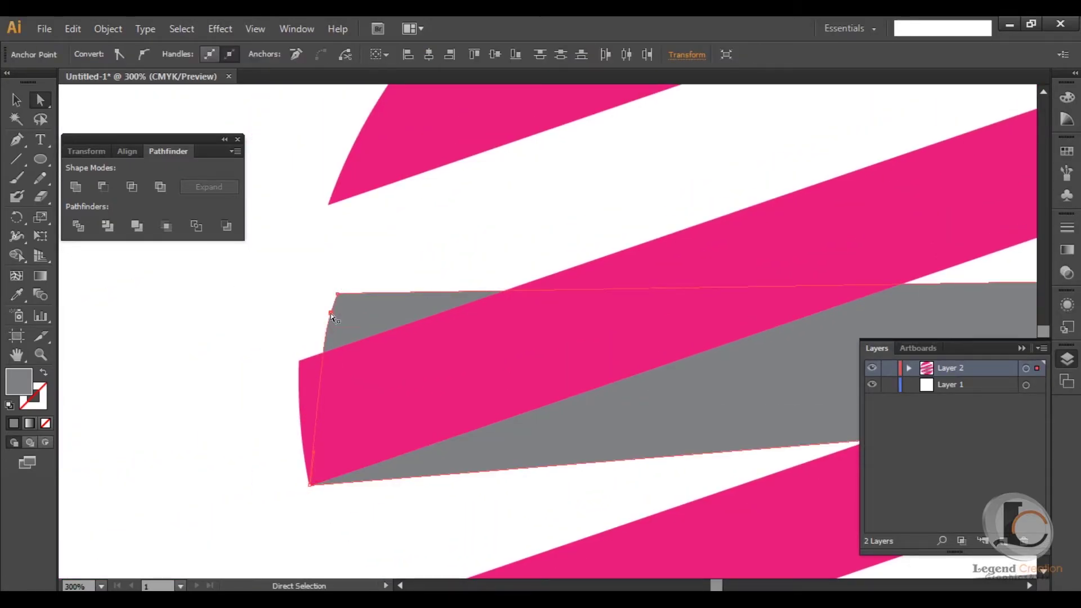
{"action": "left_click_drag", "start_coordinate": [292, 381], "coordinate": [299, 364]}
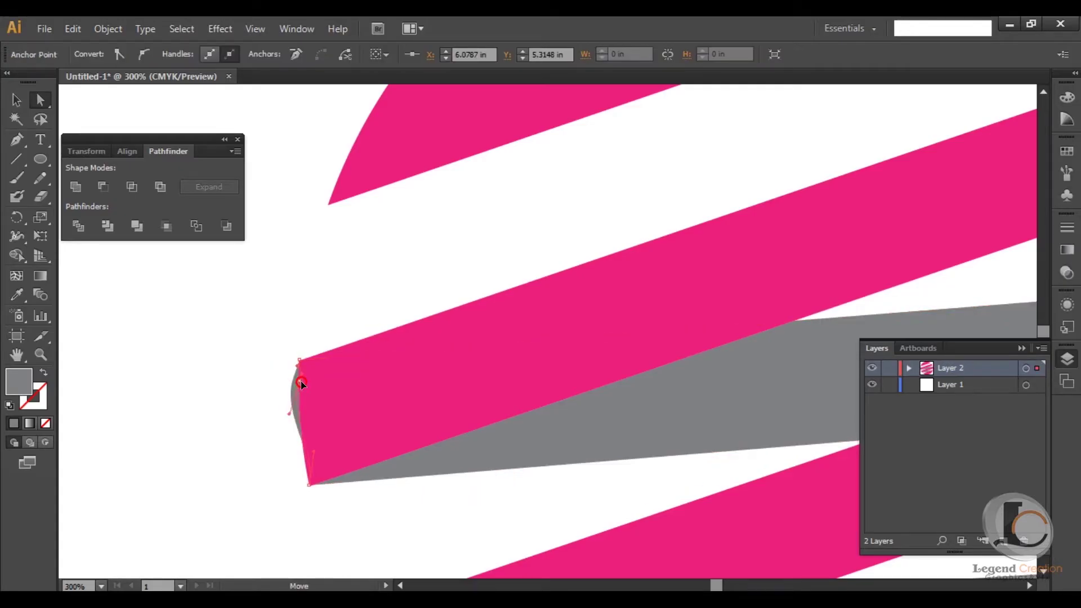
{"action": "key", "text": "ctrl+plus"}
{"action": "key", "text": "ctrl+plus"}
{"action": "key", "text": "ctrl+plus"}
{"action": "key", "text": "ctrl+minus"}
{"action": "key", "text": "ctrl+minus"}
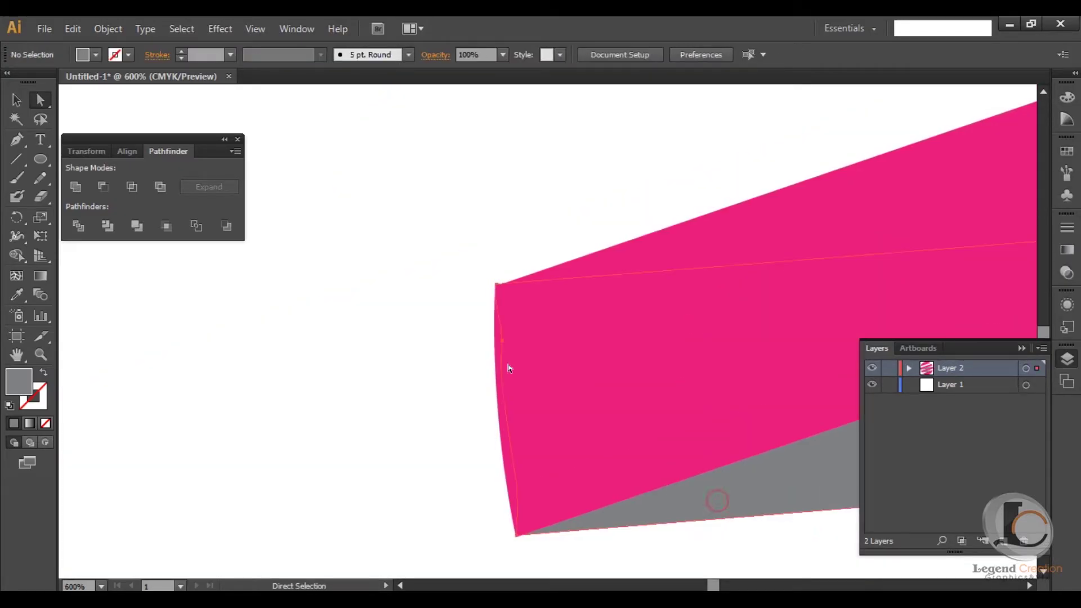
{"action": "left_click", "coordinate": [498, 286]}
{"action": "left_click", "coordinate": [448, 547]}
{"action": "left_click", "coordinate": [516, 537]}
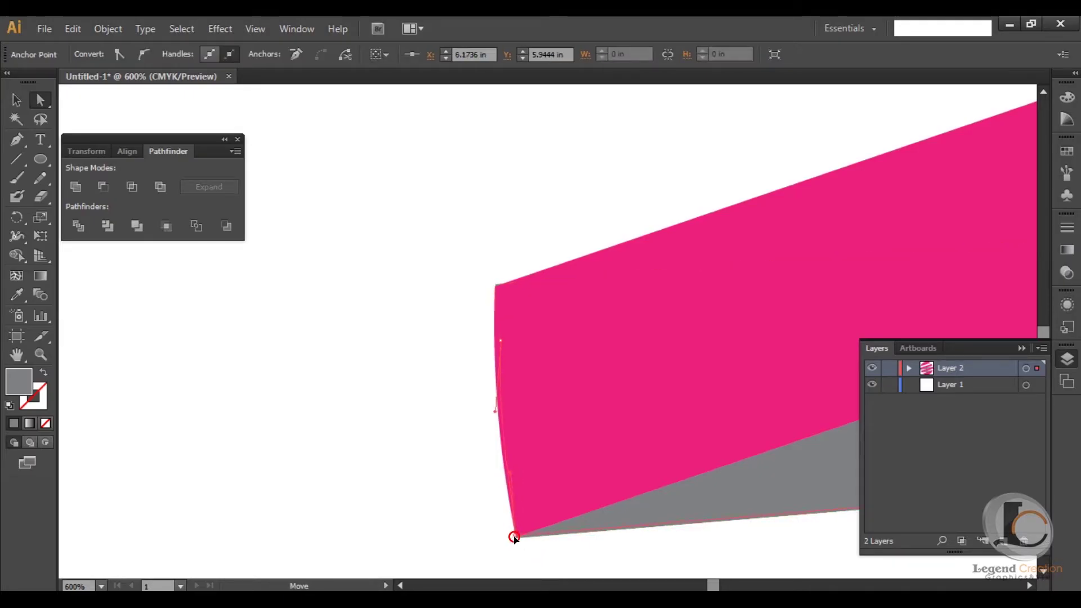
{"action": "left_click", "coordinate": [611, 517]}
{"action": "key", "text": "ctrl+minus"}
{"action": "key", "text": "ctrl+minus"}
{"action": "key", "text": "ctrl+minus"}
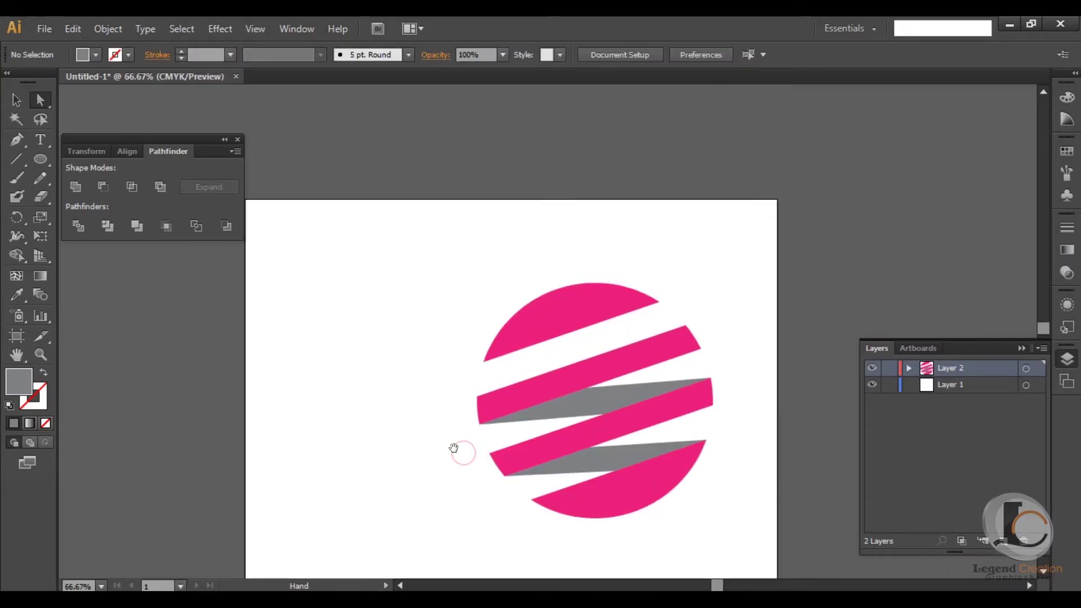
{"action": "left_click", "coordinate": [73, 28]}
Step: Flip the grey stripe over its horizontal axis and reposition it
{"action": "right_click", "coordinate": [545, 403]}
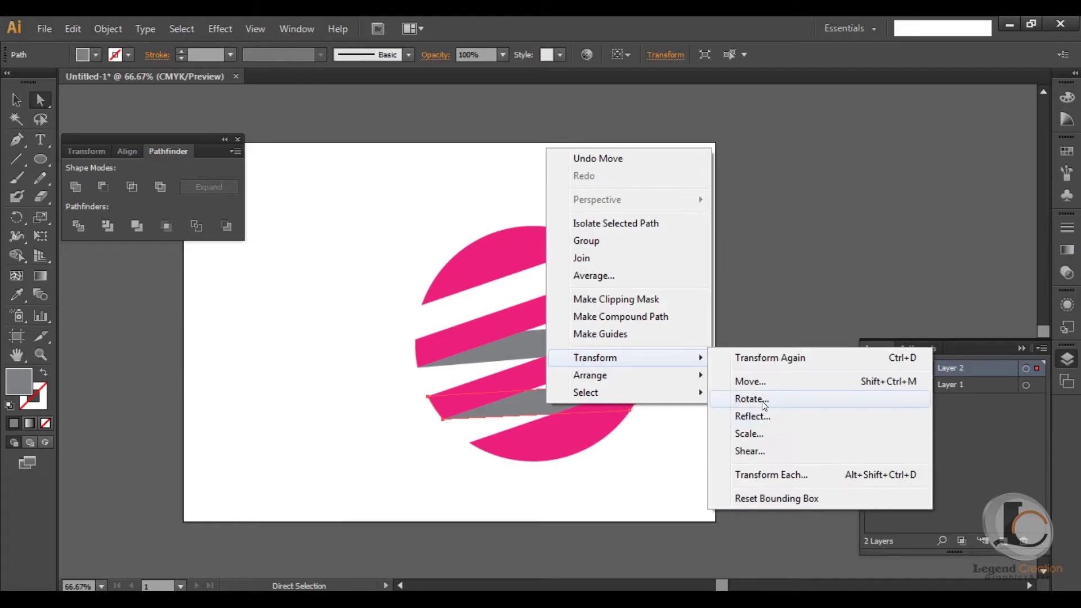
{"action": "left_click", "coordinate": [755, 414]}
{"action": "left_click", "coordinate": [793, 395]}
{"action": "left_click", "coordinate": [799, 244]}
{"action": "key", "text": "Return"}
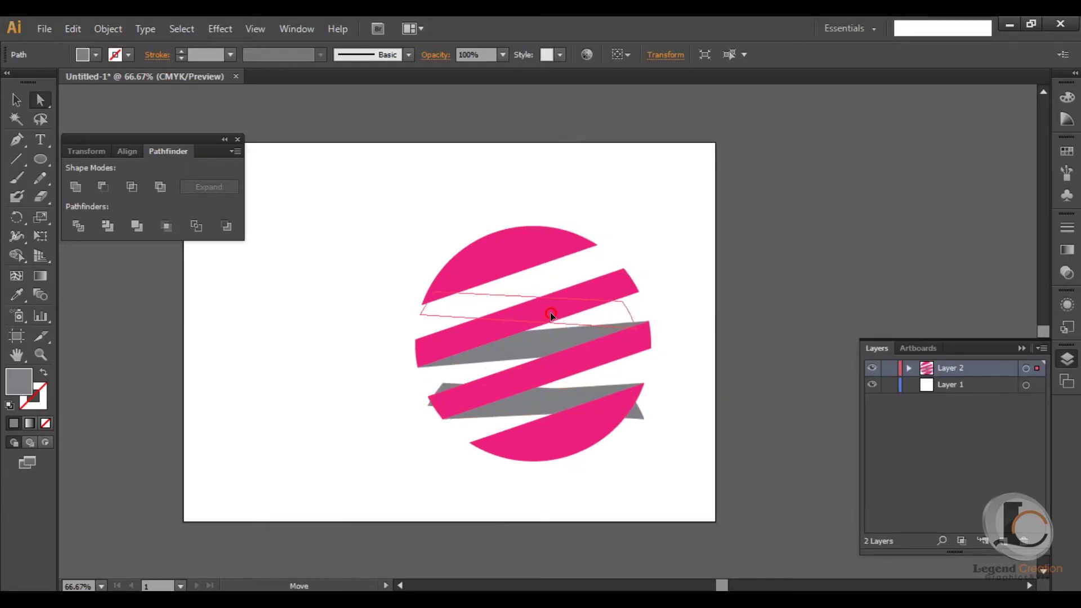
{"action": "left_click_drag", "start_coordinate": [552, 279], "coordinate": [553, 281]}
Step: Snap the grey band's top corner onto the pink stripe's corner
{"action": "key", "text": "ctrl+plus"}
{"action": "key", "text": "ctrl+plus"}
{"action": "key", "text": "ctrl+plus"}
{"action": "key", "text": "ctrl+plus"}
{"action": "key", "text": "ctrl+plus"}
{"action": "key", "text": "ctrl+plus"}
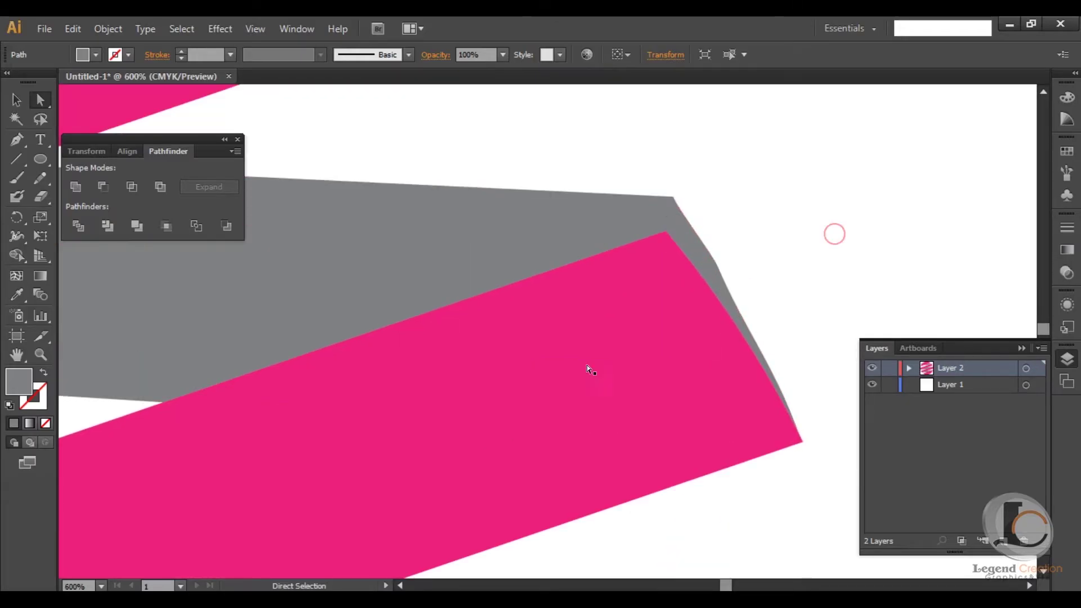
{"action": "left_click_drag", "start_coordinate": [688, 296], "coordinate": [675, 304]}
{"action": "left_click_drag", "start_coordinate": [647, 225], "coordinate": [641, 260]}
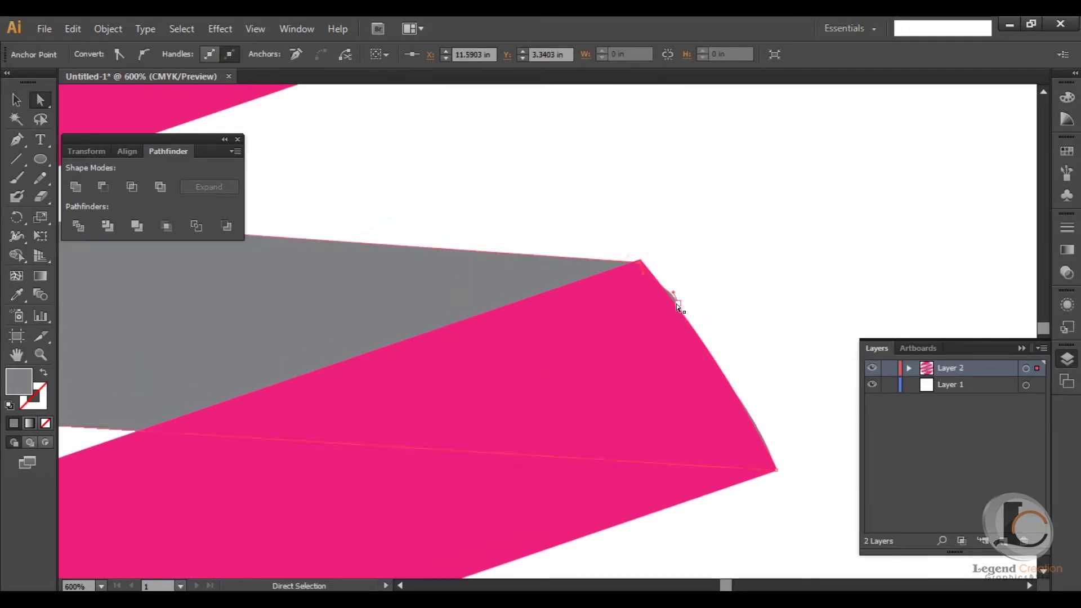
{"action": "left_click", "coordinate": [717, 266]}
{"action": "left_click", "coordinate": [641, 261]}
{"action": "left_click", "coordinate": [778, 468]}
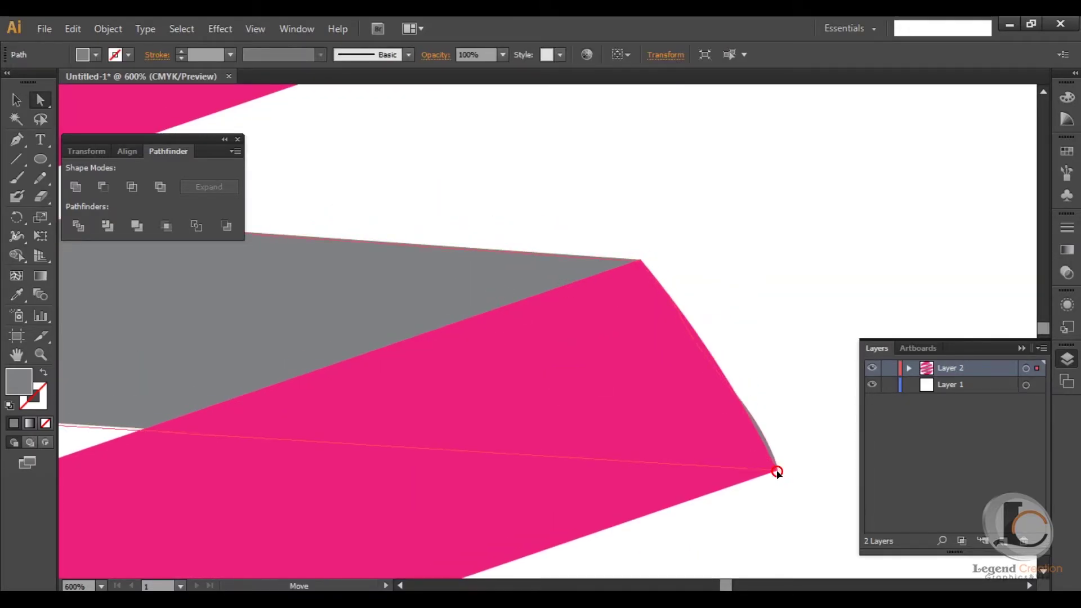
{"action": "left_click", "coordinate": [675, 310]}
Step: Refine the grey path's top and bottom-right corners, undoing a stray edit
{"action": "left_click", "coordinate": [563, 283]}
{"action": "left_click", "coordinate": [657, 273]}
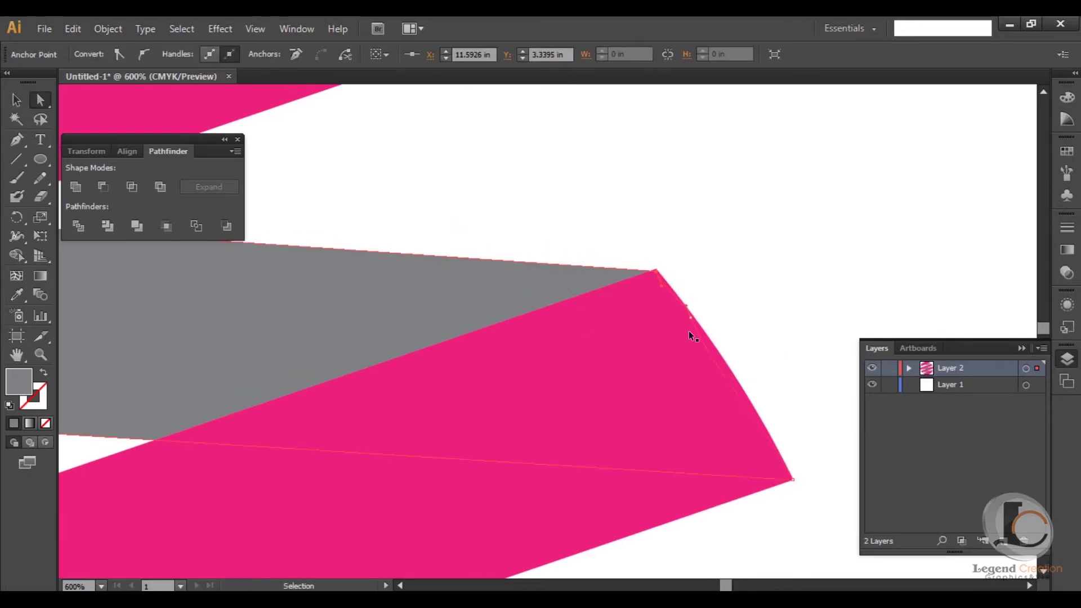
{"action": "left_click", "coordinate": [535, 275]}
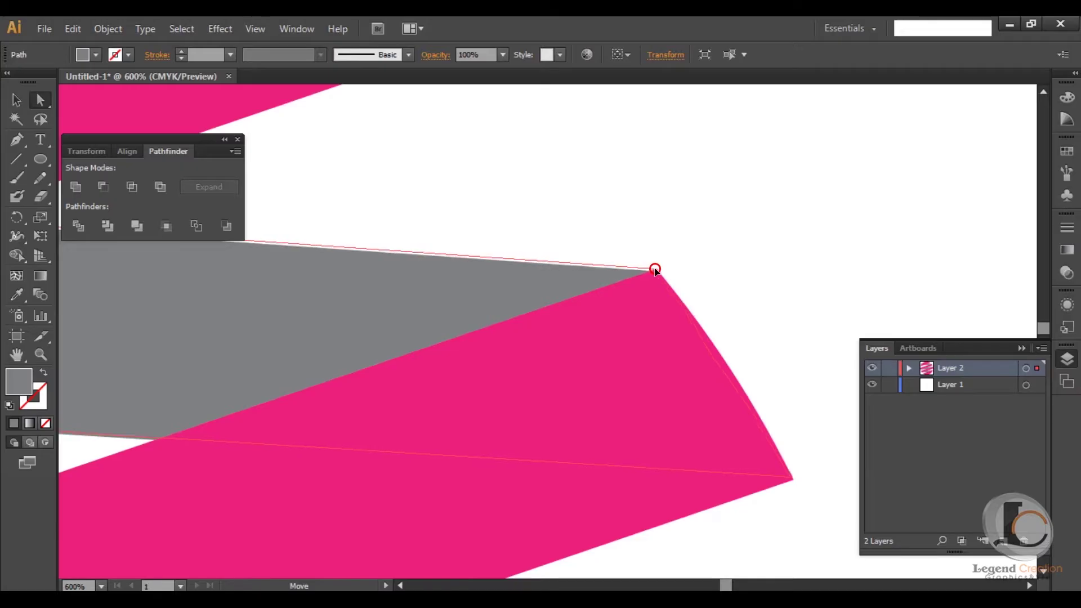
{"action": "key", "text": "ctrl+z"}
{"action": "left_click", "coordinate": [805, 480]}
{"action": "left_click", "coordinate": [828, 473]}
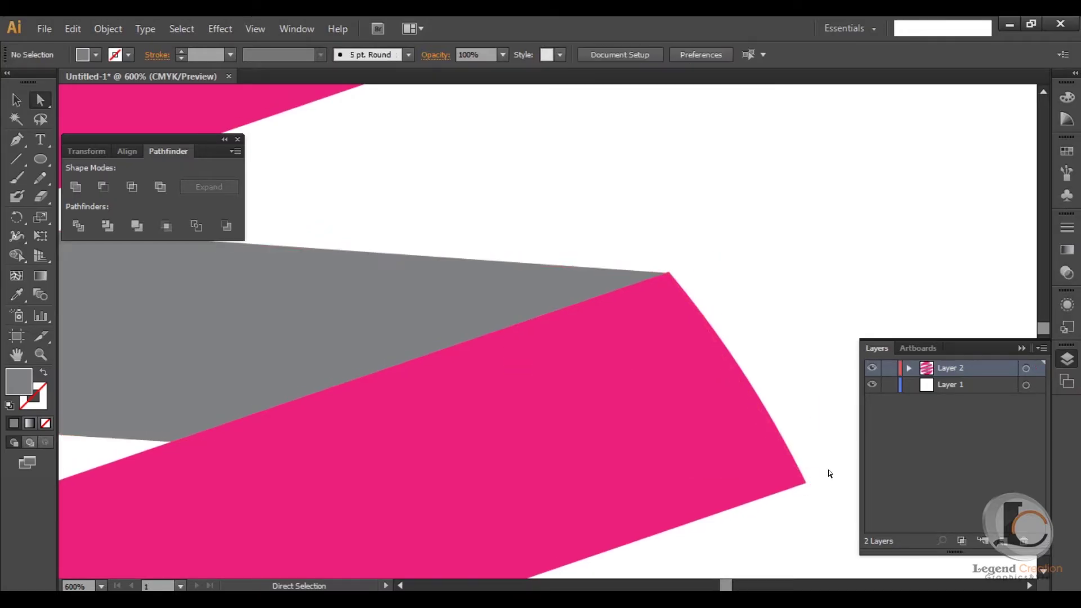
{"action": "scroll", "coordinate": [478, 338], "scroll_direction": "down", "scroll_amount": 2}
Step: Move the stripes' left and shared corners onto the circle edge, then fit the artboard
{"action": "left_click", "coordinate": [415, 350]}
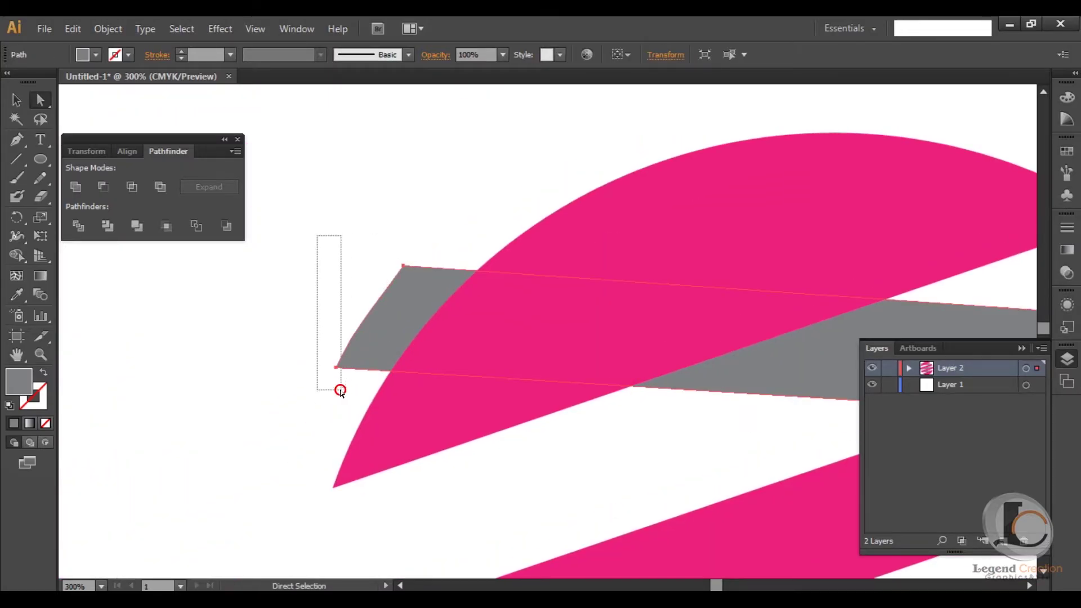
{"action": "left_click_drag", "start_coordinate": [336, 367], "coordinate": [335, 486]}
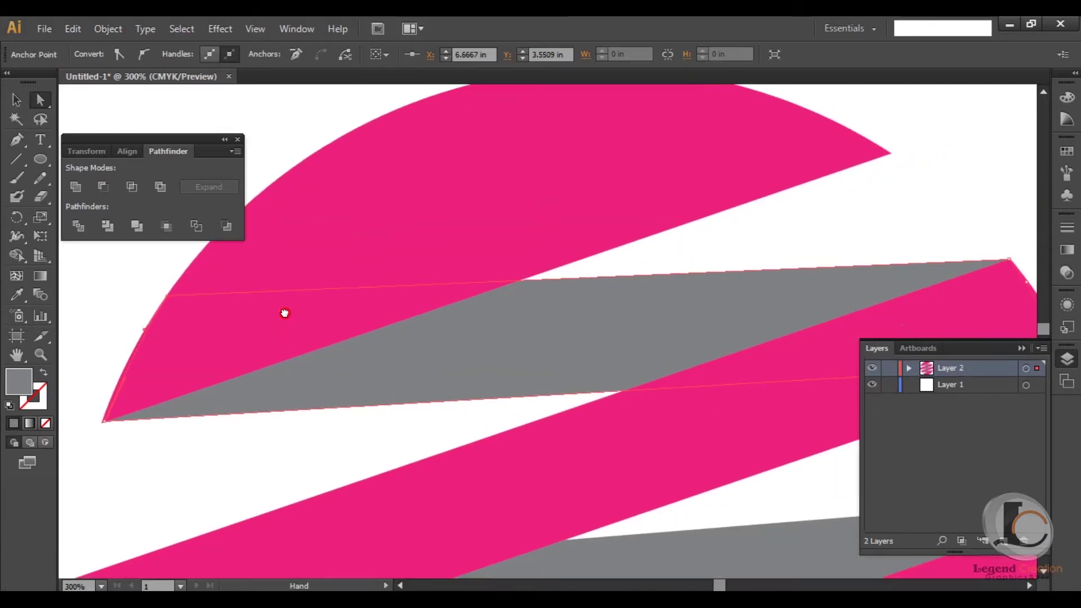
{"action": "left_click_drag", "start_coordinate": [398, 363], "coordinate": [244, 331]}
{"action": "left_click", "coordinate": [203, 417]}
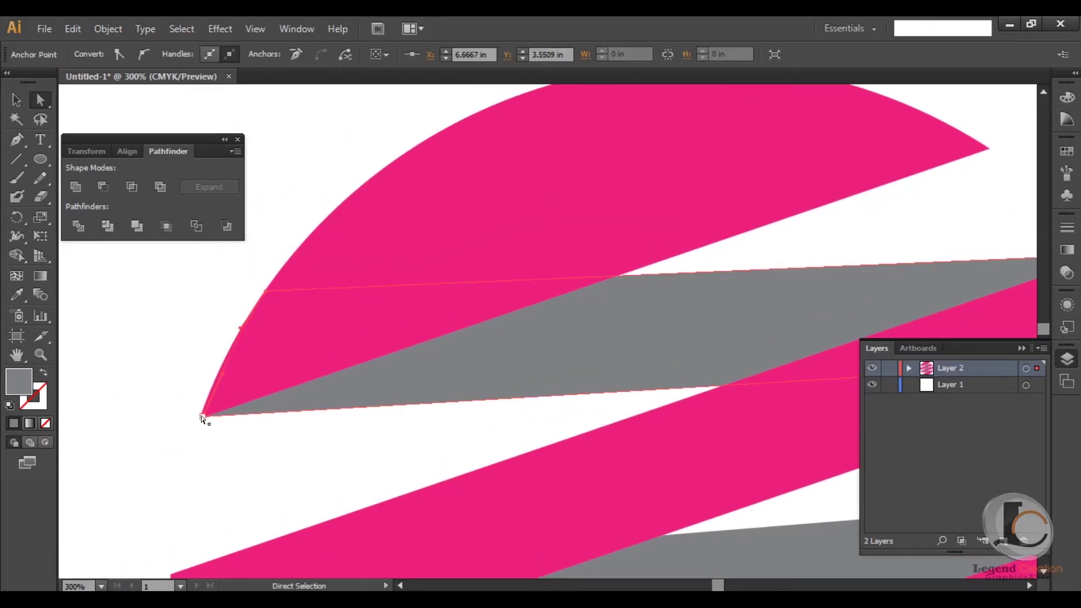
{"action": "left_click", "coordinate": [345, 441]}
{"action": "left_click", "coordinate": [217, 416]}
{"action": "key", "text": "ctrl+equal"}
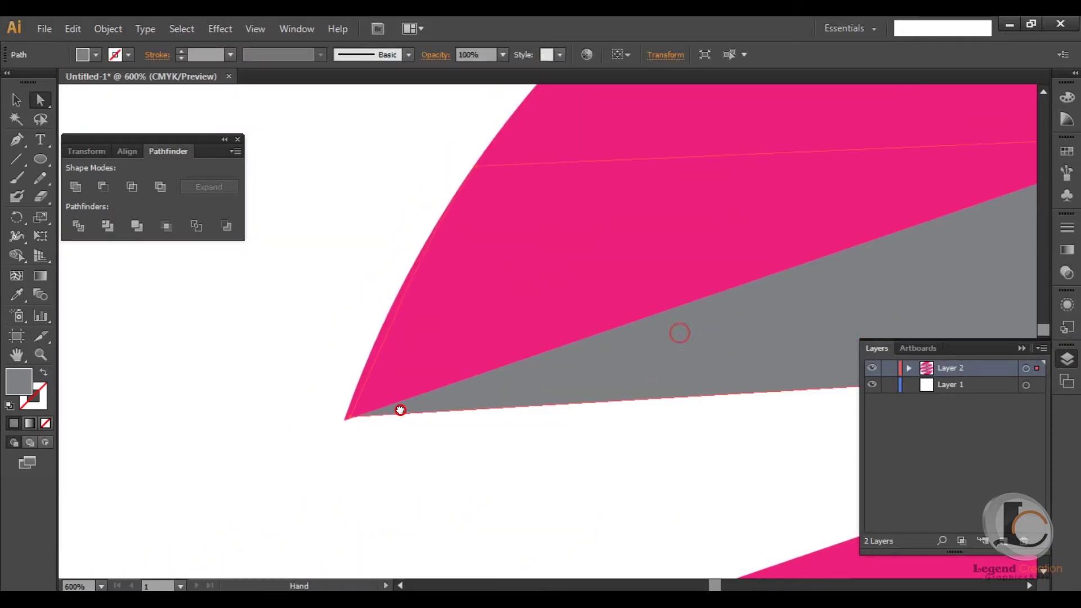
{"action": "key", "text": "ctrl+equal"}
{"action": "left_click_drag", "start_coordinate": [419, 402], "coordinate": [361, 429]}
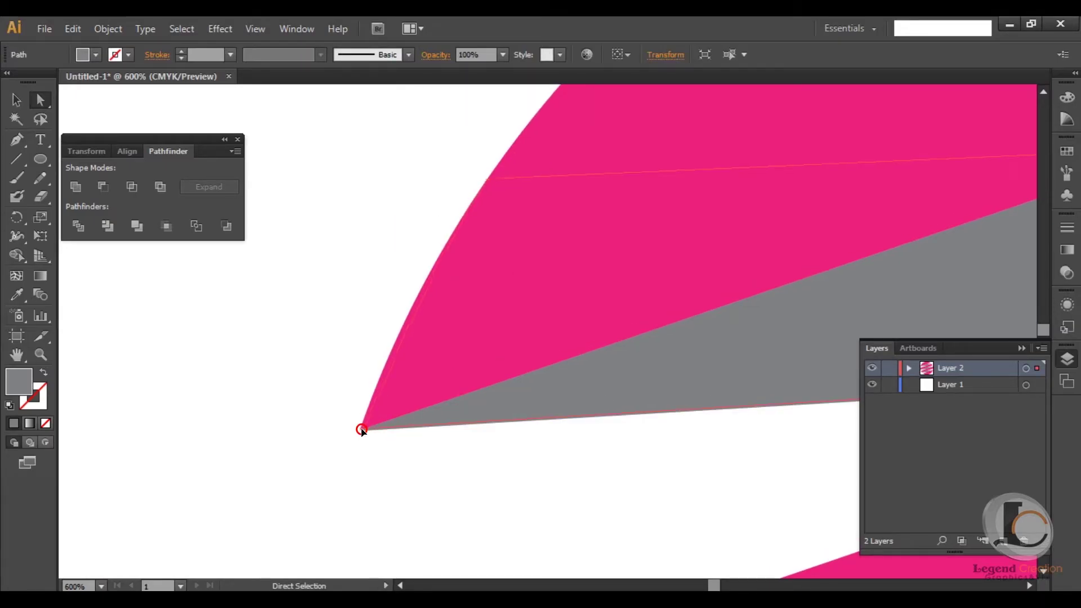
{"action": "key", "text": "ctrl+minus"}
{"action": "key", "text": "ctrl+minus"}
{"action": "key", "text": "ctrl+0"}
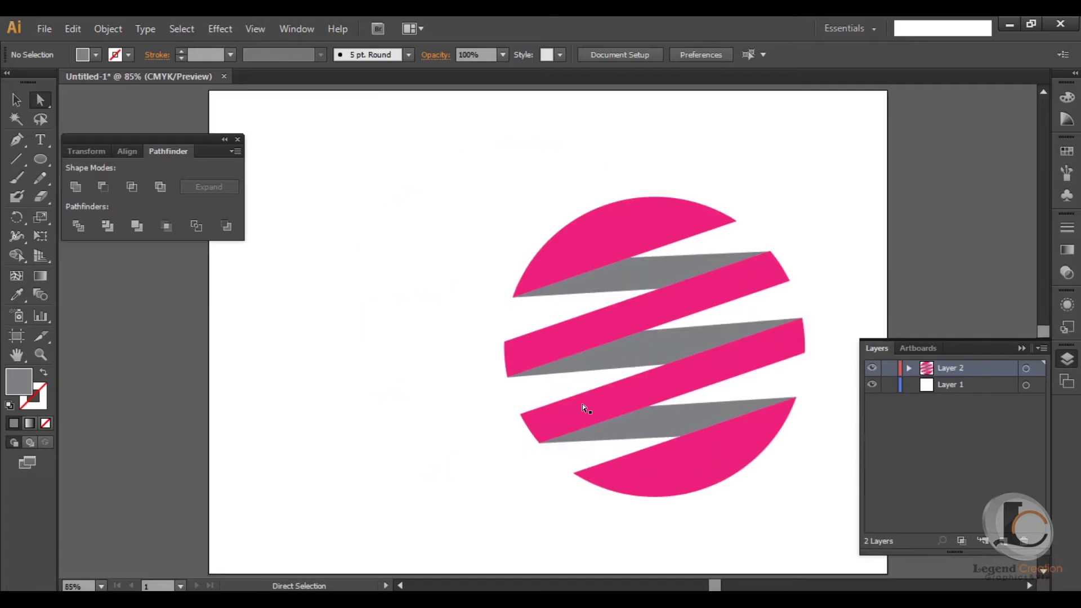
Step: Select the three grey stripes and group them
{"action": "key", "text": "v"}
{"action": "left_click", "coordinate": [527, 315]}
{"action": "left_click", "coordinate": [520, 361], "text": "shift"}
{"action": "left_click", "coordinate": [506, 430], "text": "shift"}
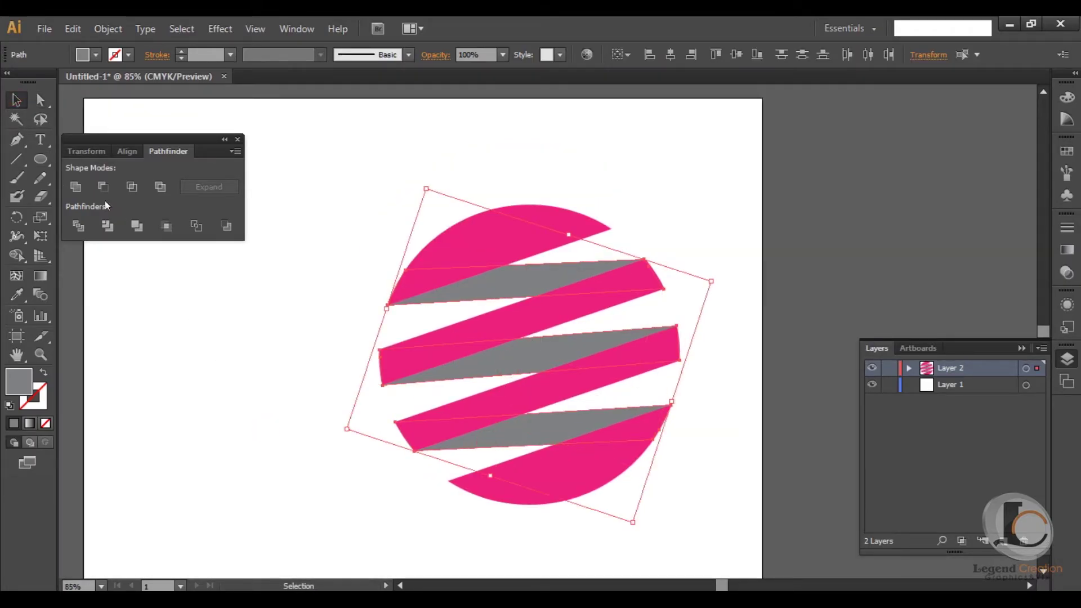
{"action": "left_click", "coordinate": [73, 186]}
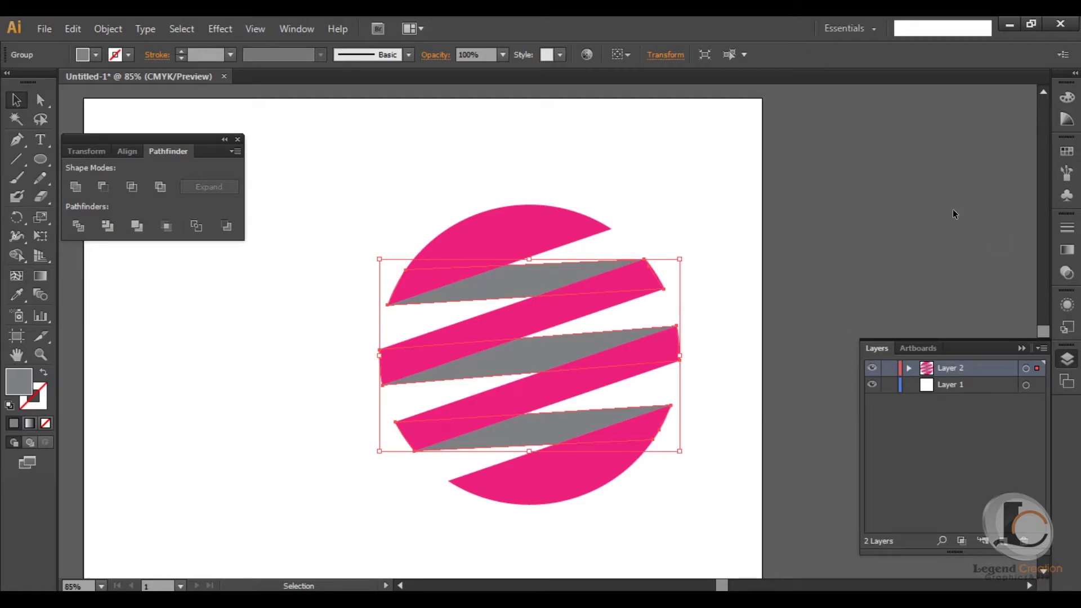
Step: Give the grey ribbon group a radial gradient with light and darker grey stops
{"action": "left_click", "coordinate": [1066, 250]}
{"action": "left_click", "coordinate": [954, 237]}
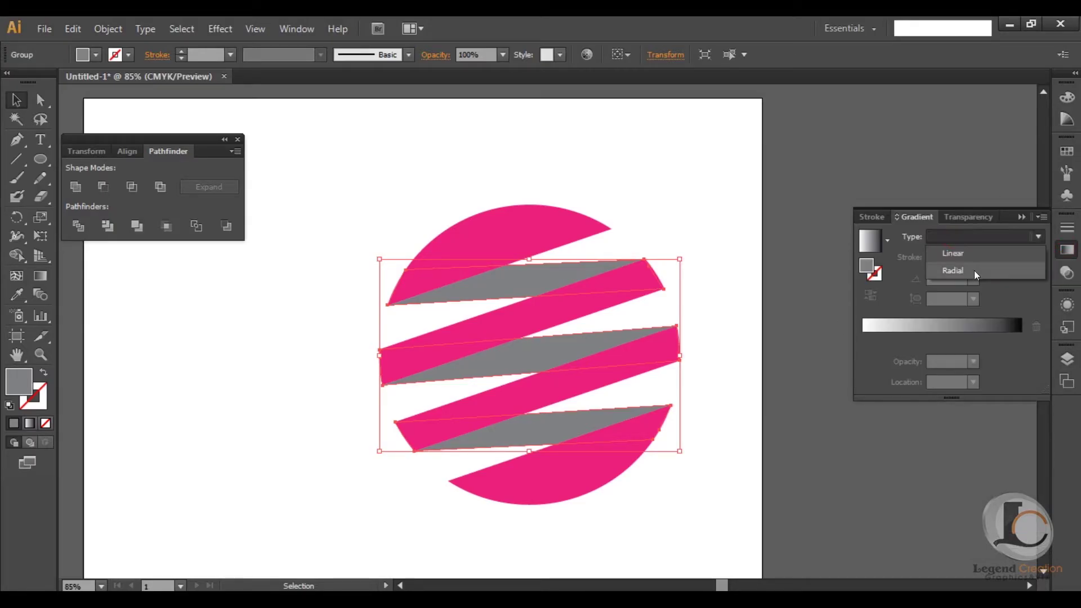
{"action": "left_click", "coordinate": [974, 270]}
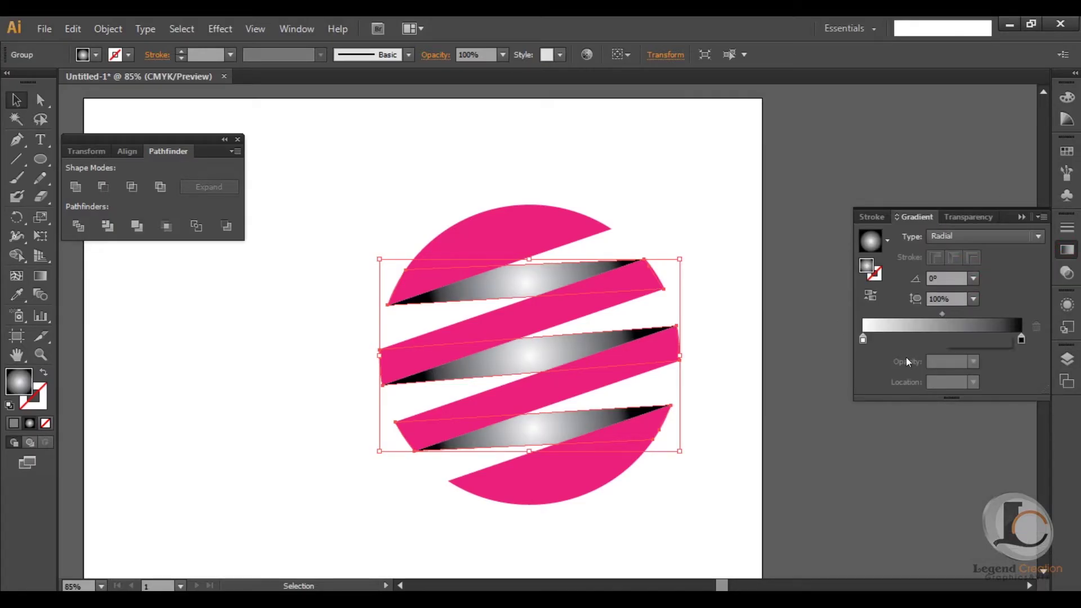
{"action": "double_click", "coordinate": [863, 339]}
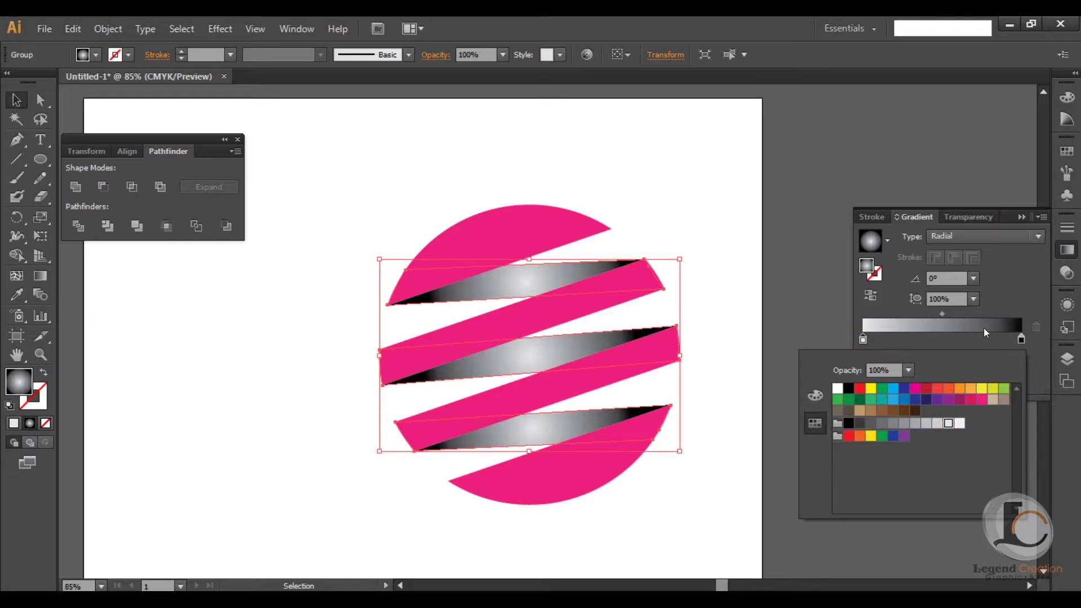
{"action": "left_click", "coordinate": [1022, 339]}
{"action": "double_click", "coordinate": [1021, 339]}
{"action": "left_click", "coordinate": [900, 426]}
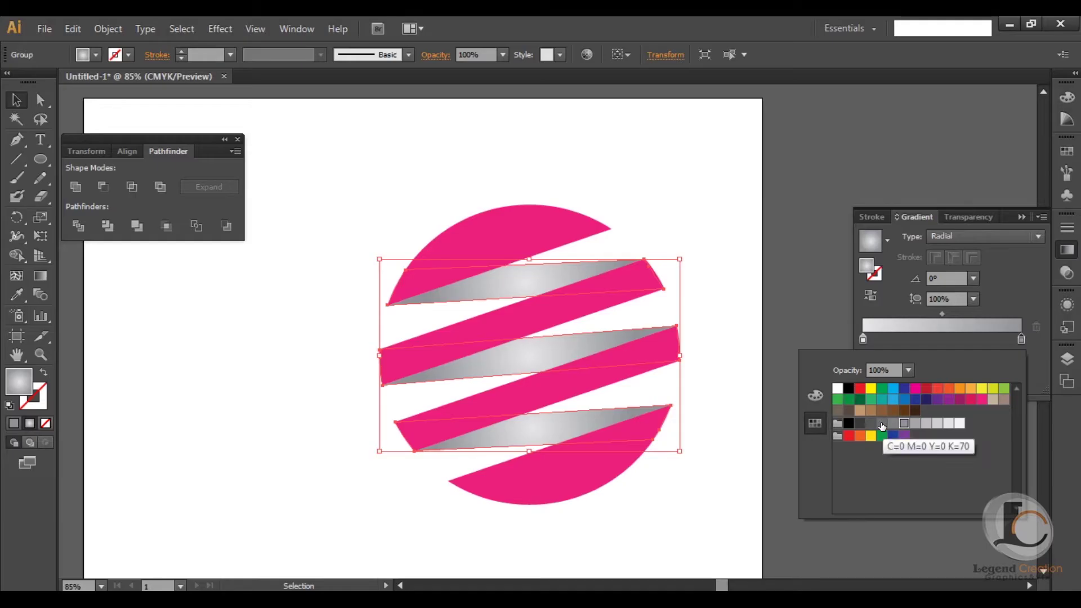
{"action": "left_click", "coordinate": [883, 425]}
{"action": "left_click", "coordinate": [1010, 279]}
{"action": "left_click", "coordinate": [1022, 217]}
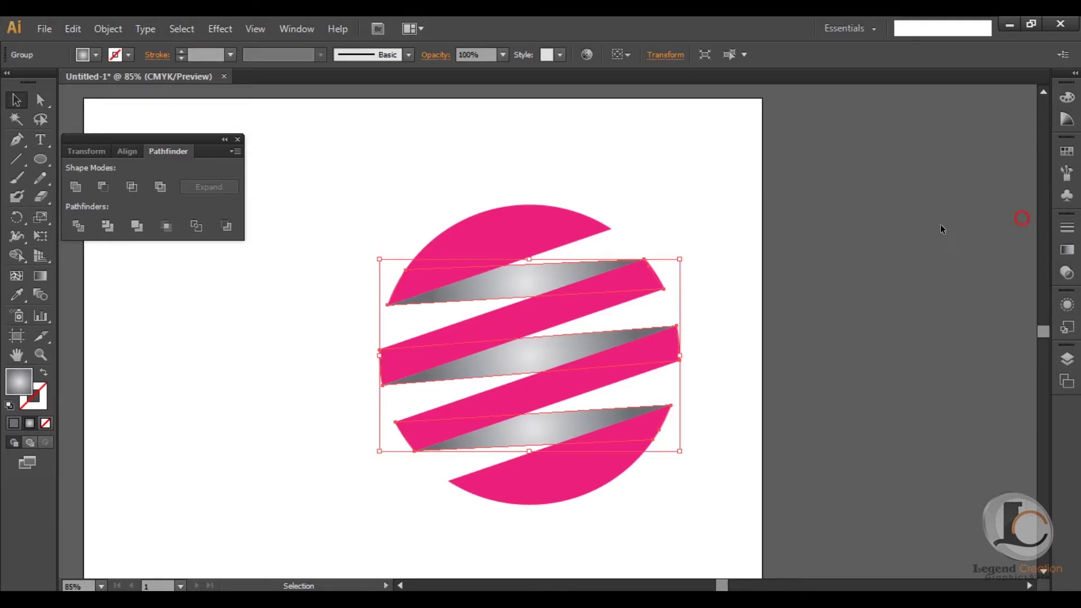
Step: Group the four pink pieces and apply a radial gradient to them
{"action": "left_click", "coordinate": [469, 291]}
{"action": "left_click", "coordinate": [474, 347], "text": "shift"}
{"action": "left_click", "coordinate": [454, 421], "text": "shift"}
{"action": "left_click", "coordinate": [502, 478], "text": "shift"}
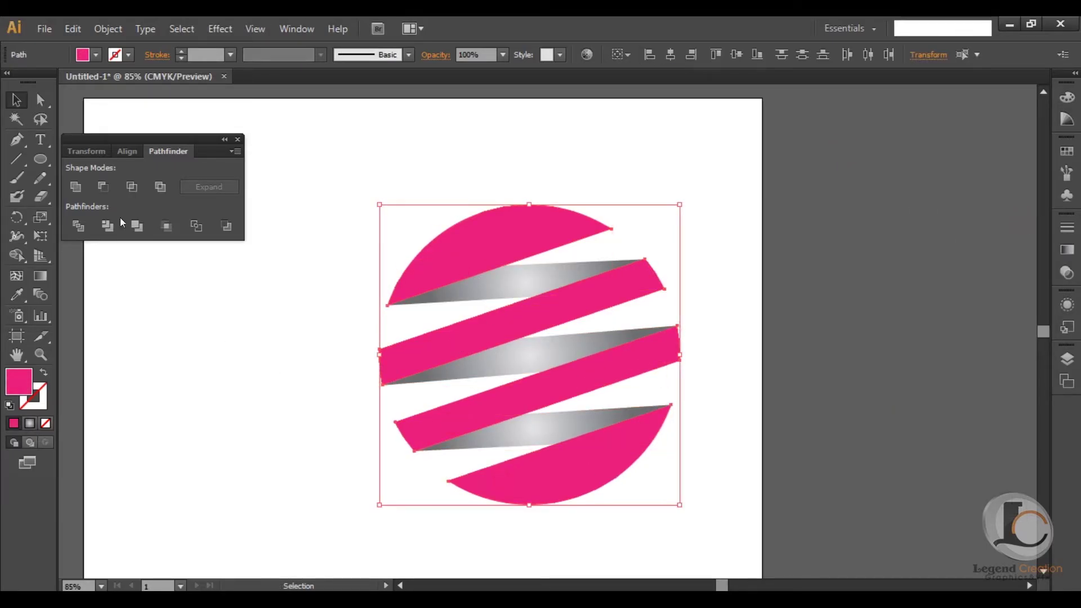
{"action": "left_click", "coordinate": [74, 188]}
{"action": "left_click", "coordinate": [1067, 250]}
{"action": "left_click", "coordinate": [1014, 327]}
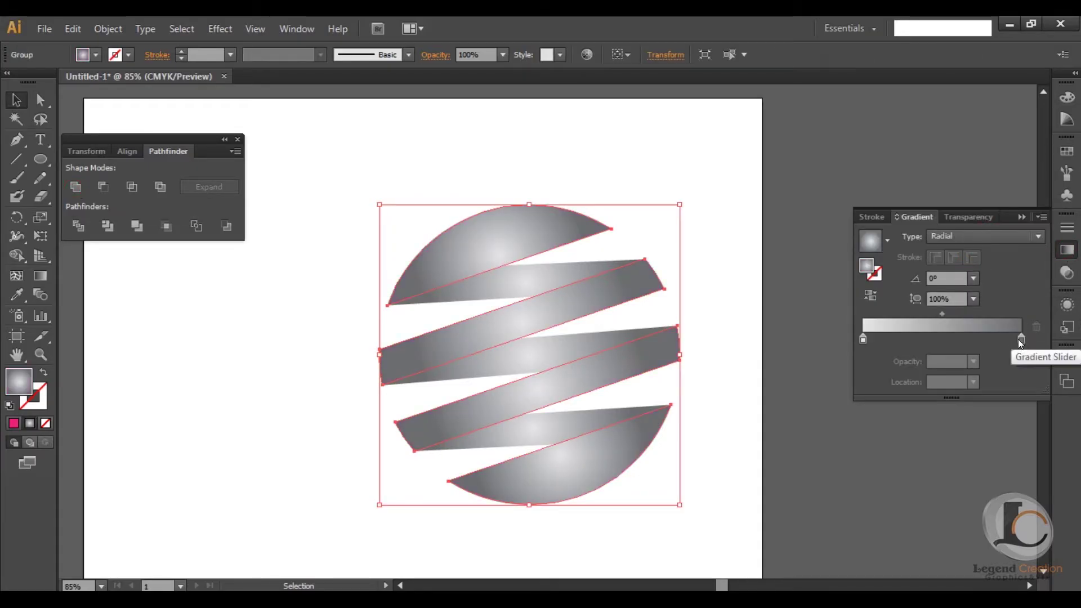
Step: Set both gradient stops of the pink pieces to light and deep pink
{"action": "double_click", "coordinate": [1022, 339]}
{"action": "left_click", "coordinate": [981, 399]}
{"action": "double_click", "coordinate": [865, 340]}
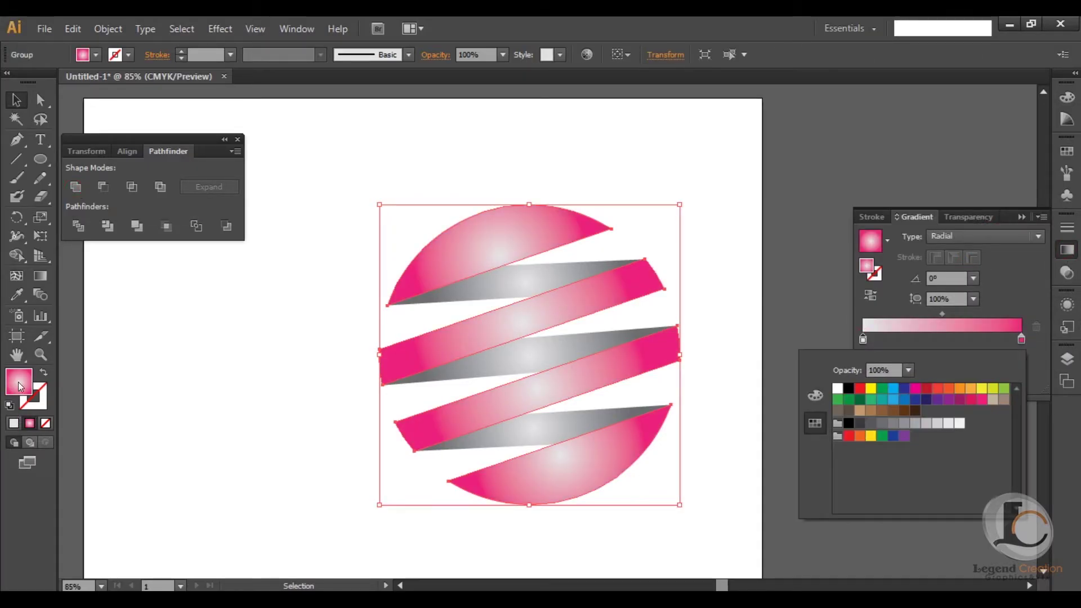
{"action": "double_click", "coordinate": [19, 387]}
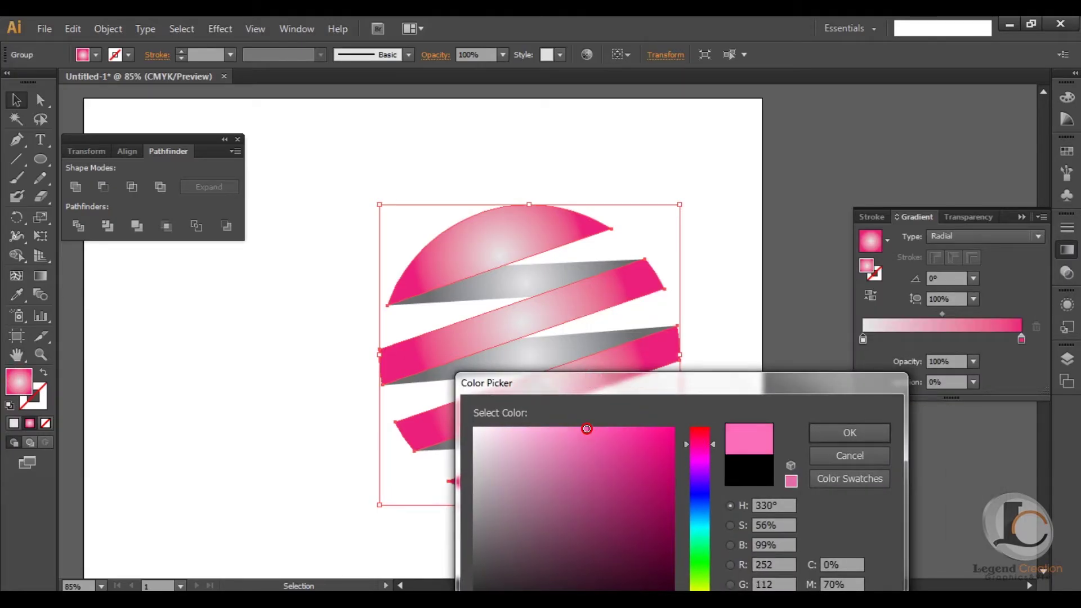
{"action": "key", "text": "Return"}
Step: Switch the pink gradient to Linear with its midpoint at 20.59%
{"action": "left_click", "coordinate": [984, 236]}
{"action": "left_click", "coordinate": [941, 248]}
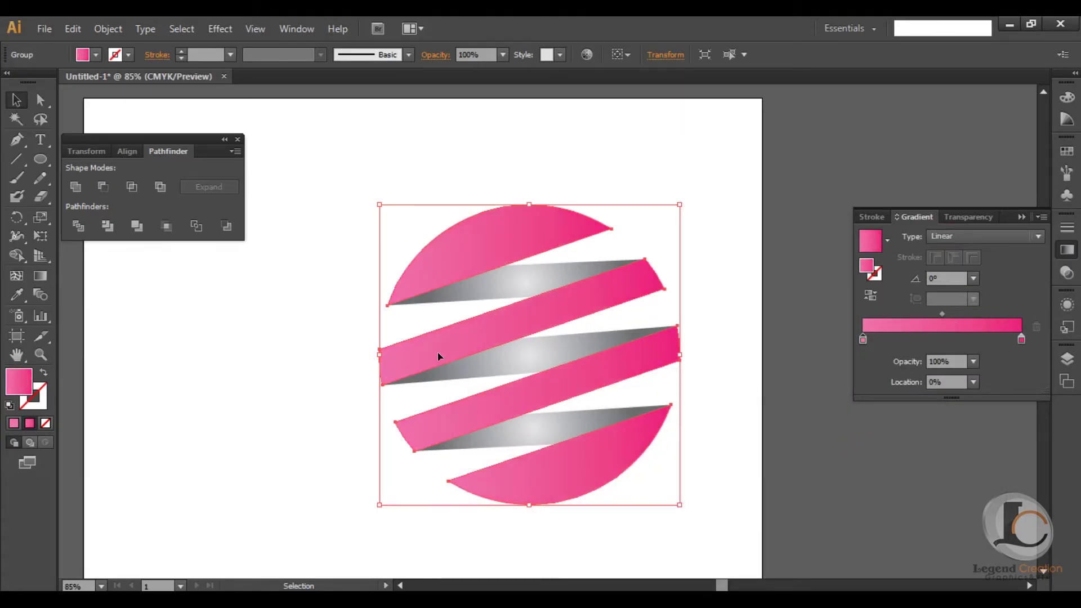
{"action": "left_click", "coordinate": [872, 295]}
{"action": "mouse_move", "coordinate": [942, 314]}
{"action": "left_mouse_down"}
{"action": "mouse_move", "coordinate": [951, 314]}
{"action": "mouse_move", "coordinate": [895, 314]}
{"action": "left_mouse_up"}
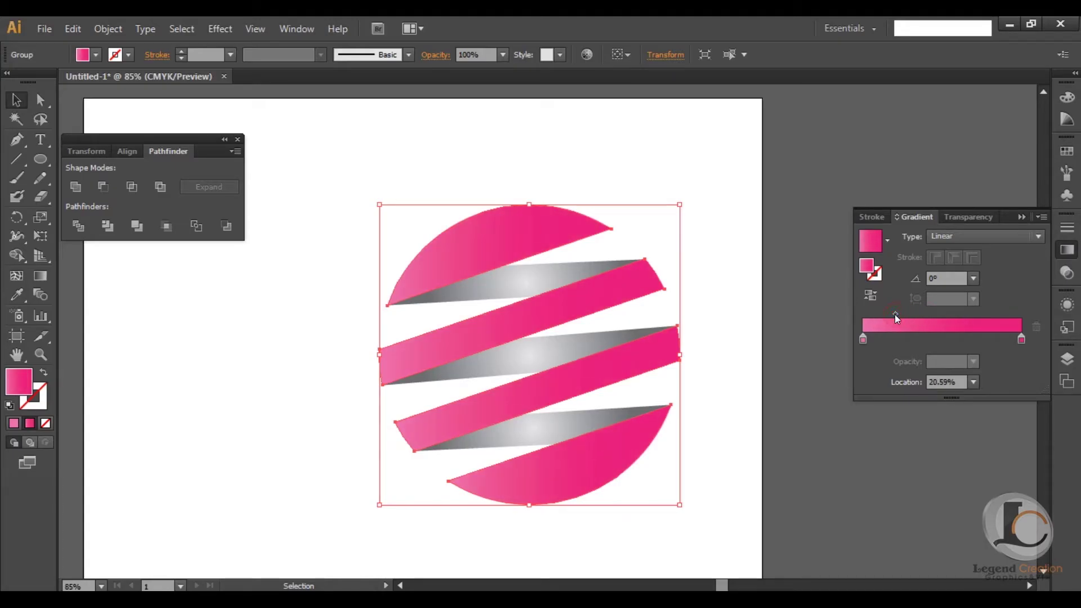
{"action": "left_click", "coordinate": [256, 473]}
Step: Angle the pink gradient along the stripes with the Gradient tool
{"action": "left_click", "coordinate": [506, 285]}
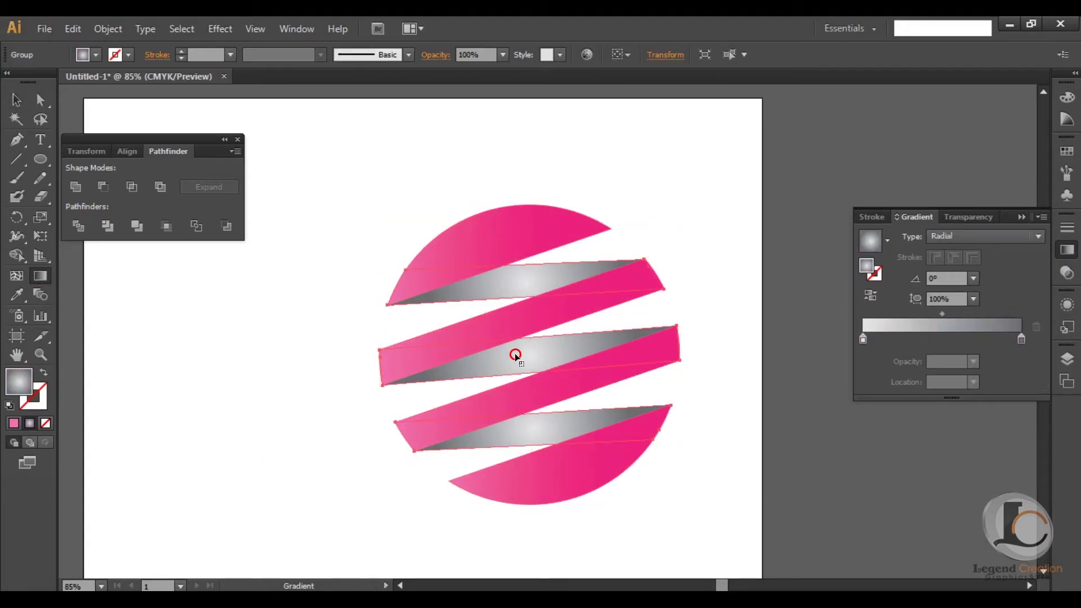
{"action": "left_click", "coordinate": [454, 233]}
{"action": "key", "text": "g"}
{"action": "left_click_drag", "start_coordinate": [312, 410], "coordinate": [636, 339]}
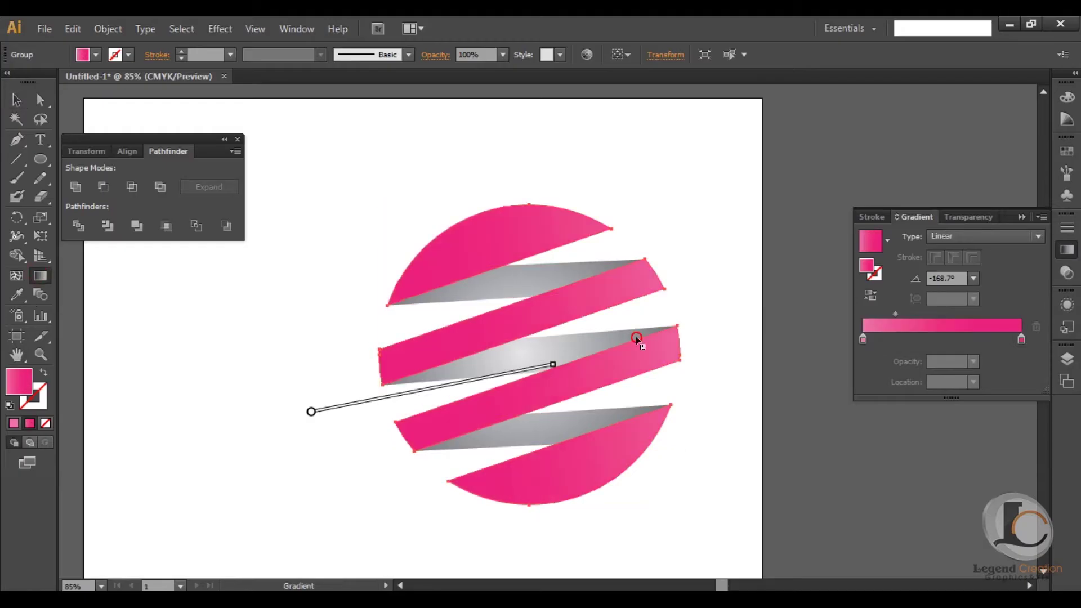
{"action": "left_click_drag", "start_coordinate": [362, 393], "coordinate": [613, 309]}
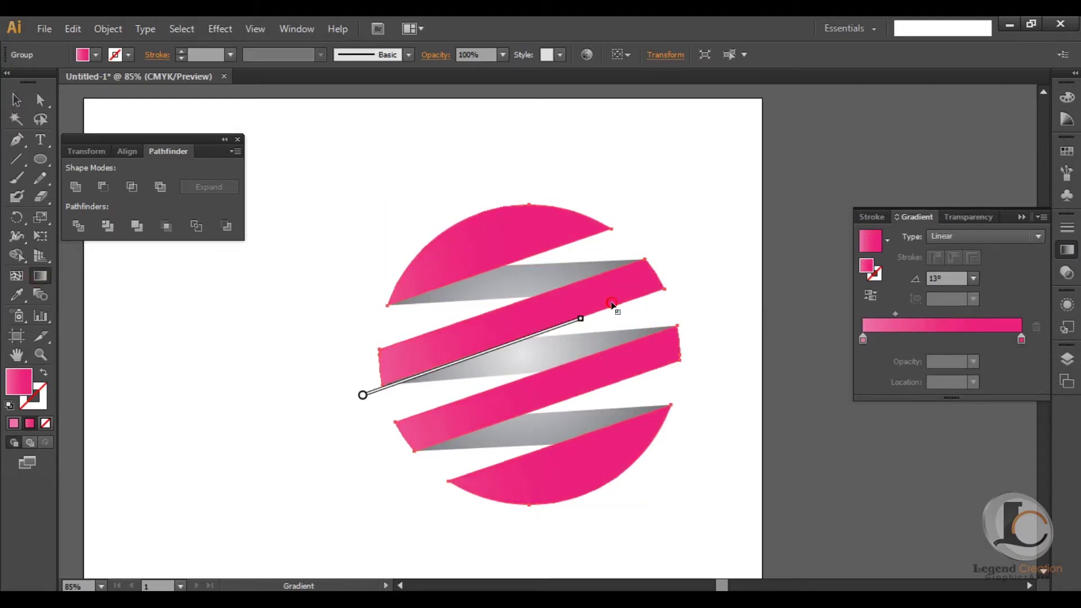
{"action": "key", "text": "v"}
{"action": "left_click", "coordinate": [732, 270]}
{"action": "left_click", "coordinate": [1023, 216]}
{"action": "scroll", "coordinate": [484, 415], "scroll_direction": "left", "scroll_amount": 3}
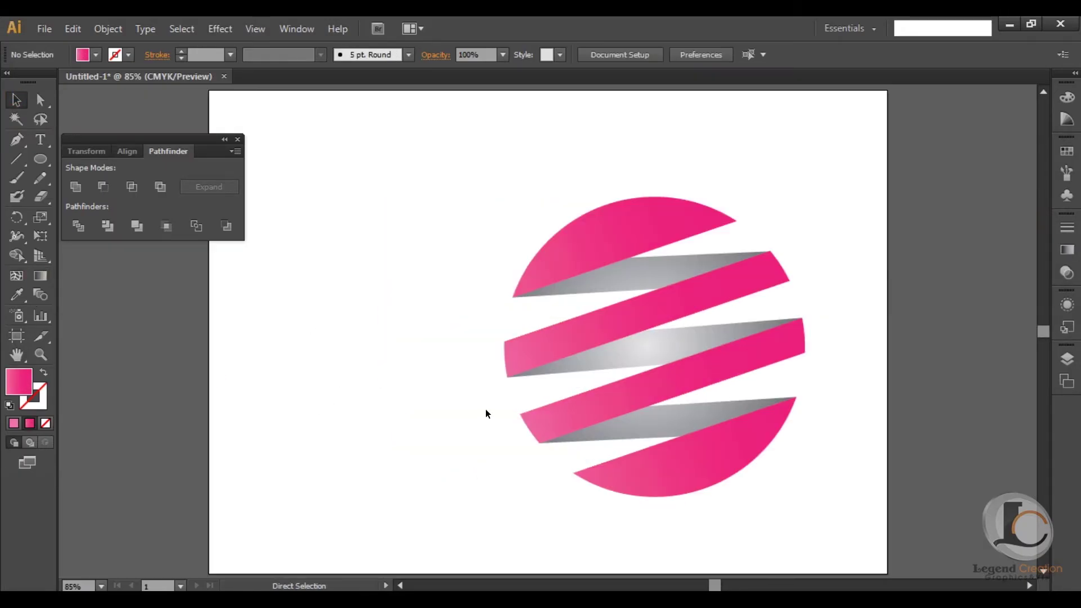
Step: Move the whole striped sphere up and to the right
{"action": "key", "text": "ctrl+minus"}
{"action": "left_click_drag", "start_coordinate": [454, 211], "coordinate": [779, 485]}
{"action": "left_click_drag", "start_coordinate": [640, 379], "coordinate": [652, 338]}
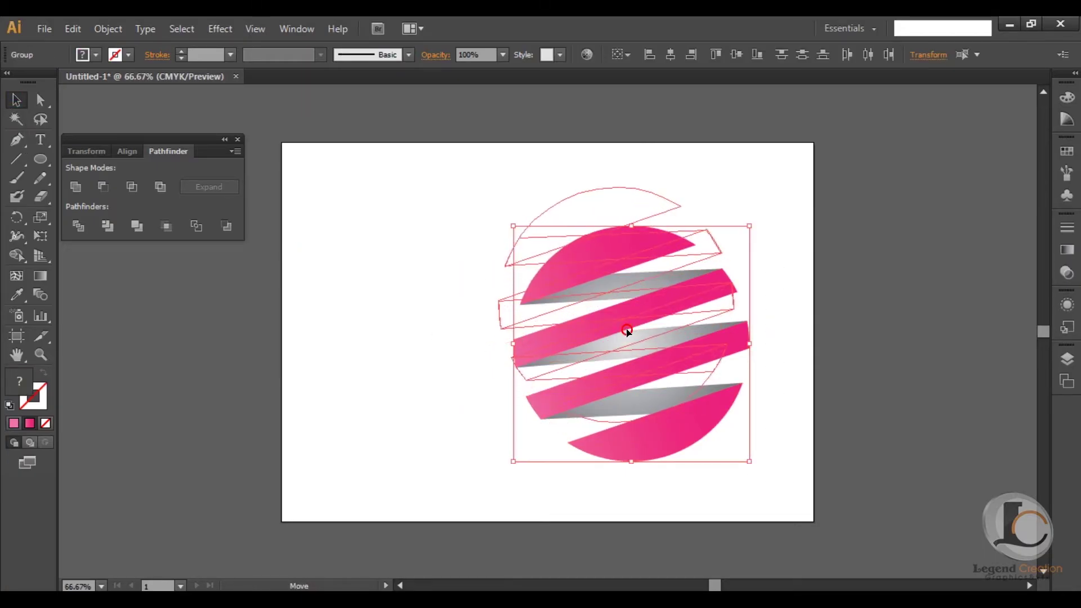
{"action": "left_click", "coordinate": [493, 469]}
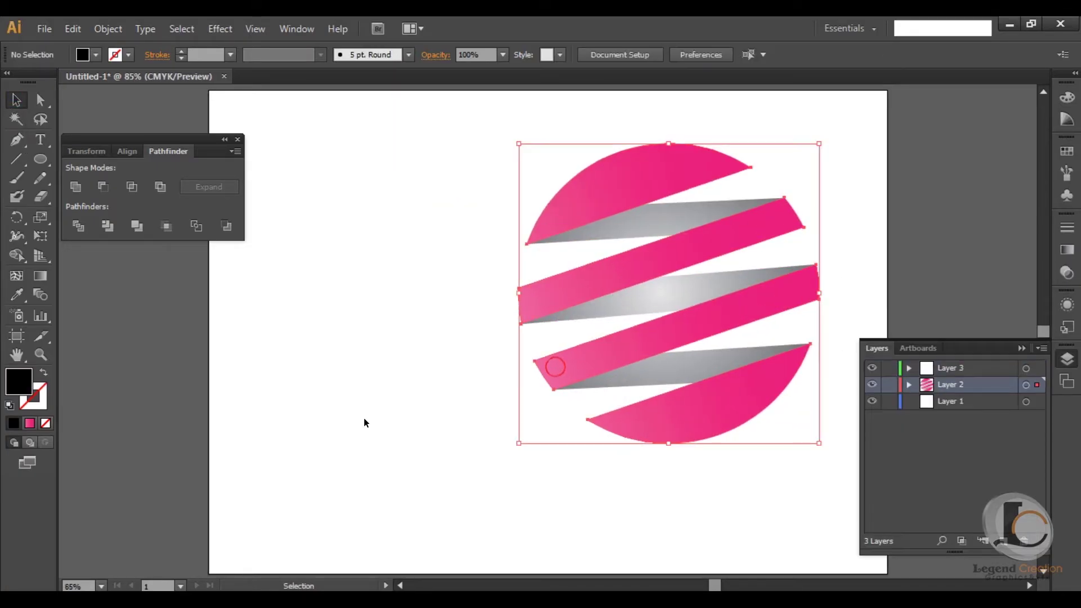
{"action": "left_click", "coordinate": [341, 417]}
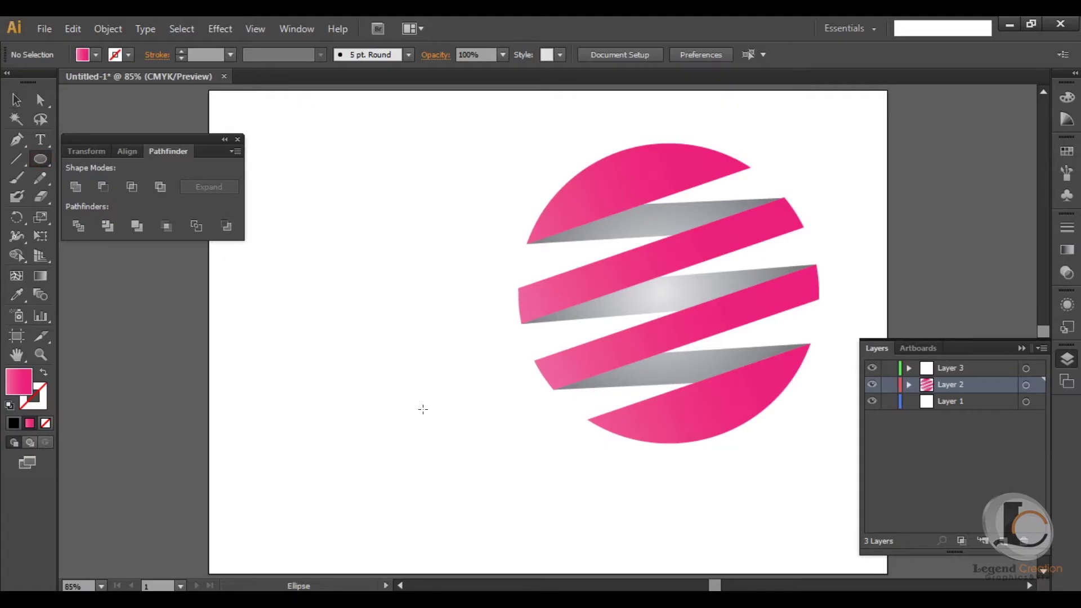
Step: Draw a circle on Layer 3 left of the sphere and bring up the swatch libraries
{"action": "left_click", "coordinate": [986, 370]}
{"action": "left_click_drag", "start_coordinate": [409, 399], "coordinate": [455, 423]}
{"action": "left_click", "coordinate": [1065, 153]}
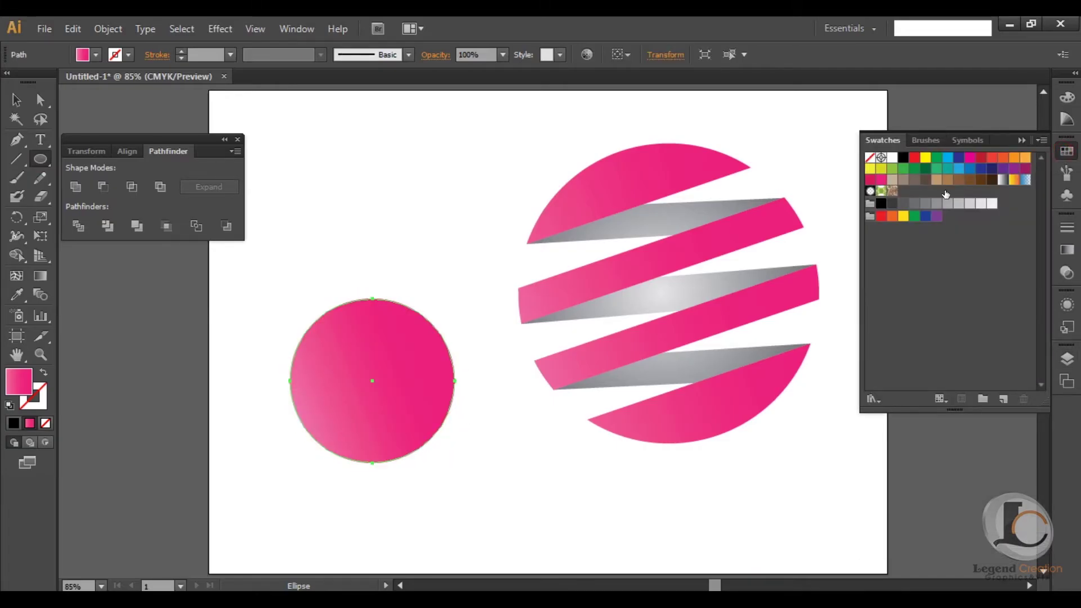
{"action": "left_click", "coordinate": [874, 400]}
{"action": "mouse_move", "coordinate": [932, 330]}
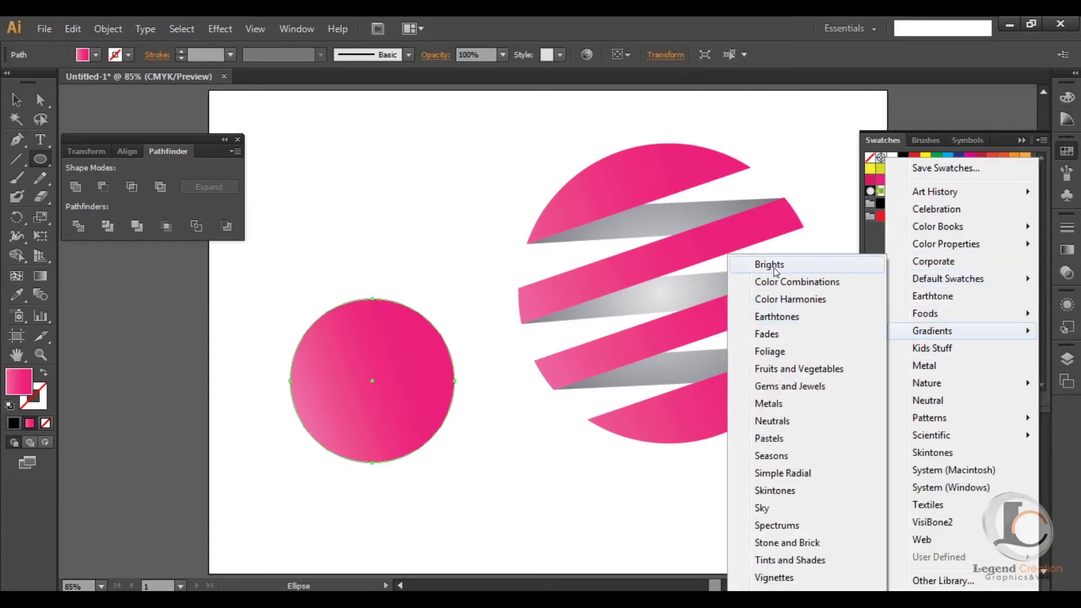
Step: Browse the gradient libraries and fill the left circle with a red radial gradient
{"action": "left_click", "coordinate": [769, 264]}
{"action": "left_click", "coordinate": [460, 327]}
{"action": "left_click", "coordinate": [506, 365]}
{"action": "left_click", "coordinate": [506, 365]}
{"action": "left_click", "coordinate": [508, 365]}
{"action": "left_click", "coordinate": [509, 365]}
{"action": "left_click", "coordinate": [460, 327]}
{"action": "left_click", "coordinate": [506, 365]}
{"action": "left_click", "coordinate": [553, 321]}
Step: Draw a flat ellipse across the top of the red circle
{"action": "key", "text": "v"}
{"action": "left_click", "coordinate": [473, 306]}
{"action": "mouse_move", "coordinate": [353, 379]}
{"action": "left_mouse_down"}
{"action": "mouse_move", "coordinate": [334, 352]}
{"action": "mouse_move", "coordinate": [353, 378]}
{"action": "left_mouse_up"}
{"action": "left_click", "coordinate": [461, 454]}
{"action": "left_click", "coordinate": [373, 377]}
{"action": "left_click", "coordinate": [37, 160]}
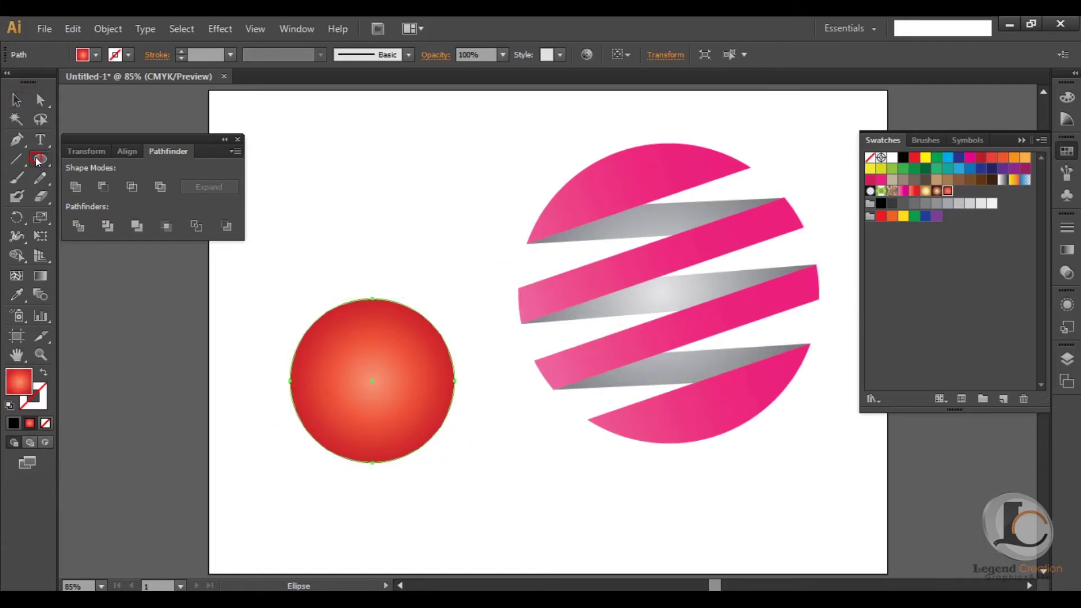
{"action": "left_click_drag", "start_coordinate": [292, 265], "coordinate": [428, 333]}
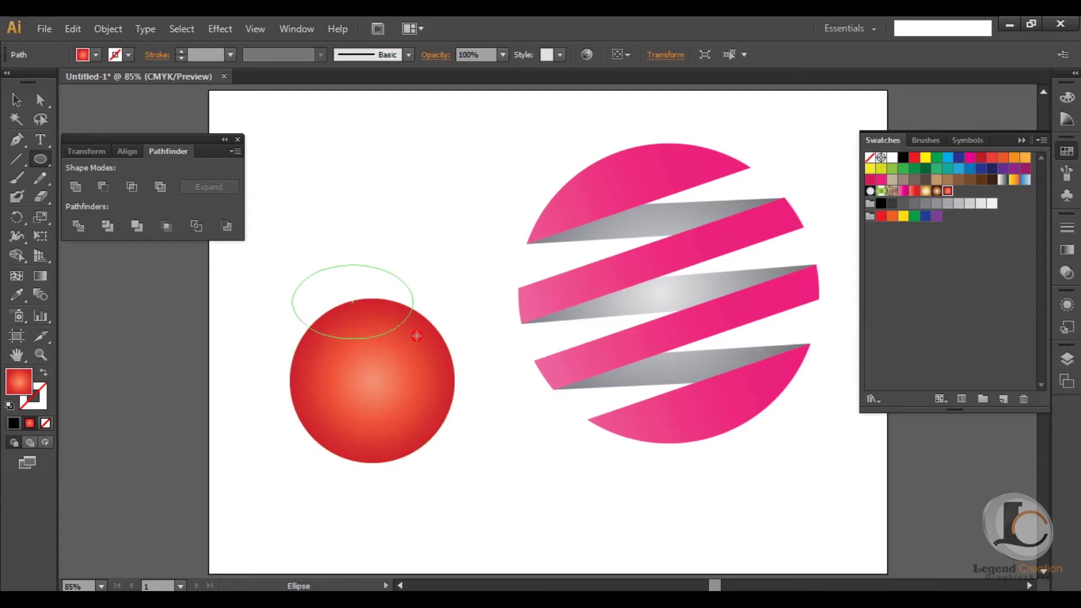
Step: Fill the ellipse white, move it onto the circle's top and narrow it
{"action": "left_click", "coordinate": [95, 54]}
{"action": "left_click", "coordinate": [31, 82]}
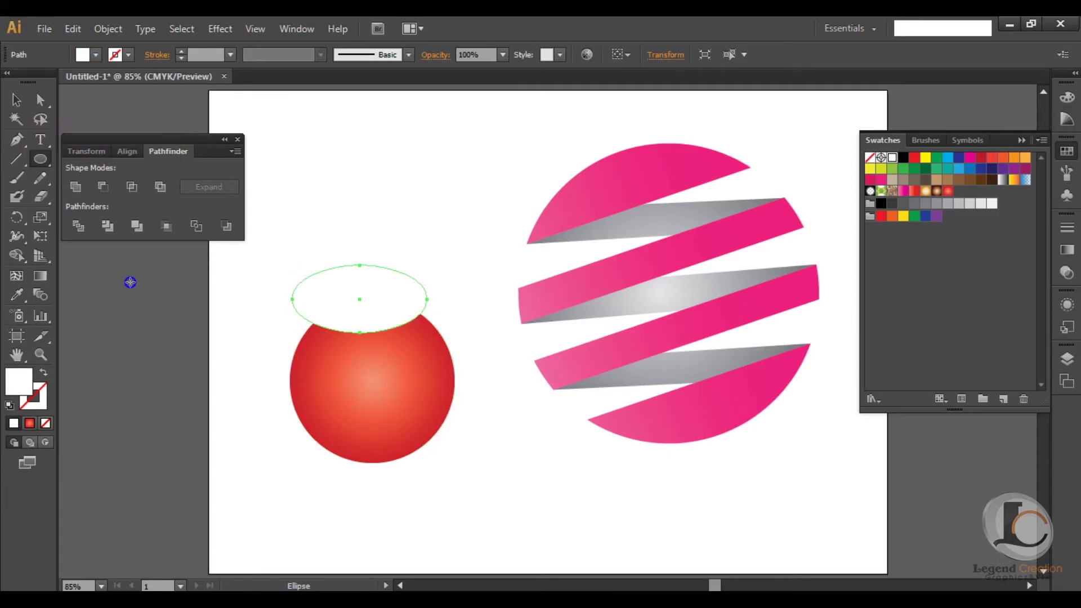
{"action": "left_click", "coordinate": [16, 100]}
{"action": "left_click_drag", "start_coordinate": [349, 324], "coordinate": [356, 340]}
{"action": "left_click_drag", "start_coordinate": [439, 340], "coordinate": [426, 340]}
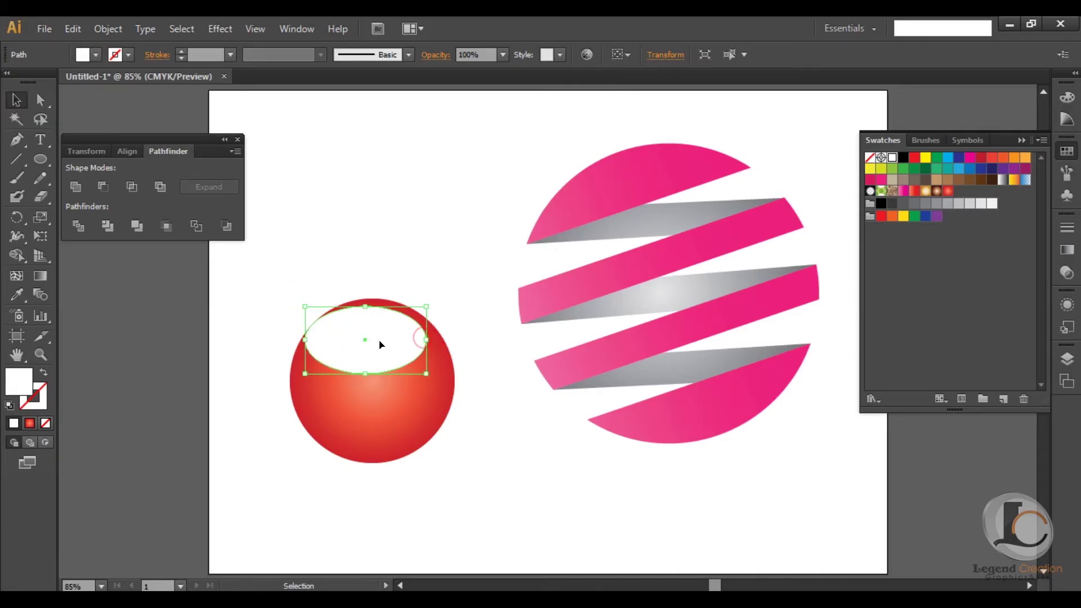
{"action": "mouse_move", "coordinate": [308, 340]}
{"action": "left_mouse_down"}
{"action": "mouse_move", "coordinate": [347, 336]}
{"action": "mouse_move", "coordinate": [343, 354]}
{"action": "left_mouse_up"}
Step: Zoom in on the sphere and nudge the white ellipse up slightly
{"action": "key", "text": "ctrl+shift+a"}
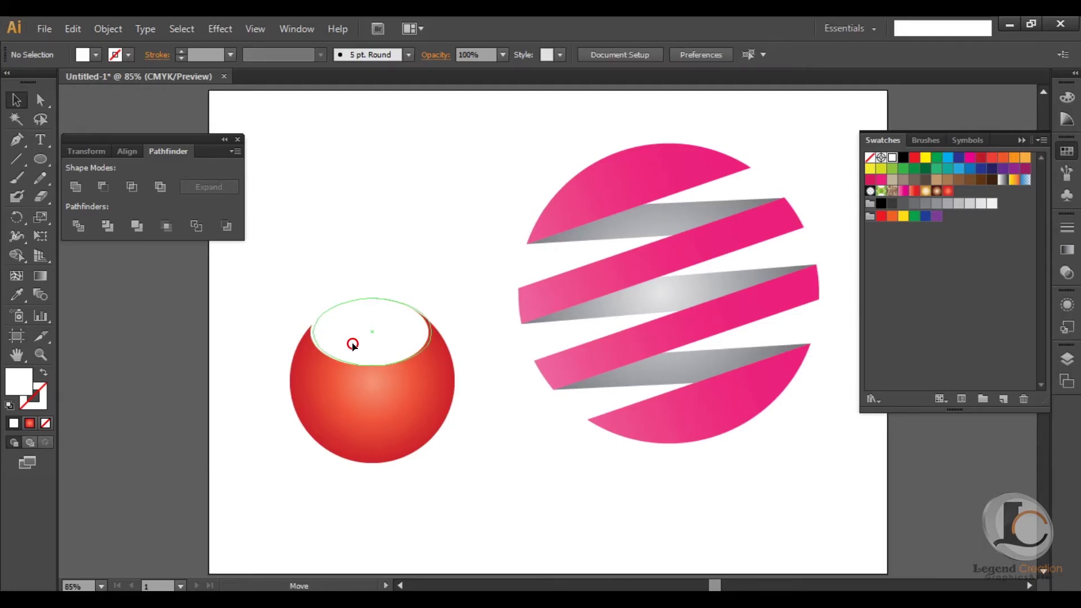
{"action": "left_click", "coordinate": [369, 343]}
{"action": "key", "text": "ctrl+1"}
{"action": "left_click", "coordinate": [442, 346]}
{"action": "key", "text": "ctrl+equal"}
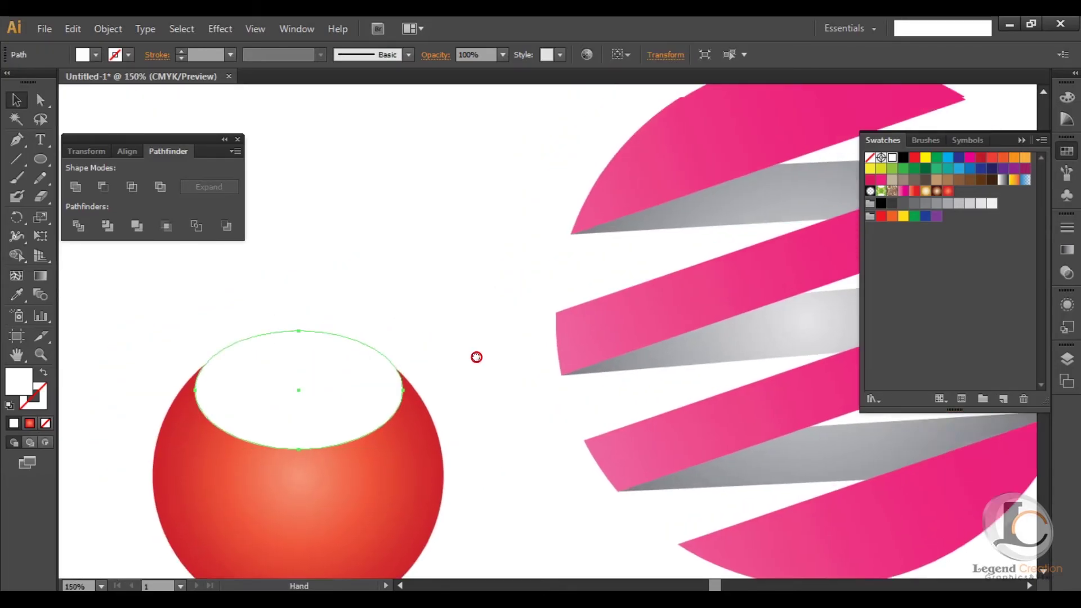
{"action": "left_click", "coordinate": [420, 382]}
{"action": "key", "text": "Up"}
{"action": "key", "text": "Up"}
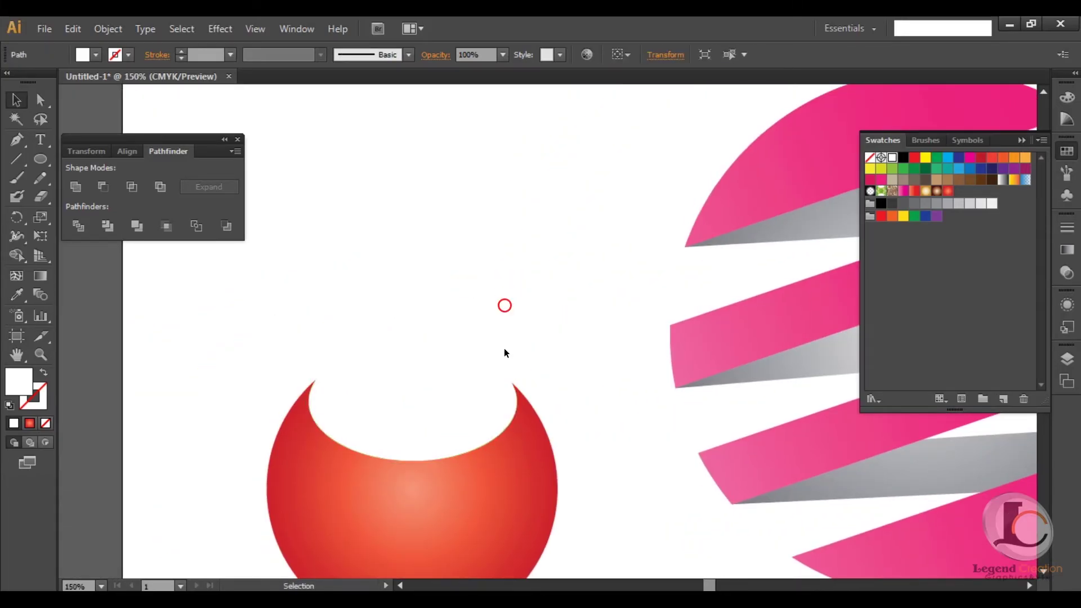
Step: Browse the gradient swatch libraries from Skintones to Vignettes
{"action": "left_click", "coordinate": [949, 403]}
{"action": "left_click", "coordinate": [874, 398]}
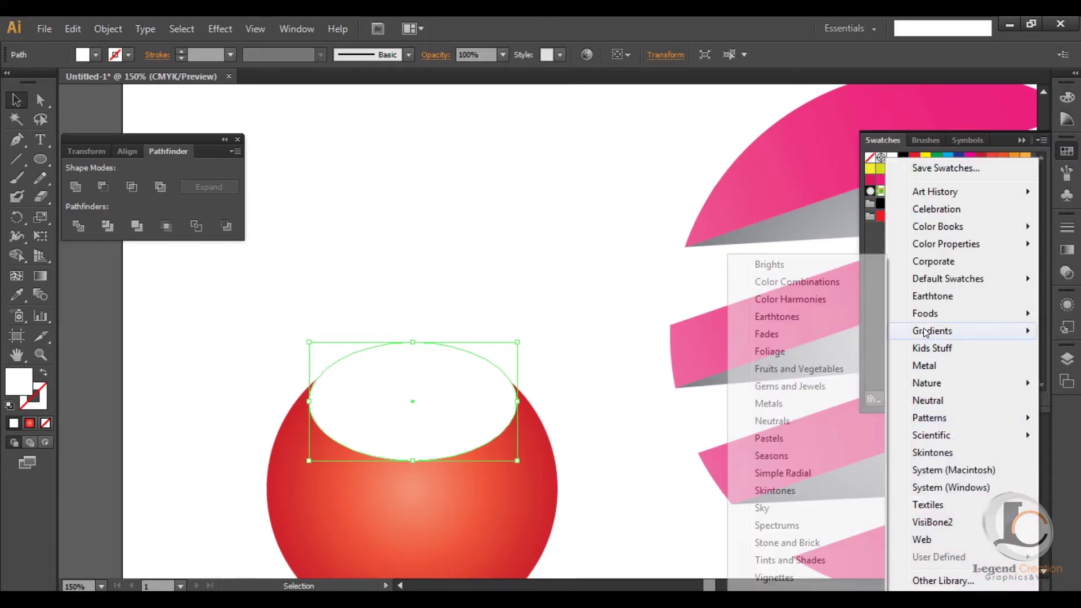
{"action": "left_click", "coordinate": [783, 490]}
{"action": "left_click", "coordinate": [504, 366]}
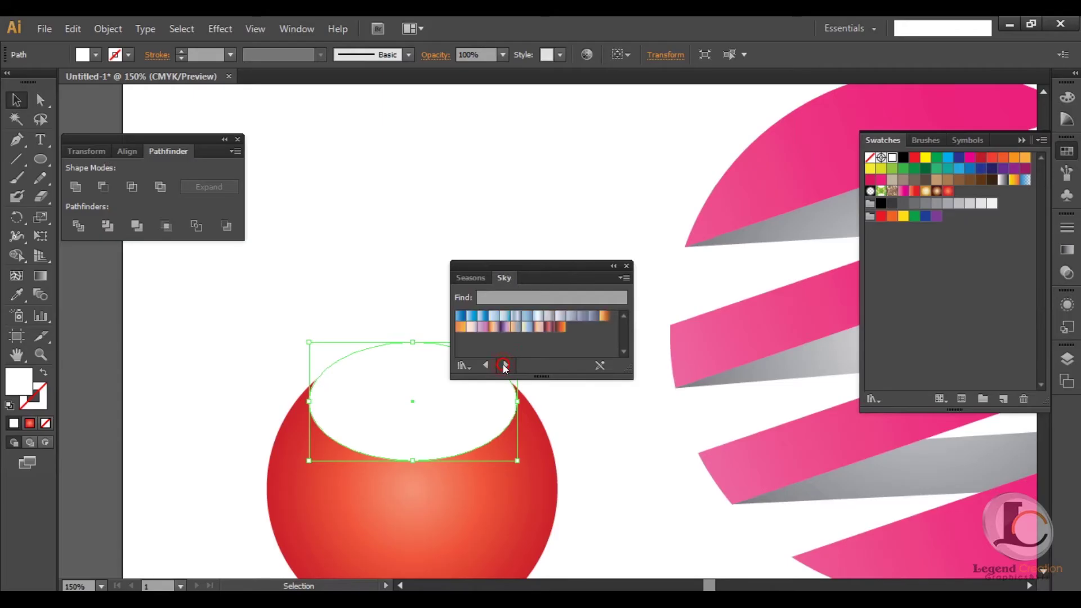
{"action": "left_click", "coordinate": [504, 365]}
{"action": "left_click", "coordinate": [503, 365]}
{"action": "left_click", "coordinate": [486, 366]}
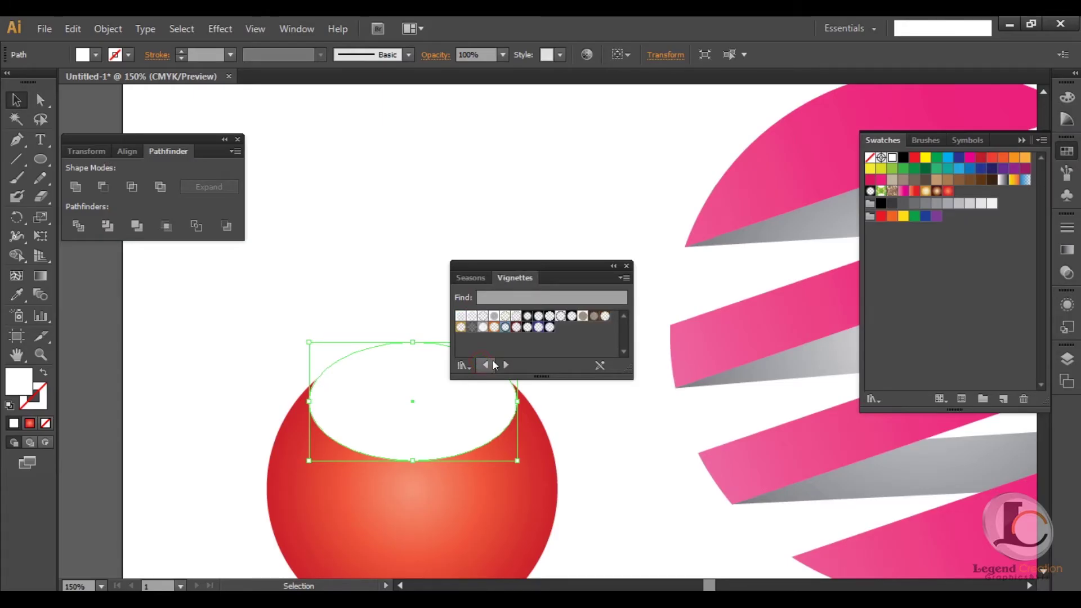
Step: Fill the ellipse with a white-to-transparent vignette gradient and show the gradient type options
{"action": "left_click", "coordinate": [460, 317]}
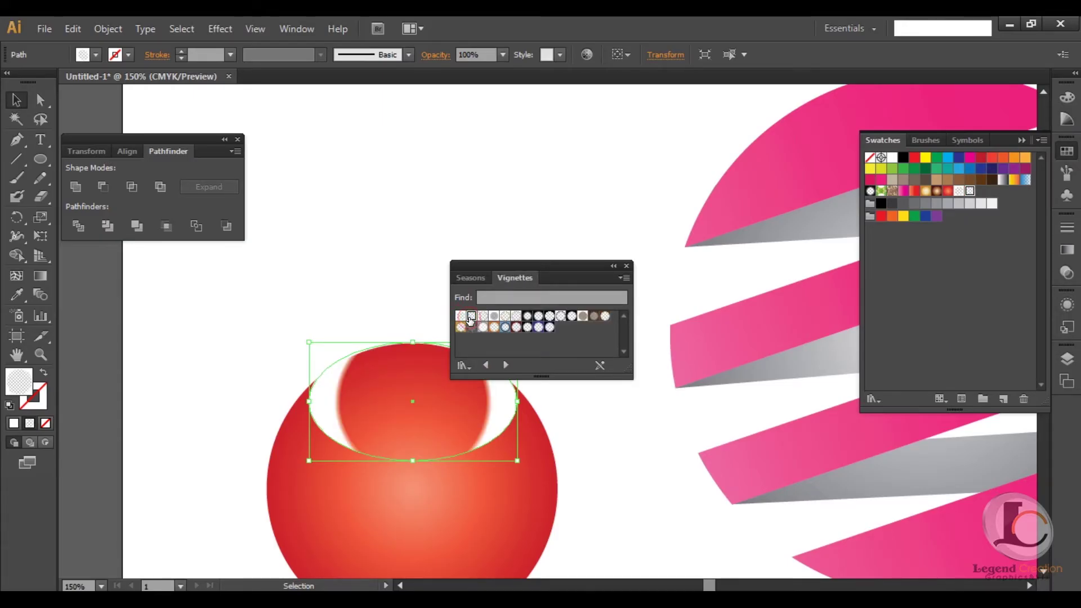
{"action": "left_click", "coordinate": [479, 325]}
{"action": "left_click", "coordinate": [627, 266]}
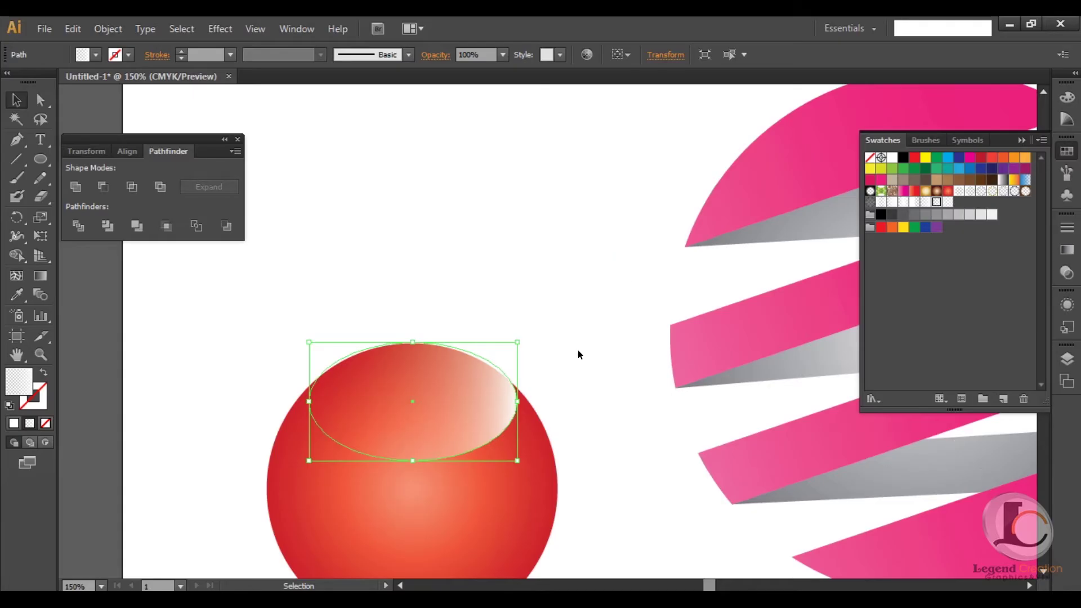
{"action": "left_click", "coordinate": [1067, 250]}
{"action": "left_click", "coordinate": [977, 237]}
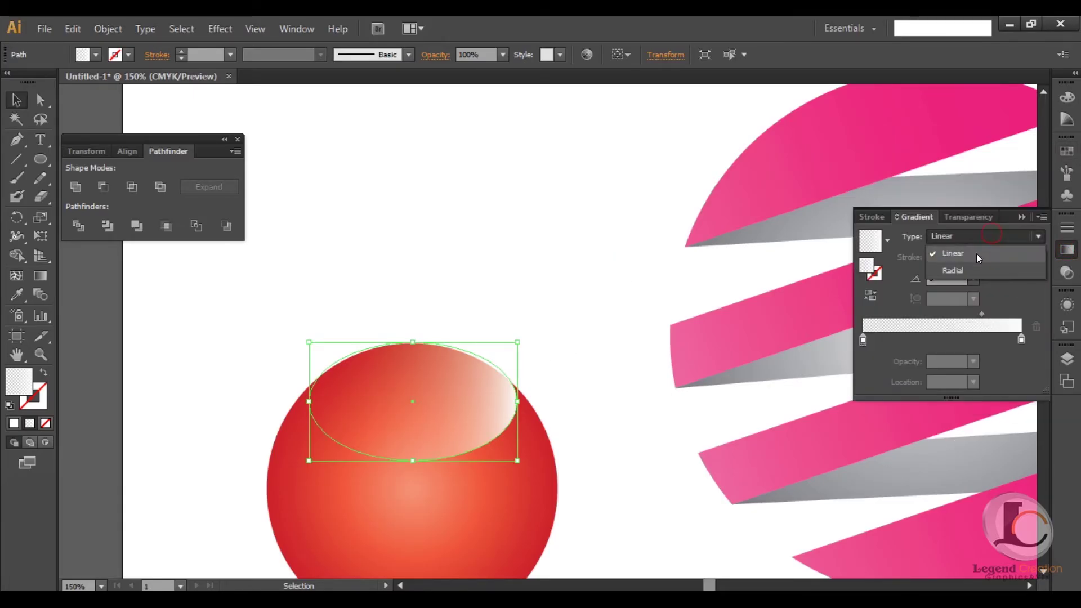
Step: Set the highlight ellipse's gradient to Linear and reverse its direction
{"action": "left_click", "coordinate": [964, 270]}
{"action": "left_click", "coordinate": [969, 236]}
{"action": "left_click", "coordinate": [964, 254]}
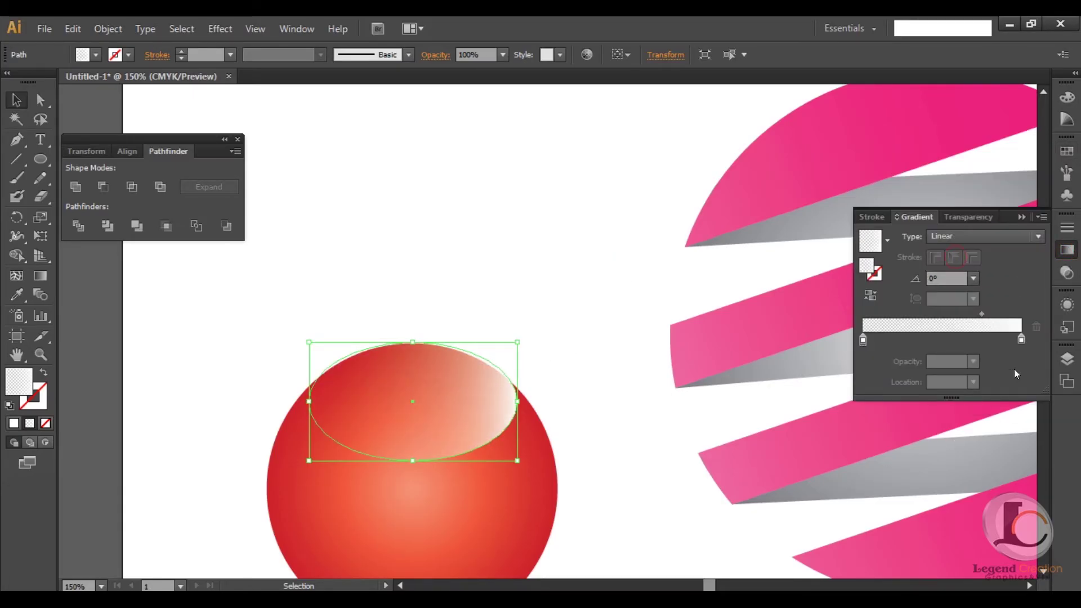
{"action": "left_click", "coordinate": [874, 296]}
{"action": "scroll", "coordinate": [431, 279], "scroll_direction": "down", "scroll_amount": 3}
{"action": "scroll", "coordinate": [543, 241], "scroll_direction": "left", "scroll_amount": 1}
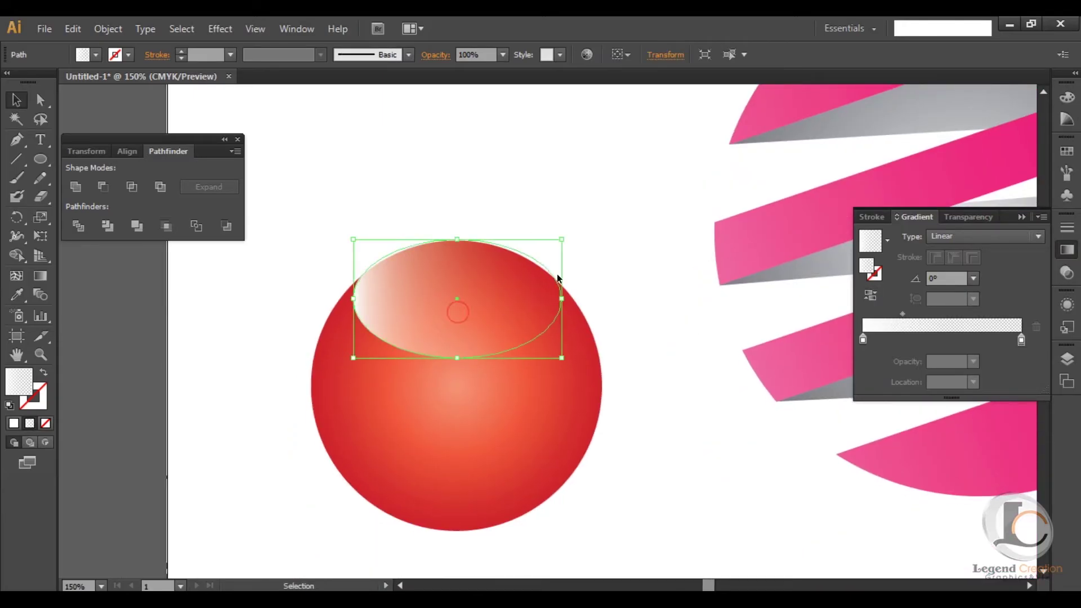
Step: Rotate the top ellipse a quarter turn, move it onto the sphere and flatten it across the top
{"action": "left_click", "coordinate": [505, 330]}
{"action": "left_click", "coordinate": [575, 178]}
{"action": "left_click", "coordinate": [494, 316]}
{"action": "mouse_move", "coordinate": [562, 231]}
{"action": "left_mouse_down"}
{"action": "mouse_move", "coordinate": [484, 353]}
{"action": "mouse_move", "coordinate": [492, 351]}
{"action": "left_mouse_up"}
{"action": "left_click_drag", "start_coordinate": [517, 297], "coordinate": [584, 279]}
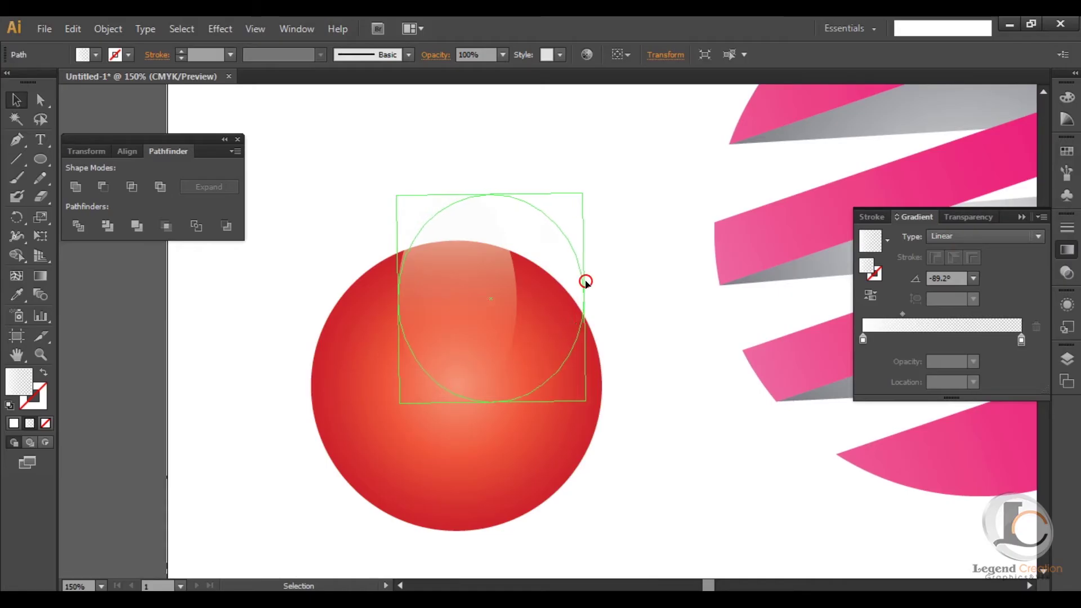
{"action": "left_click_drag", "start_coordinate": [492, 354], "coordinate": [463, 400]}
{"action": "left_click_drag", "start_coordinate": [461, 446], "coordinate": [461, 359]}
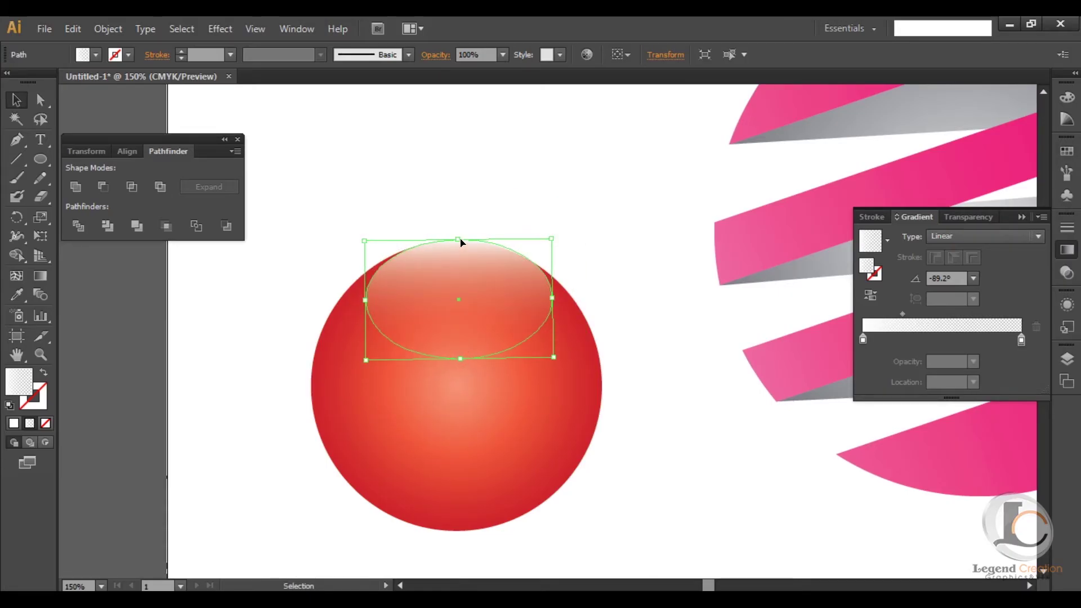
Step: Stretch the highlight's left and right sides outward and inspect it up close
{"action": "left_click_drag", "start_coordinate": [457, 273], "coordinate": [455, 272]}
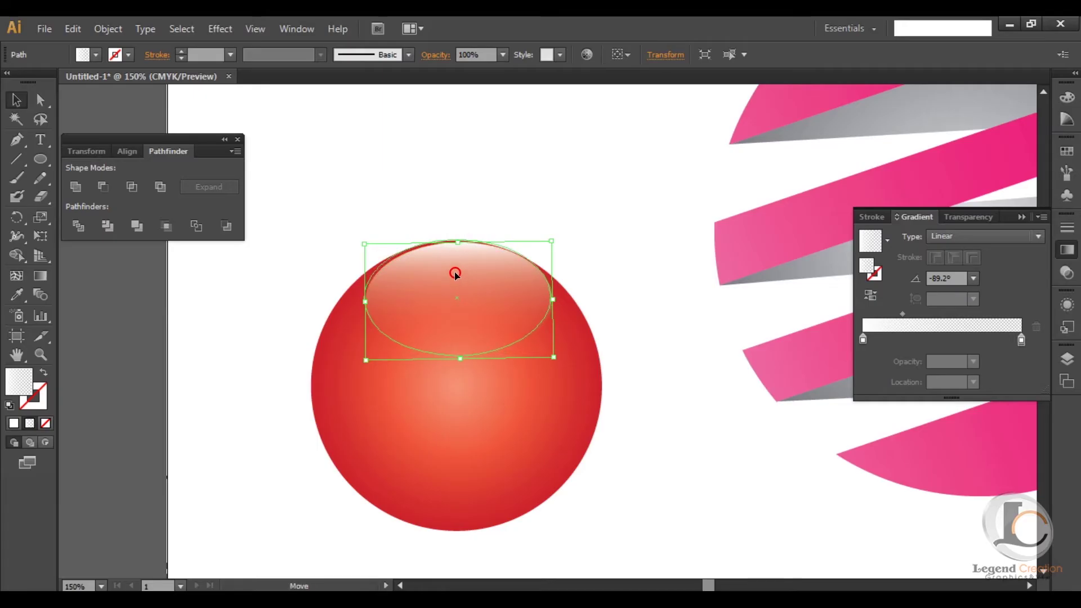
{"action": "left_click_drag", "start_coordinate": [364, 299], "coordinate": [357, 301]}
{"action": "left_click_drag", "start_coordinate": [549, 299], "coordinate": [555, 297]}
{"action": "scroll", "coordinate": [549, 301], "scroll_direction": "up", "scroll_amount": 2}
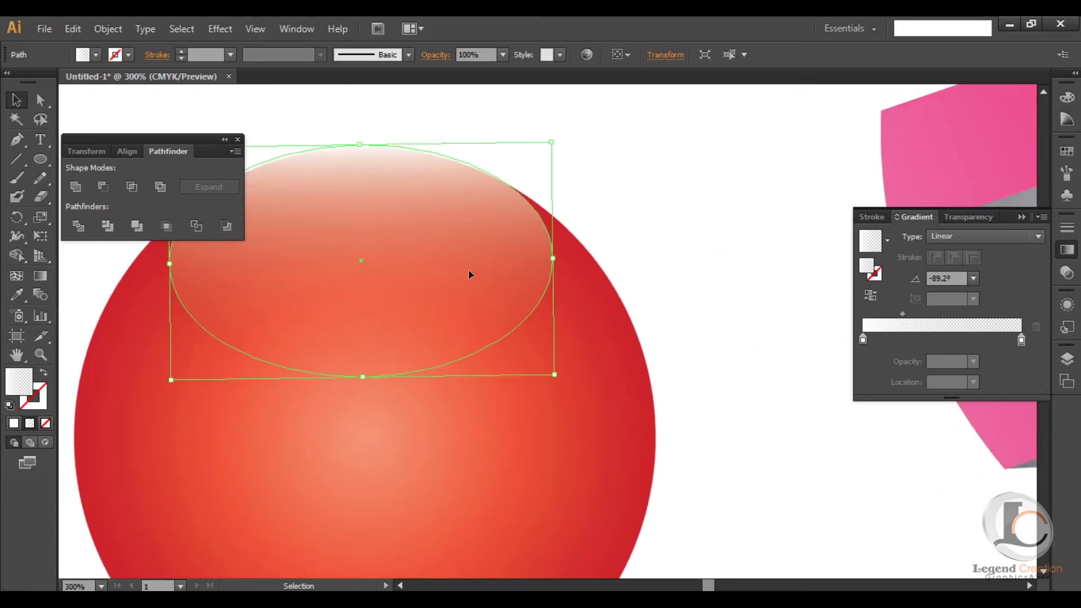
{"action": "left_click_drag", "start_coordinate": [469, 269], "coordinate": [506, 316]}
{"action": "left_click", "coordinate": [490, 310]}
{"action": "left_click", "coordinate": [526, 226]}
{"action": "left_click", "coordinate": [485, 375]}
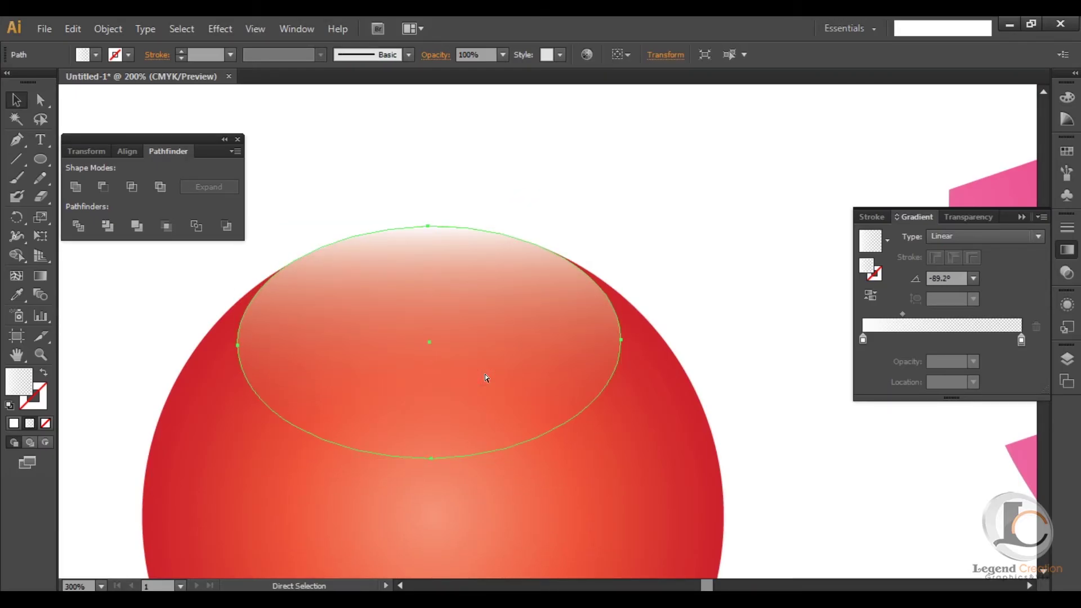
{"action": "key", "text": "ctrl+minus"}
{"action": "key", "text": "ctrl+minus"}
Step: Redraw the highlight gradient top-to-bottom so white at the top fades to clear lower down
{"action": "left_click", "coordinate": [40, 276]}
{"action": "left_click_drag", "start_coordinate": [488, 280], "coordinate": [486, 443]}
{"action": "left_click_drag", "start_coordinate": [488, 228], "coordinate": [490, 387]}
{"action": "left_click_drag", "start_coordinate": [493, 313], "coordinate": [493, 333]}
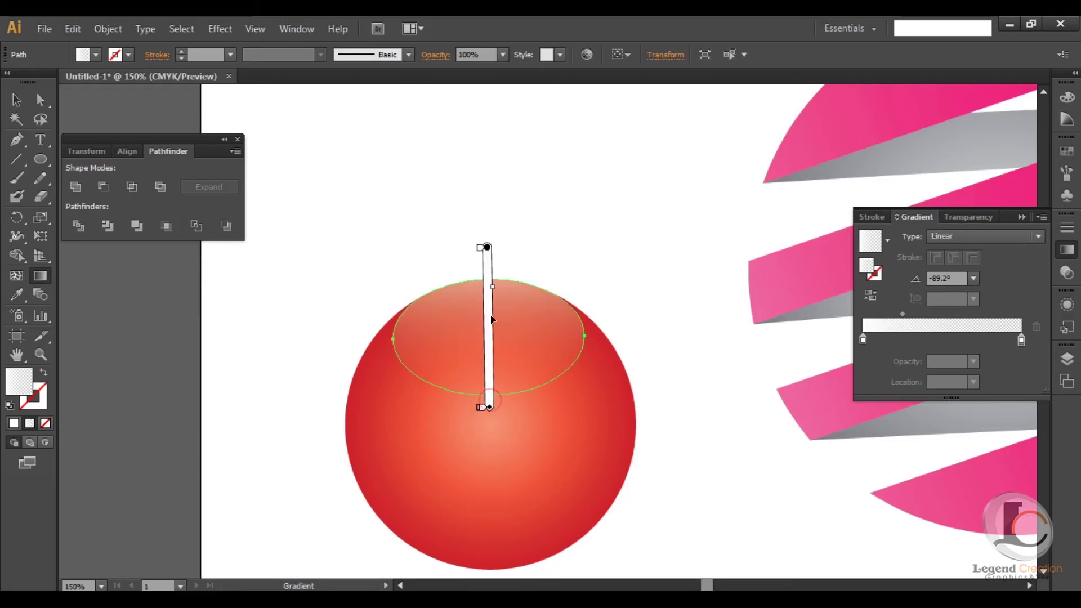
{"action": "left_click_drag", "start_coordinate": [486, 250], "coordinate": [487, 245]}
{"action": "left_click_drag", "start_coordinate": [482, 407], "coordinate": [482, 388]}
{"action": "left_click_drag", "start_coordinate": [493, 290], "coordinate": [494, 298]}
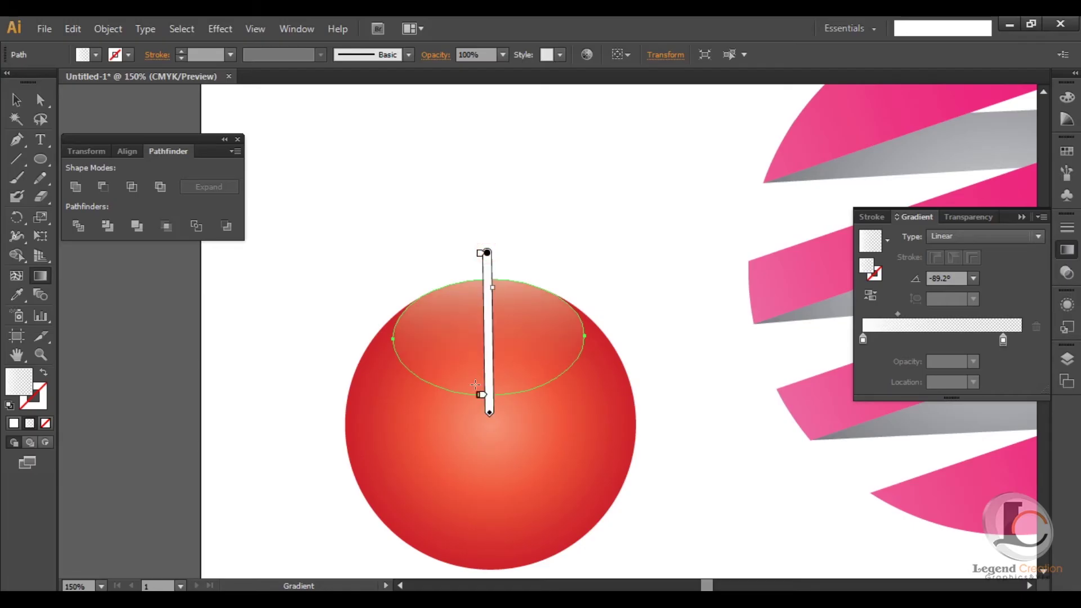
{"action": "key", "text": "v"}
{"action": "left_click", "coordinate": [306, 209]}
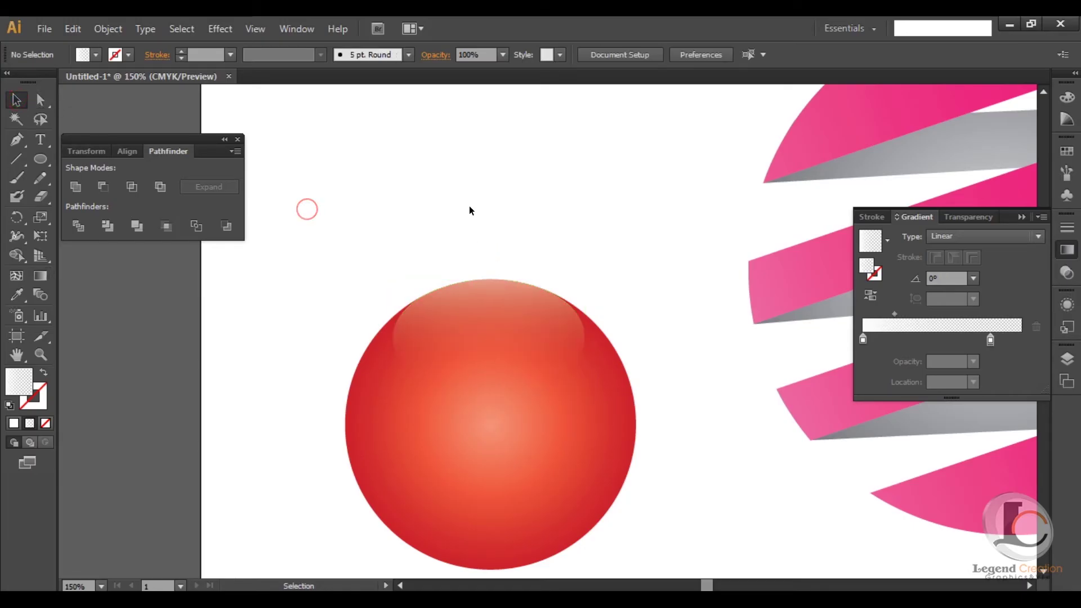
{"action": "left_click", "coordinate": [477, 349]}
Step: Paste a copy of the highlight, rotate it about 130° and move it to the lower-left edge
{"action": "left_click", "coordinate": [74, 28]}
{"action": "left_click", "coordinate": [101, 123]}
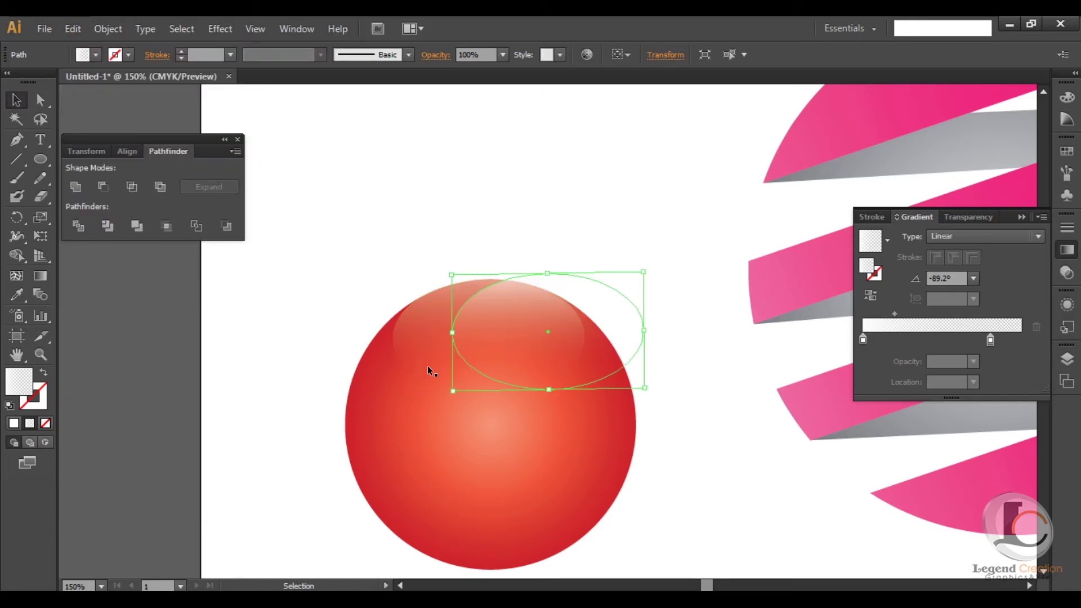
{"action": "left_click_drag", "start_coordinate": [441, 270], "coordinate": [563, 423]}
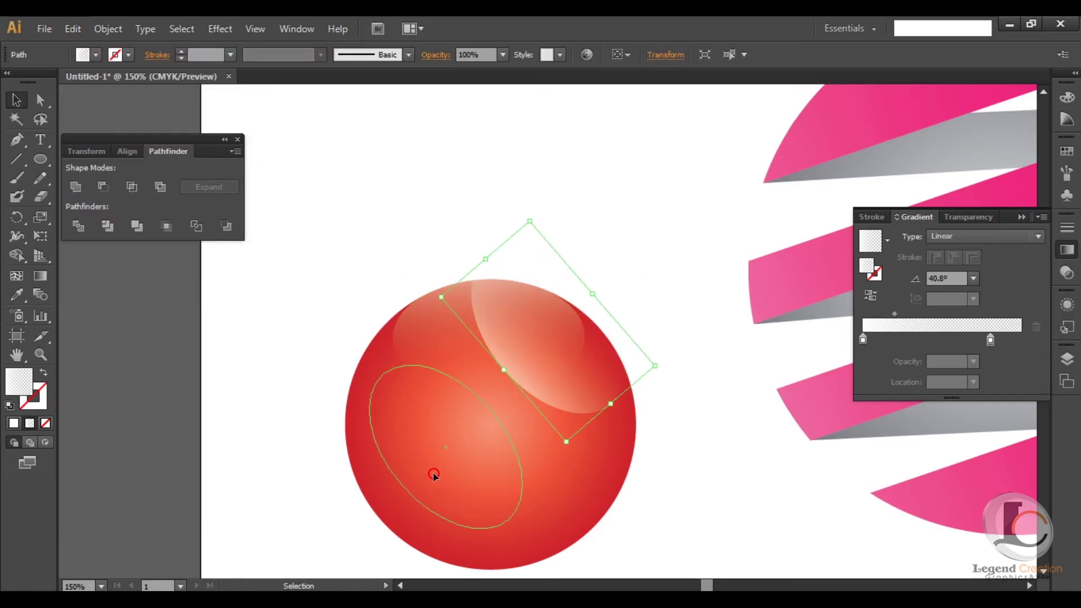
{"action": "left_click_drag", "start_coordinate": [410, 494], "coordinate": [410, 495]}
Step: Squash the copy into a short thin sliver following the sphere's lower-left rim
{"action": "left_click_drag", "start_coordinate": [466, 435], "coordinate": [338, 417]}
{"action": "scroll", "coordinate": [323, 313], "scroll_direction": "down", "scroll_amount": 3}
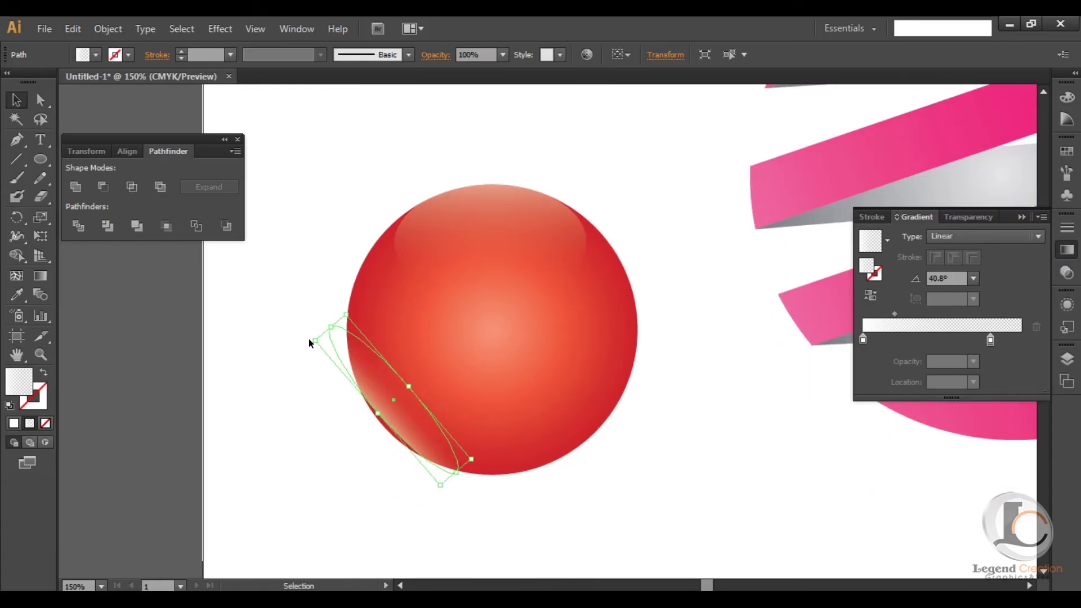
{"action": "left_click_drag", "start_coordinate": [309, 342], "coordinate": [357, 349]}
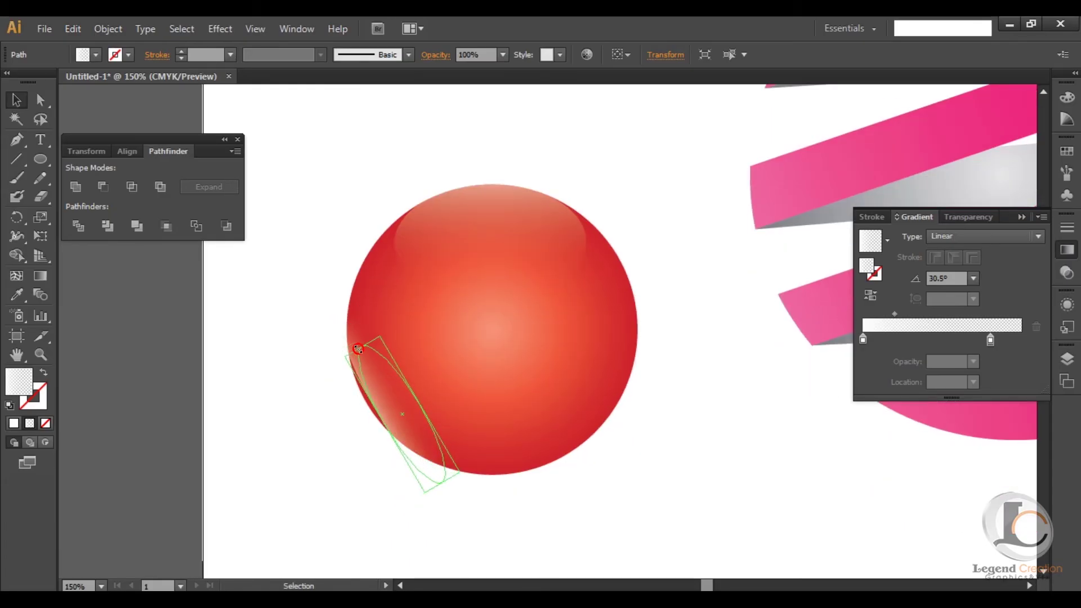
{"action": "left_click_drag", "start_coordinate": [380, 397], "coordinate": [371, 389]}
{"action": "left_click_drag", "start_coordinate": [424, 460], "coordinate": [420, 446]}
{"action": "scroll", "coordinate": [381, 435], "scroll_direction": "up", "scroll_amount": 1}
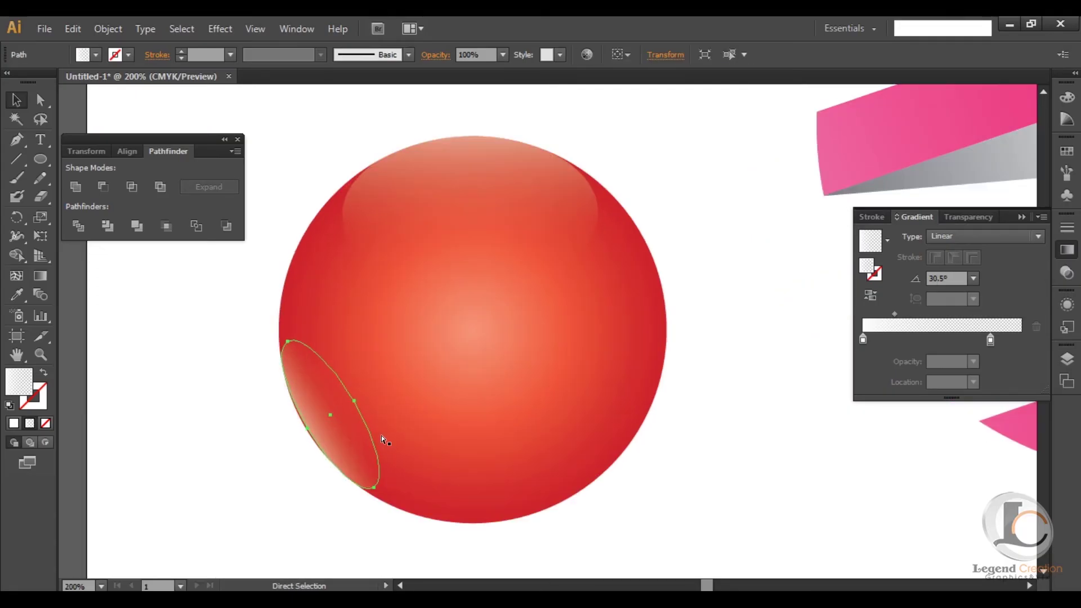
Step: Drag the rim highlight's lower-left anchor and curve onto the sphere's edge
{"action": "scroll", "coordinate": [394, 433], "scroll_direction": "up", "scroll_amount": 1}
{"action": "scroll", "coordinate": [397, 432], "scroll_direction": "up", "scroll_amount": 1}
{"action": "left_click", "coordinate": [1067, 249]}
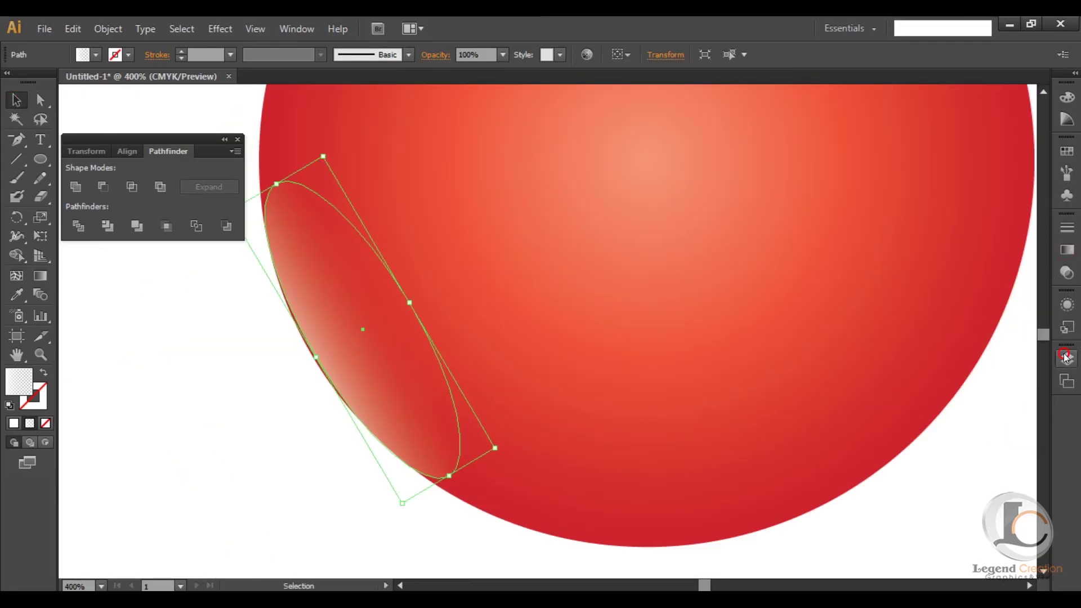
{"action": "left_click", "coordinate": [1067, 359]}
{"action": "left_click", "coordinate": [40, 99]}
{"action": "left_click", "coordinate": [314, 358]}
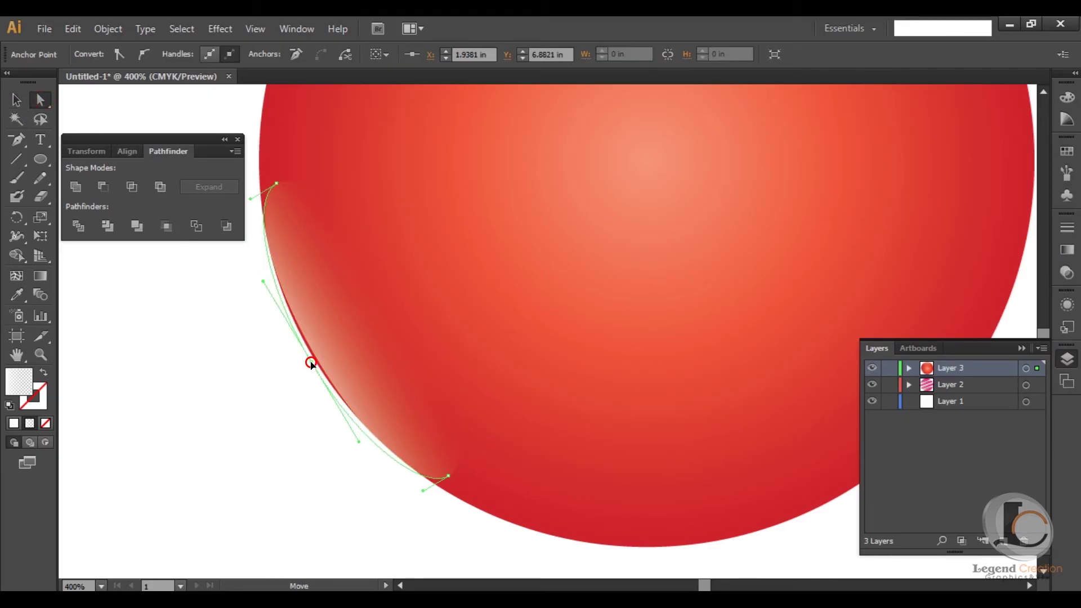
{"action": "left_click_drag", "start_coordinate": [267, 283], "coordinate": [272, 288]}
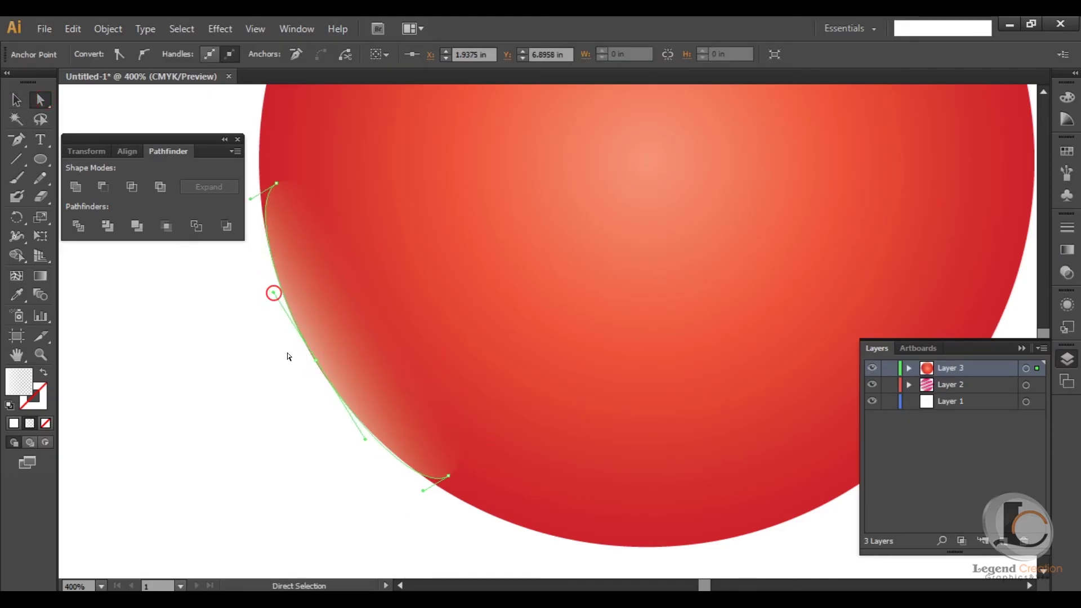
{"action": "left_click_drag", "start_coordinate": [366, 439], "coordinate": [354, 429]}
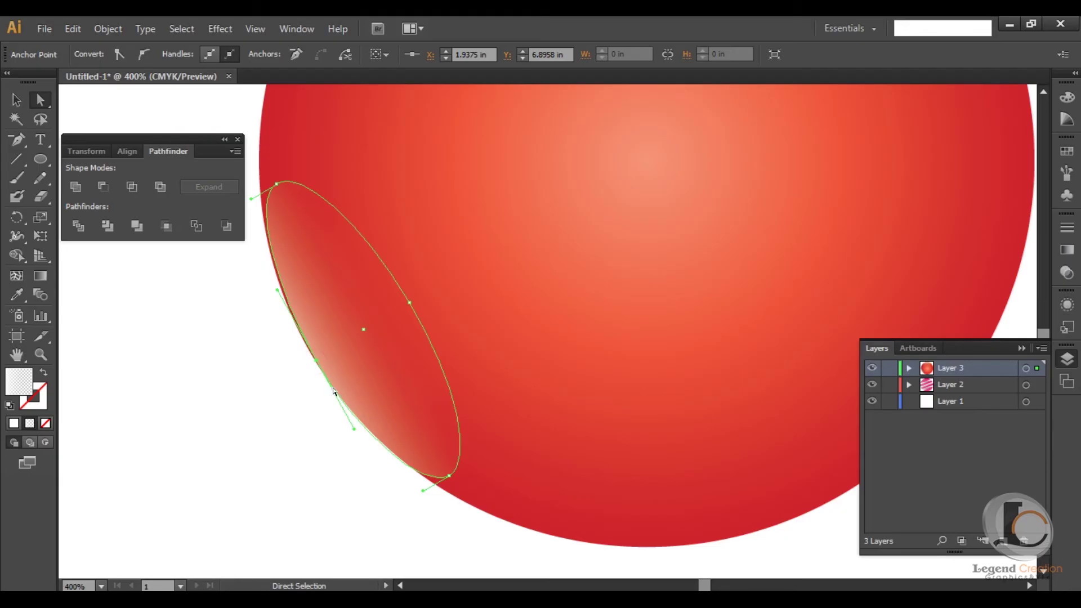
Step: Zoom out to review the whole sphere and select the red circle
{"action": "left_click", "coordinate": [289, 466]}
{"action": "left_click", "coordinate": [386, 385]}
{"action": "key", "text": "ctrl+minus"}
{"action": "key", "text": "ctrl+minus"}
{"action": "key", "text": "ctrl+minus"}
{"action": "left_click", "coordinate": [712, 423]}
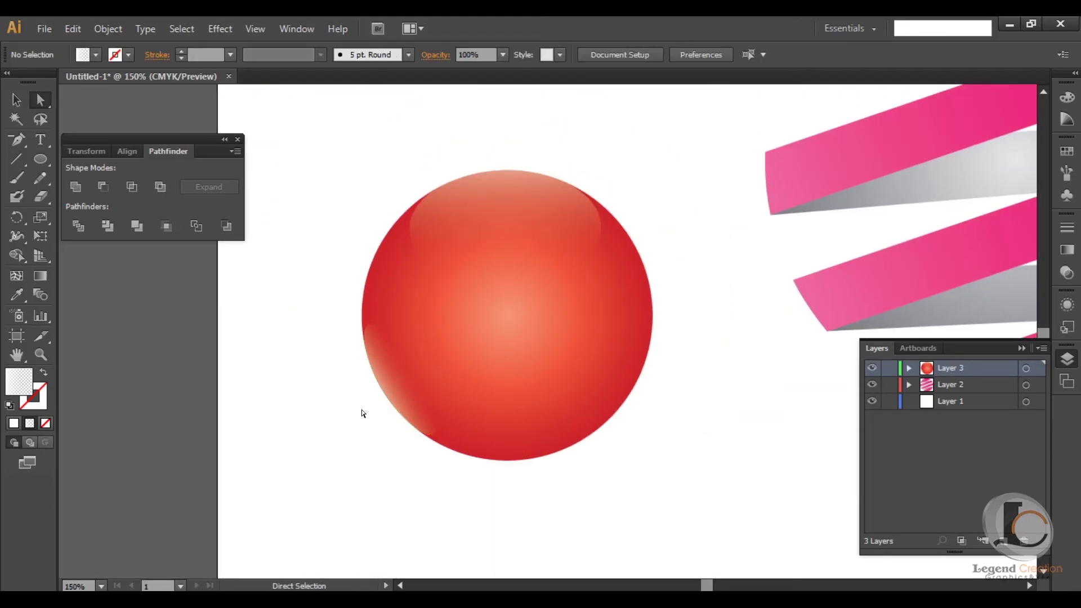
{"action": "left_click", "coordinate": [14, 99]}
{"action": "left_click", "coordinate": [394, 389]}
Step: Group the red sphere with both of its highlights
{"action": "left_click", "coordinate": [494, 379], "text": "shift"}
{"action": "right_click", "coordinate": [433, 251]}
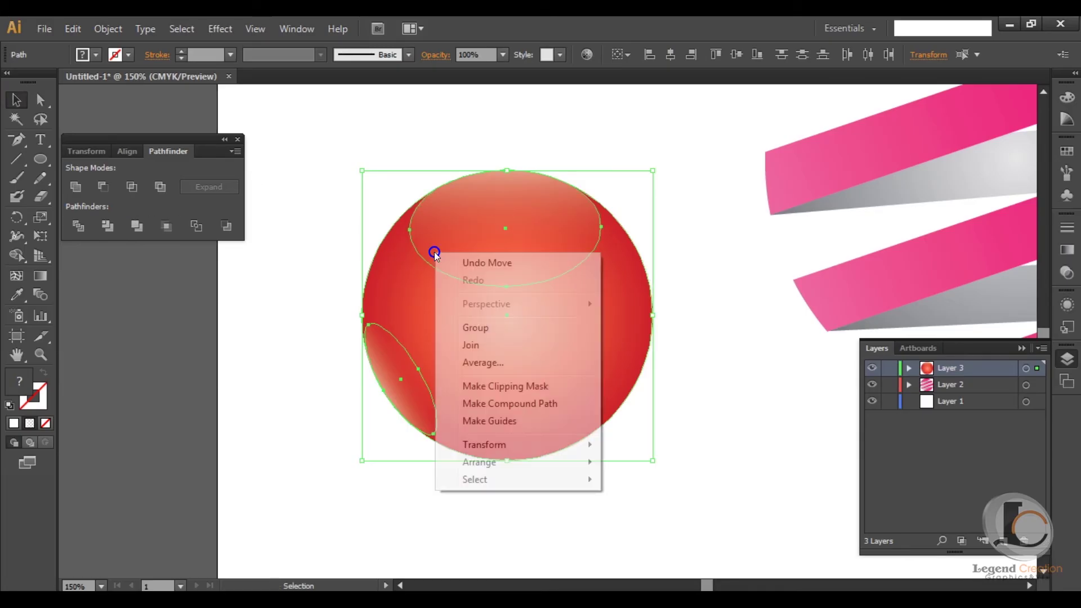
{"action": "left_click", "coordinate": [458, 323]}
{"action": "key", "text": "ctrl+0"}
{"action": "key", "text": "ctrl+shift+a"}
Step: Move and enlarge the sphere group into the stripe ring, placing Layer 3 inside Layer 2
{"action": "left_click_drag", "start_coordinate": [358, 383], "coordinate": [658, 305]}
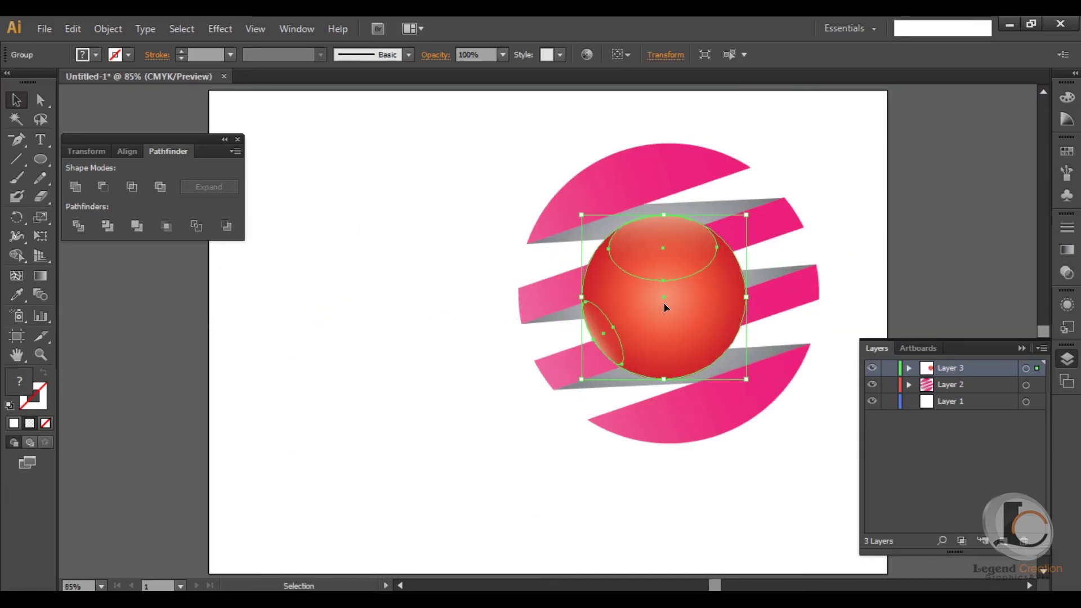
{"action": "left_click_drag", "start_coordinate": [744, 215], "coordinate": [765, 196]}
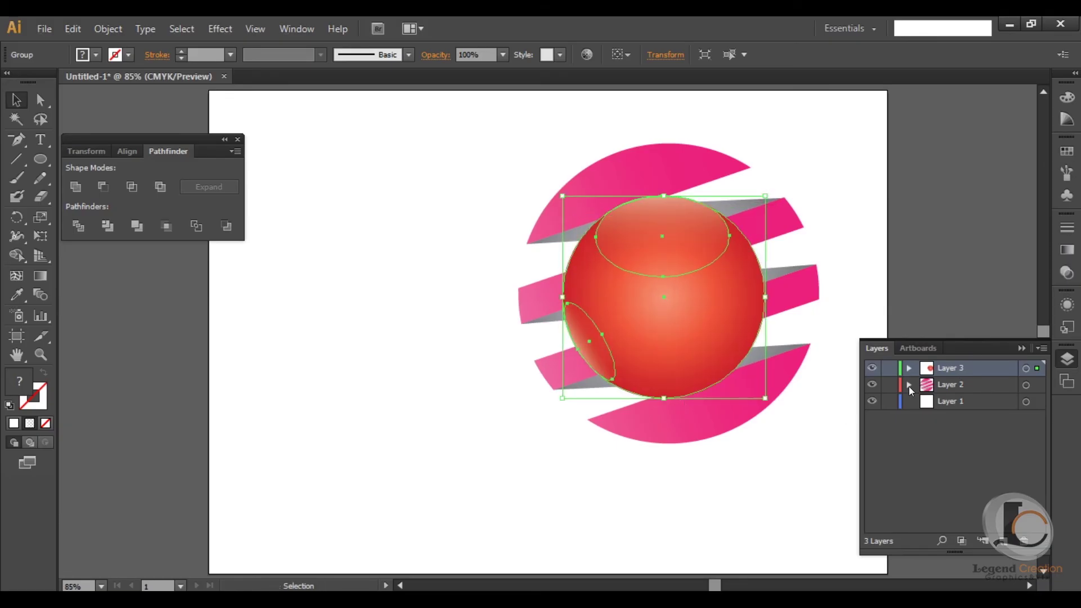
{"action": "left_click_drag", "start_coordinate": [923, 388], "coordinate": [957, 408]}
{"action": "left_click", "coordinate": [780, 482]}
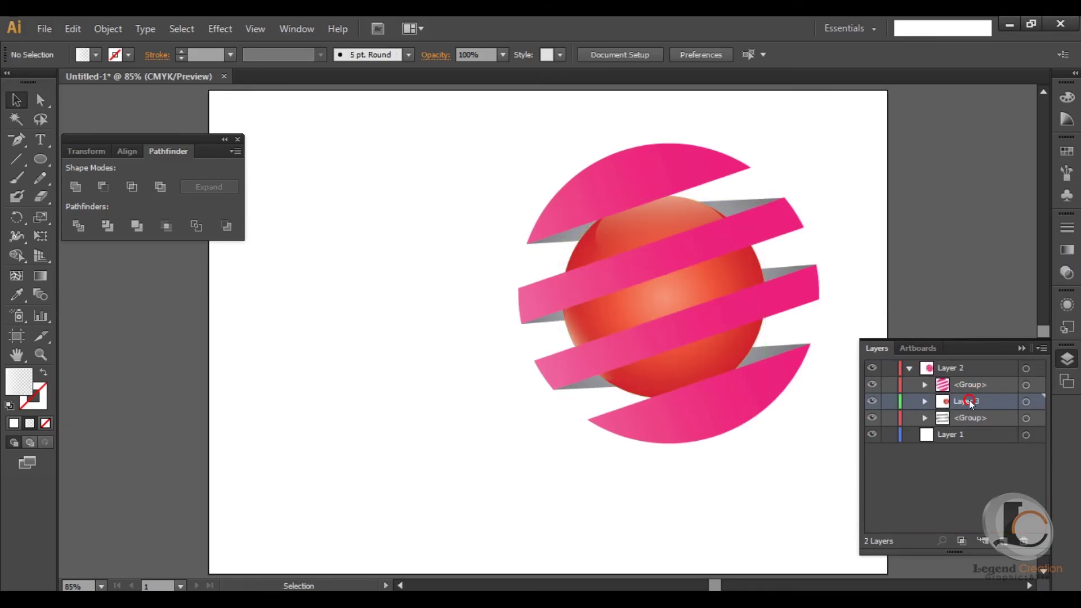
{"action": "left_click", "coordinate": [1068, 273]}
{"action": "left_click", "coordinate": [678, 323]}
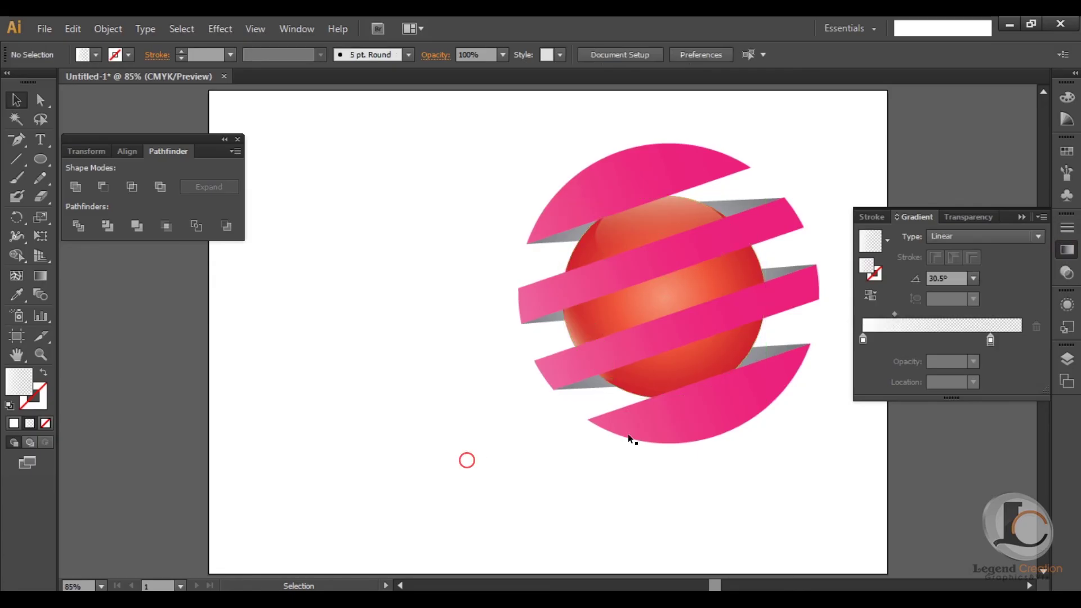
Step: Add a new layer beneath the sphere artwork
{"action": "left_click", "coordinate": [418, 478]}
{"action": "left_click", "coordinate": [1068, 358]}
{"action": "left_click", "coordinate": [967, 378]}
{"action": "left_click", "coordinate": [1004, 542]}
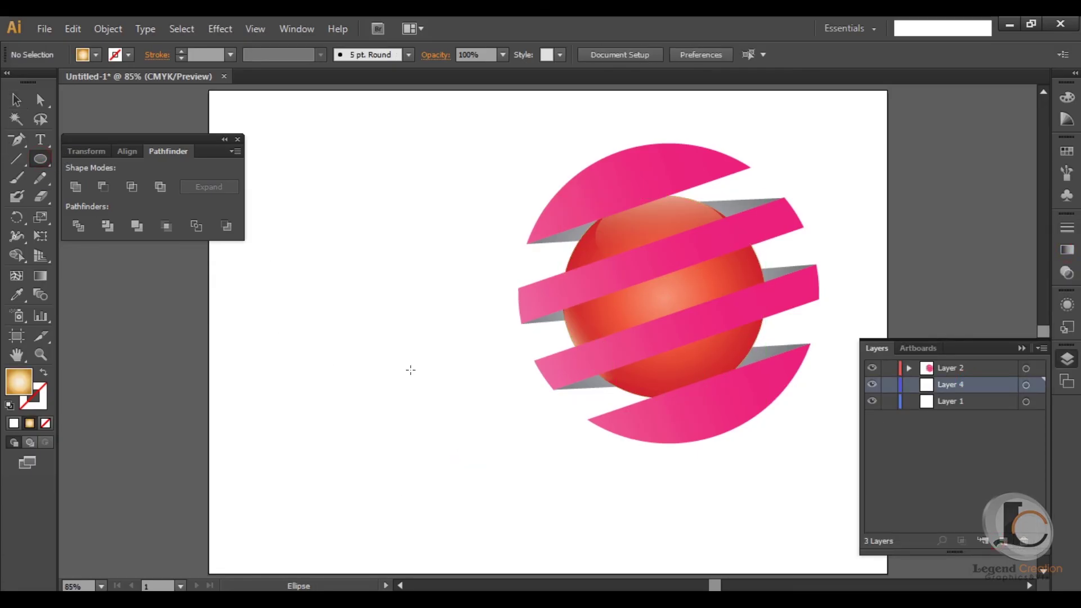
Step: Draw a grey-gradient circle around the sphere and move it aside
{"action": "left_click", "coordinate": [96, 55]}
{"action": "left_click", "coordinate": [10, 115]}
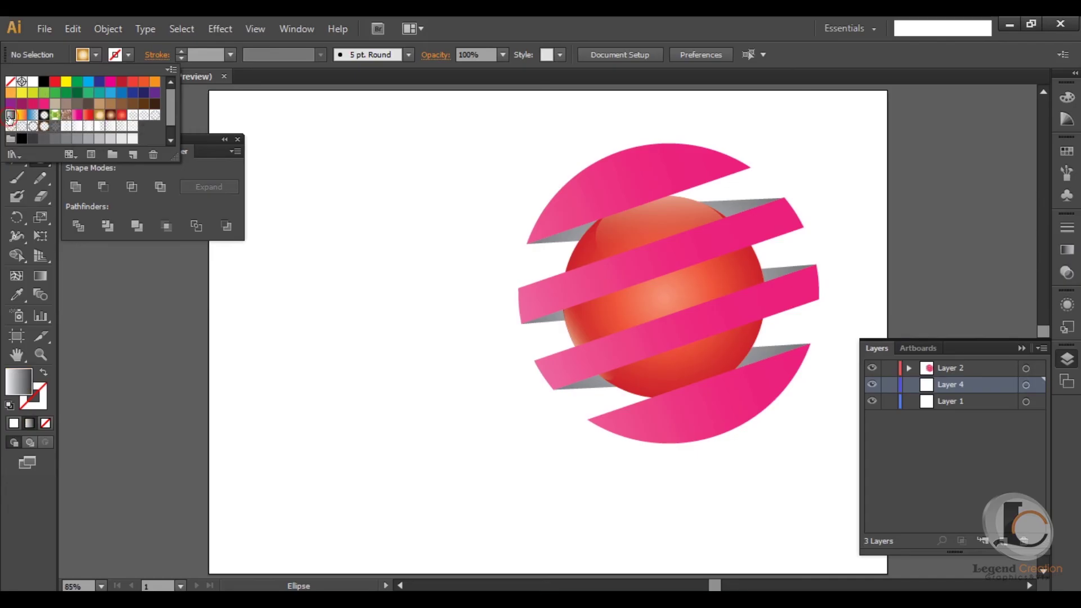
{"action": "left_click", "coordinate": [265, 290]}
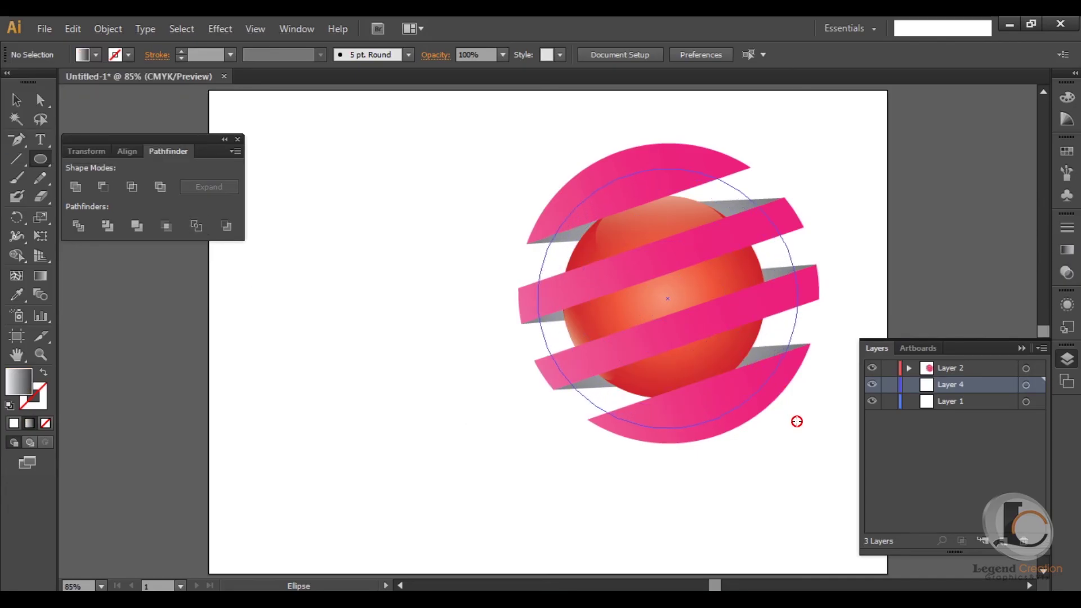
{"action": "mouse_move", "coordinate": [756, 371]}
{"action": "left_mouse_down"}
{"action": "mouse_move", "coordinate": [821, 446]}
{"action": "mouse_move", "coordinate": [816, 439]}
{"action": "left_mouse_up"}
{"action": "key", "text": "v"}
{"action": "left_click_drag", "start_coordinate": [526, 345], "coordinate": [315, 319]}
Step: Make the circle's gradient Radial, reversed, with a light grey stop
{"action": "left_click", "coordinate": [1067, 250]}
{"action": "left_click", "coordinate": [958, 270]}
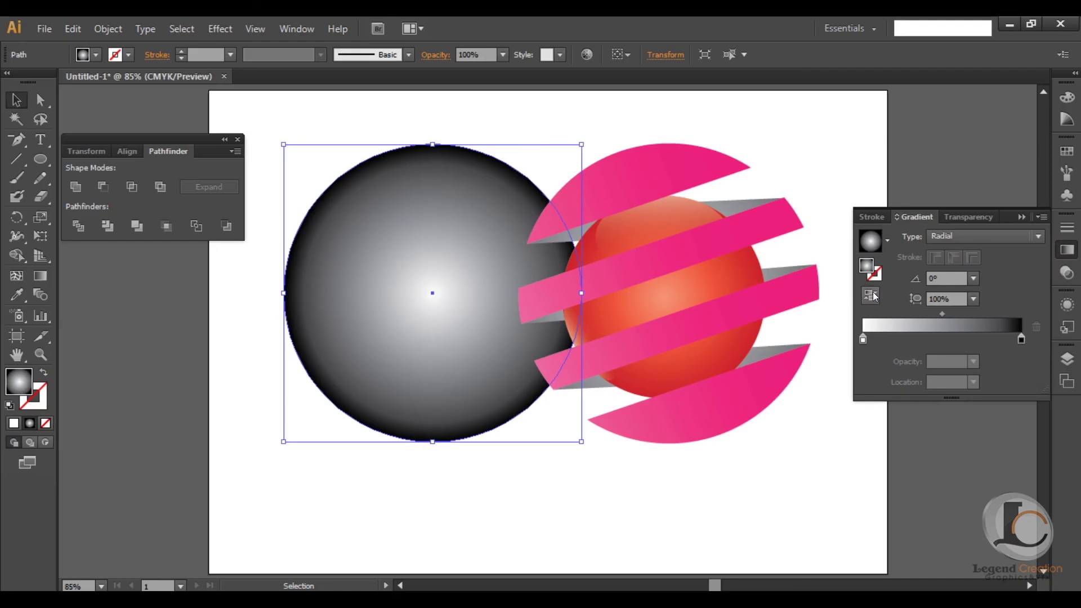
{"action": "left_click", "coordinate": [871, 295]}
{"action": "double_click", "coordinate": [863, 339]}
{"action": "left_click", "coordinate": [903, 423]}
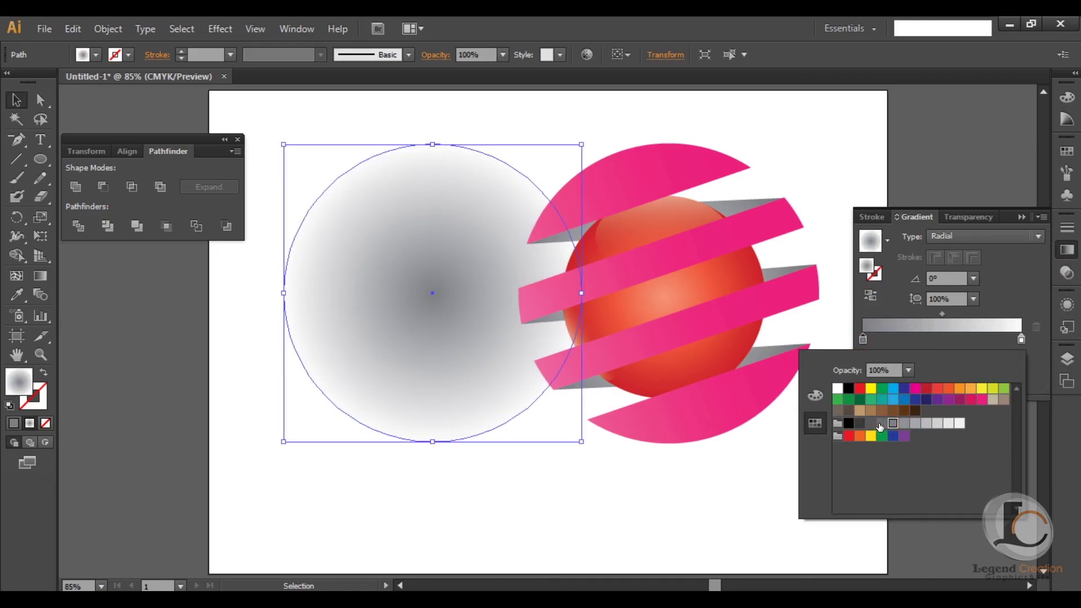
Step: Flatten the circle into a thin ellipse and place it under the sphere as a shadow
{"action": "left_click_drag", "start_coordinate": [432, 141], "coordinate": [426, 432]}
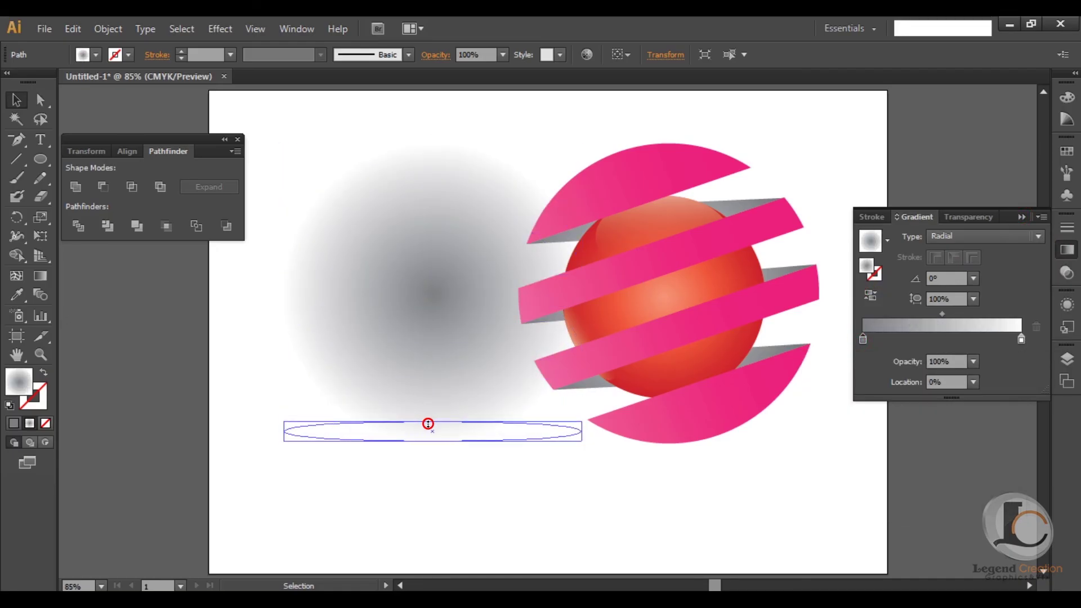
{"action": "left_click_drag", "start_coordinate": [465, 437], "coordinate": [739, 449]}
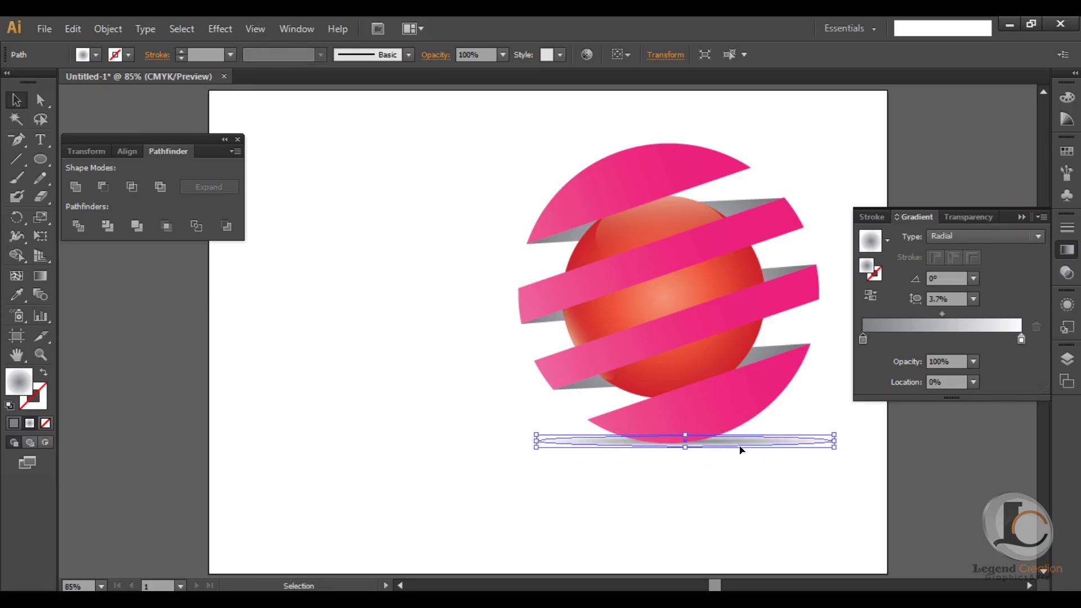
{"action": "left_click", "coordinate": [612, 533]}
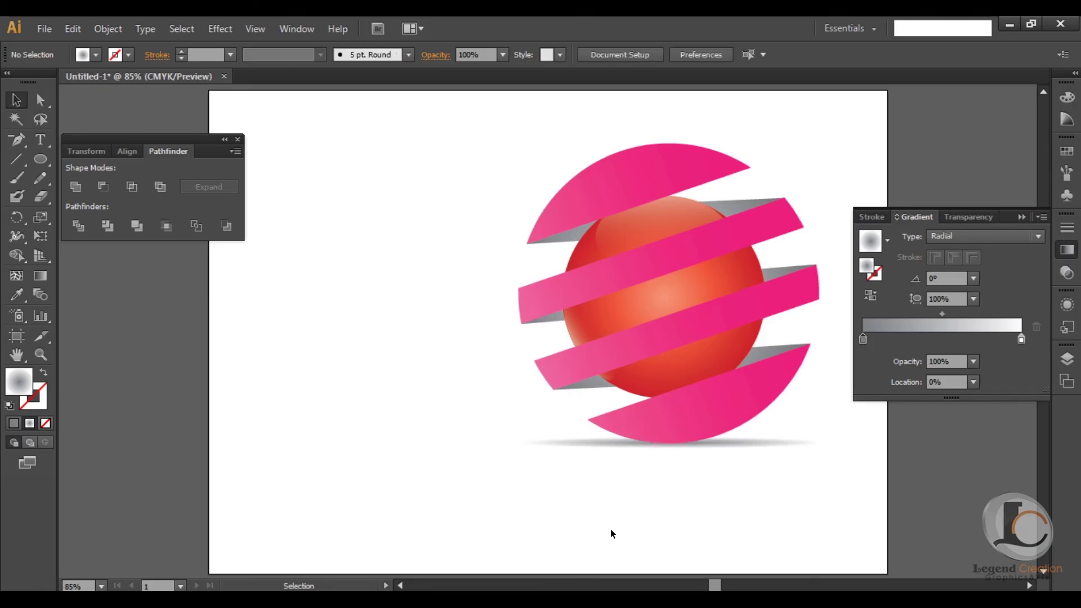
{"action": "left_click", "coordinate": [1022, 217]}
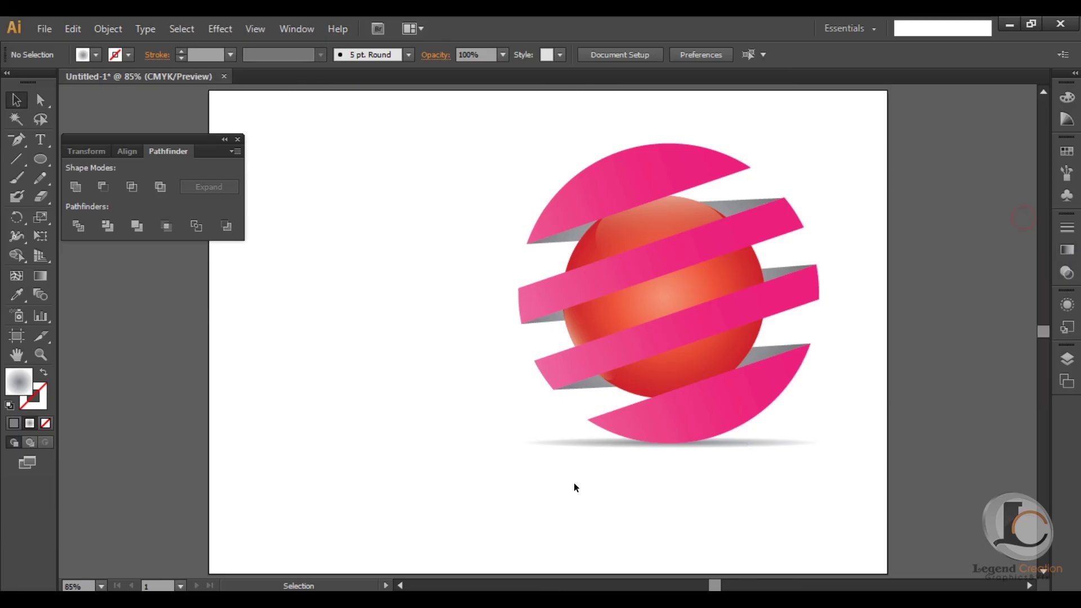
{"action": "left_click", "coordinate": [238, 139]}
{"action": "key", "text": "t"}
{"action": "type", "text": "YOUR LOGO NAME"}
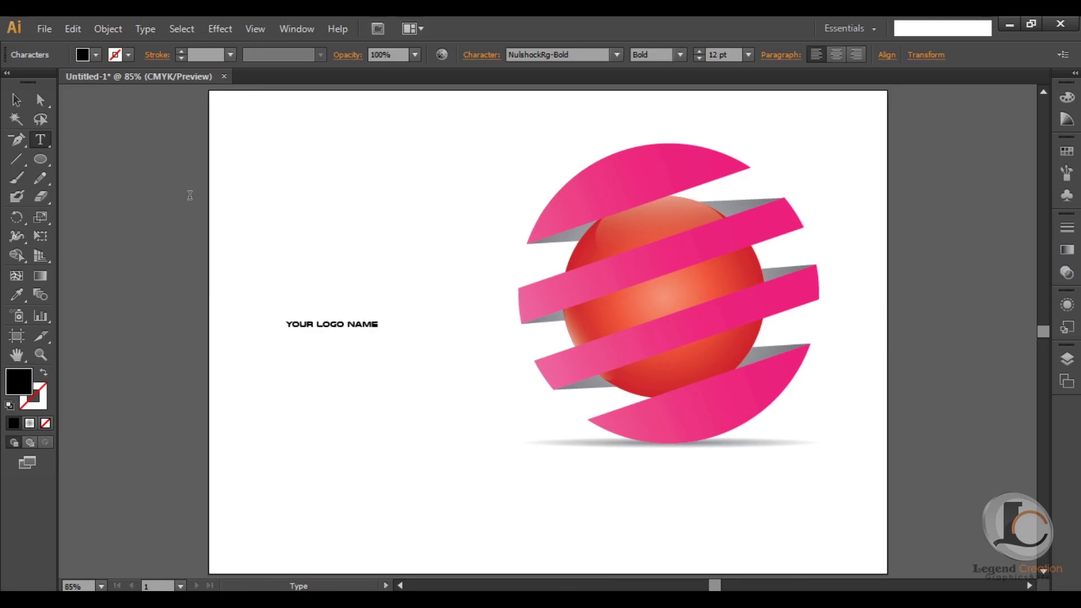
Step: Enlarge the YOUR LOGO NAME text to about 26 pt and move it up and right
{"action": "left_click", "coordinate": [16, 100]}
{"action": "left_click", "coordinate": [332, 324]}
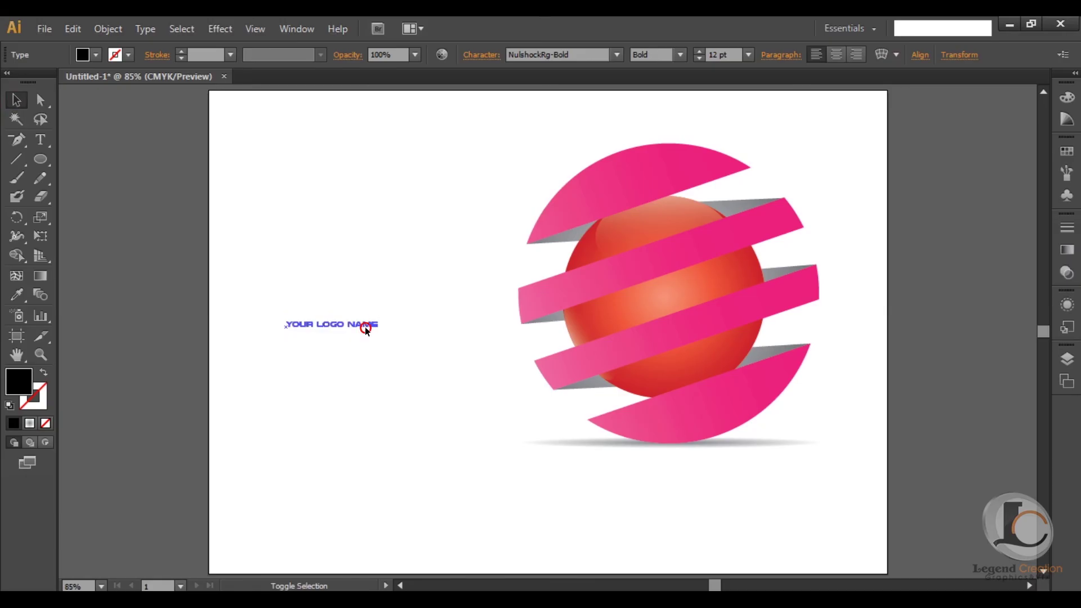
{"action": "left_click_drag", "start_coordinate": [379, 316], "coordinate": [433, 285]}
{"action": "left_click_drag", "start_coordinate": [396, 326], "coordinate": [431, 311]}
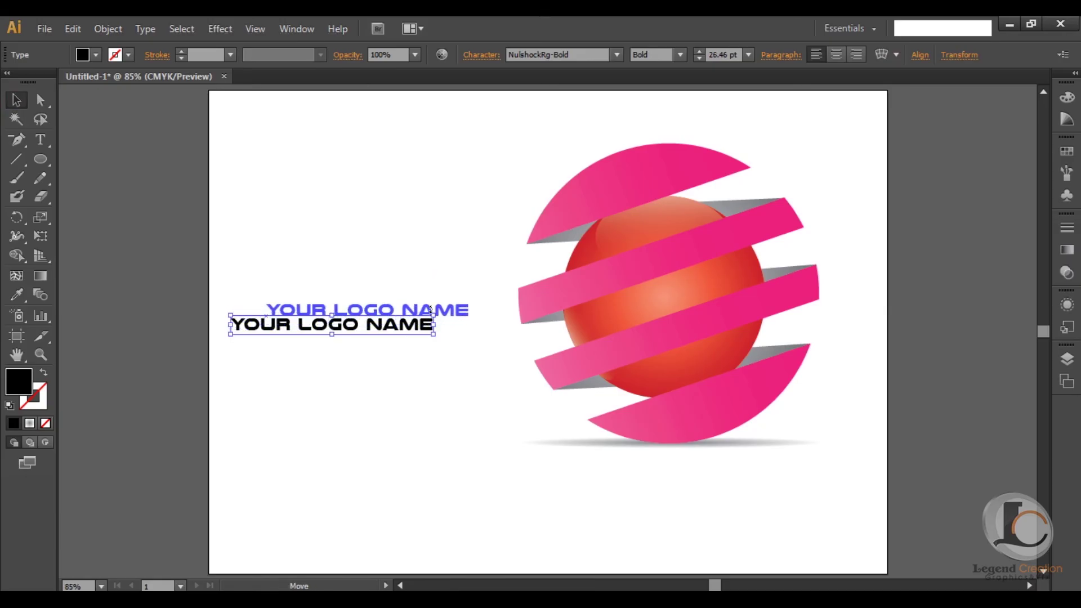
{"action": "left_click", "coordinate": [482, 54]}
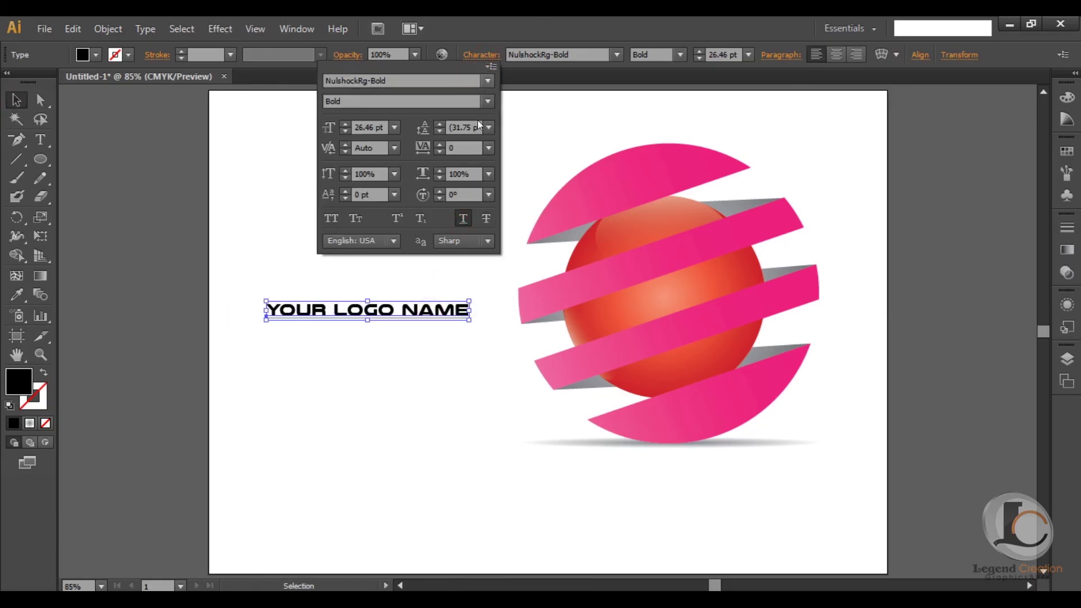
{"action": "left_click", "coordinate": [304, 405]}
Step: Colour the heading pink from the Swatches and start a new text line beneath it
{"action": "left_click", "coordinate": [350, 309]}
{"action": "left_click", "coordinate": [97, 52]}
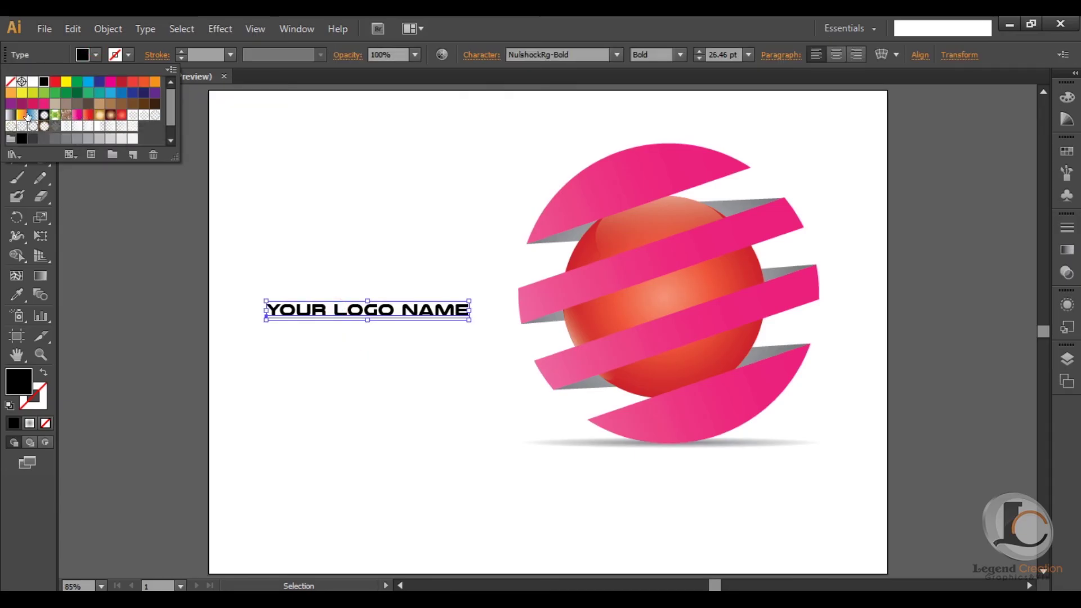
{"action": "left_click", "coordinate": [46, 119]}
{"action": "left_click", "coordinate": [327, 401]}
{"action": "key", "text": "t"}
{"action": "left_click", "coordinate": [283, 344]}
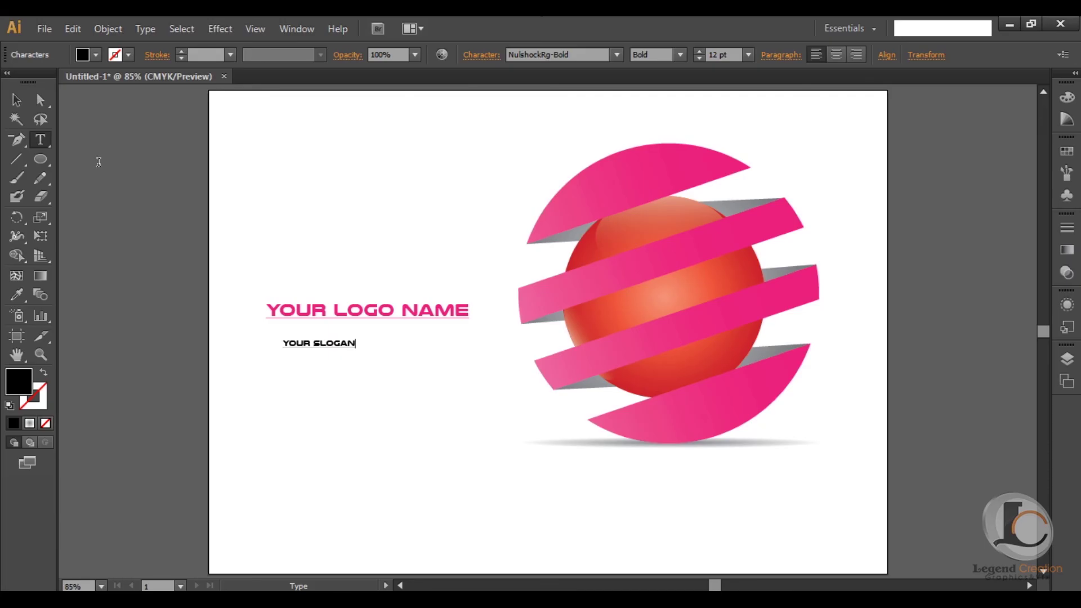
Step: Set the slogan in Times New Roman with wider letter spacing
{"action": "key", "text": "Escape"}
{"action": "left_click", "coordinate": [558, 55]}
{"action": "type", "text": "Times New Roman"}
{"action": "key", "text": "Return"}
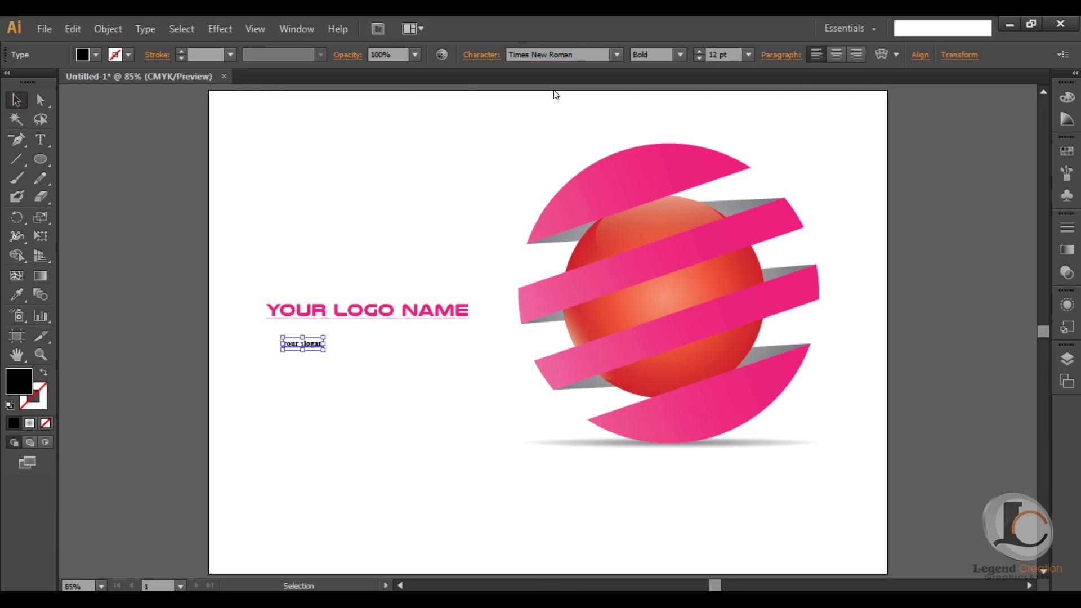
{"action": "left_click", "coordinate": [476, 55]}
{"action": "left_click", "coordinate": [424, 148]}
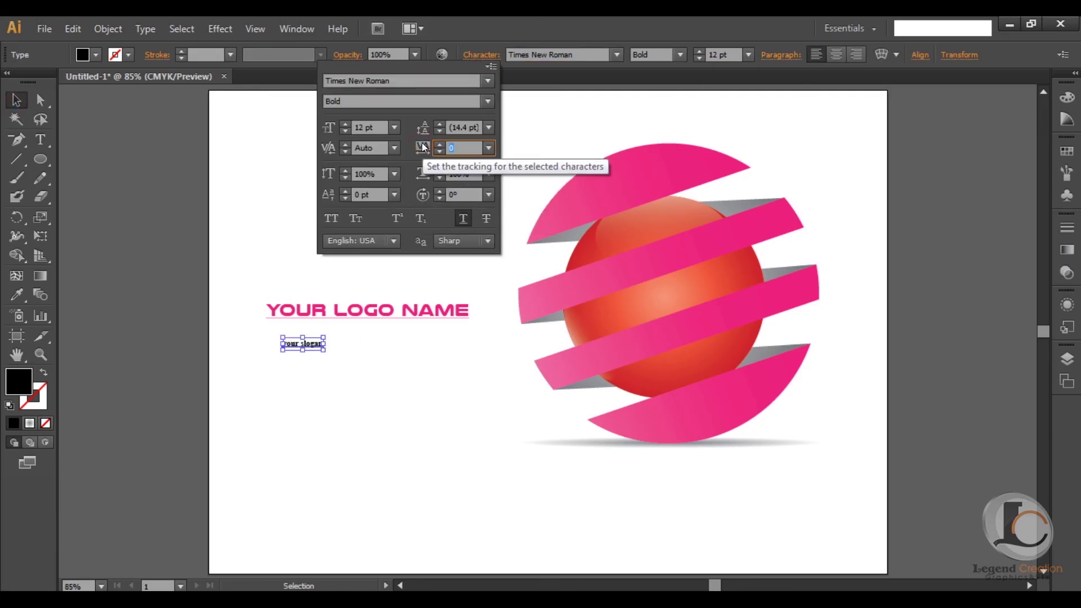
{"action": "type", "text": "00"}
{"action": "key", "text": "Return"}
Step: Enlarge the slogan to about 22 pt and tuck it just under the logo name
{"action": "mouse_move", "coordinate": [355, 349]}
{"action": "left_mouse_down"}
{"action": "mouse_move", "coordinate": [386, 352]}
{"action": "mouse_move", "coordinate": [399, 328]}
{"action": "left_mouse_up"}
{"action": "left_click", "coordinate": [394, 340]}
{"action": "left_click", "coordinate": [361, 326]}
{"action": "left_click", "coordinate": [481, 55]}
{"action": "left_click", "coordinate": [531, 101]}
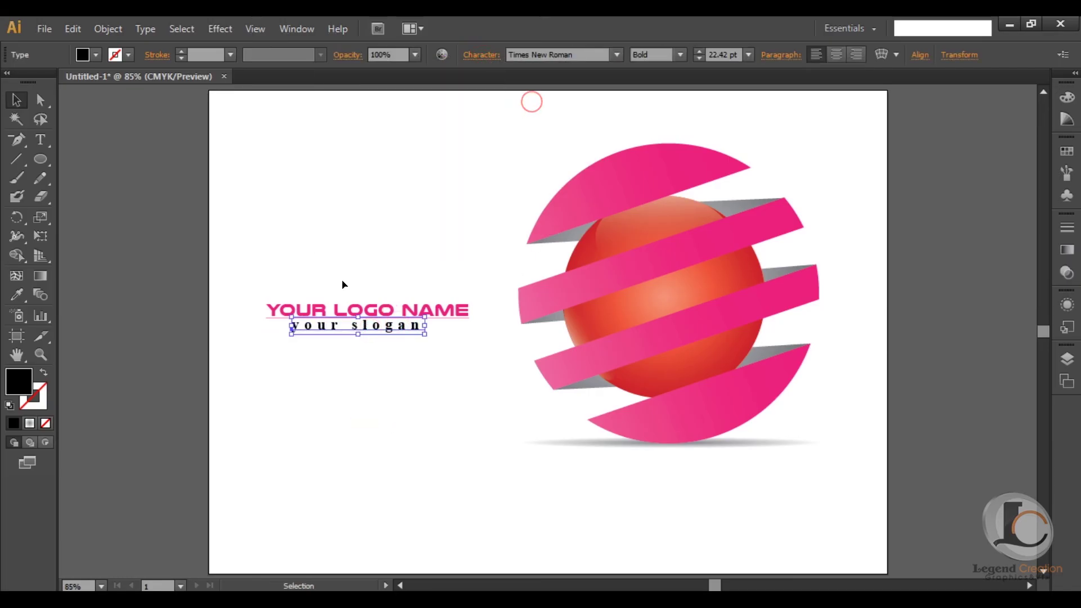
{"action": "left_click", "coordinate": [387, 396]}
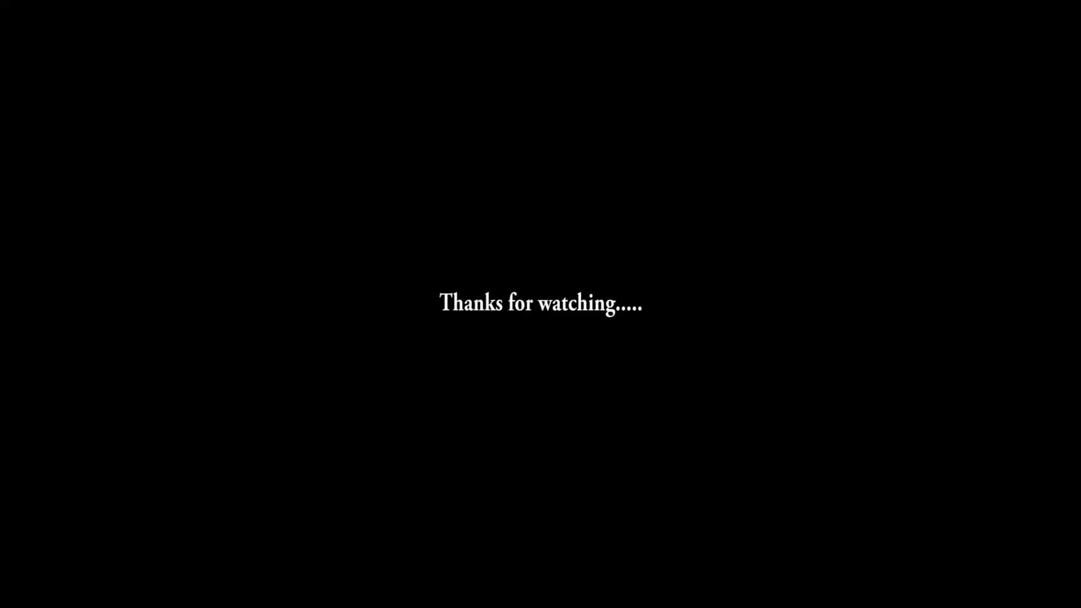